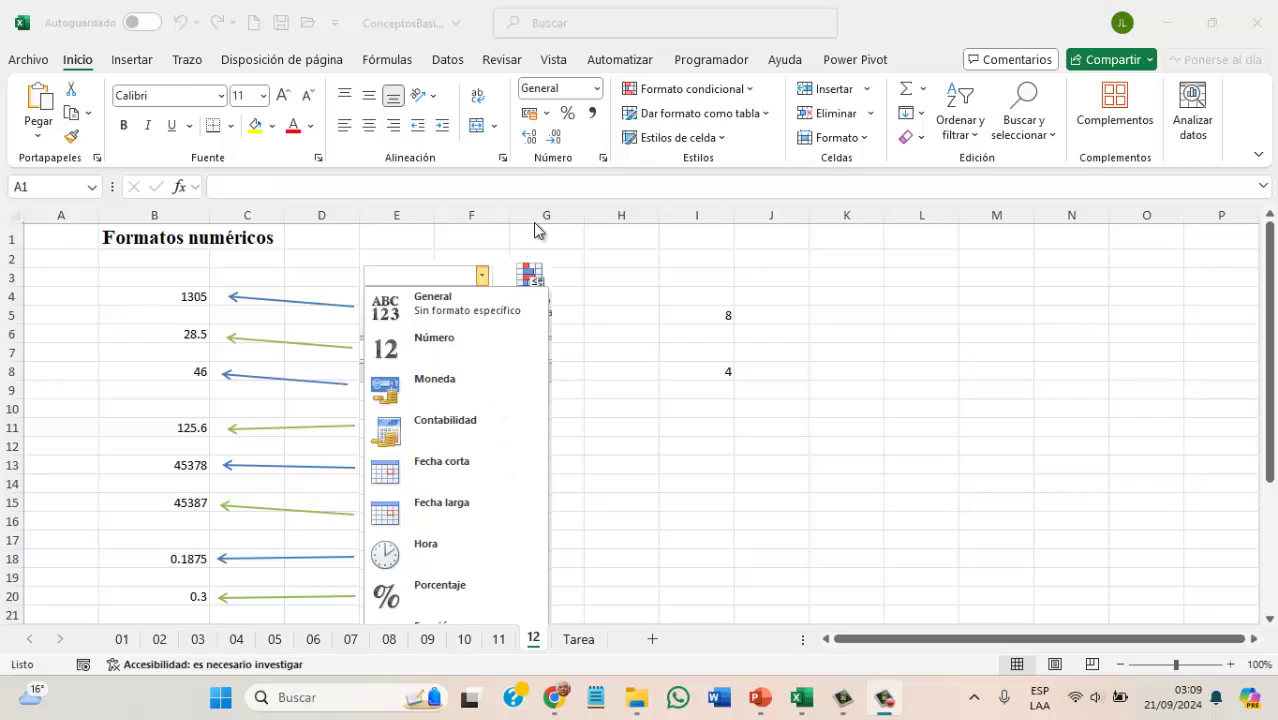
Review the list of available number formats and examine the value in cell B4, which uses the General format.
left_click(598, 90)
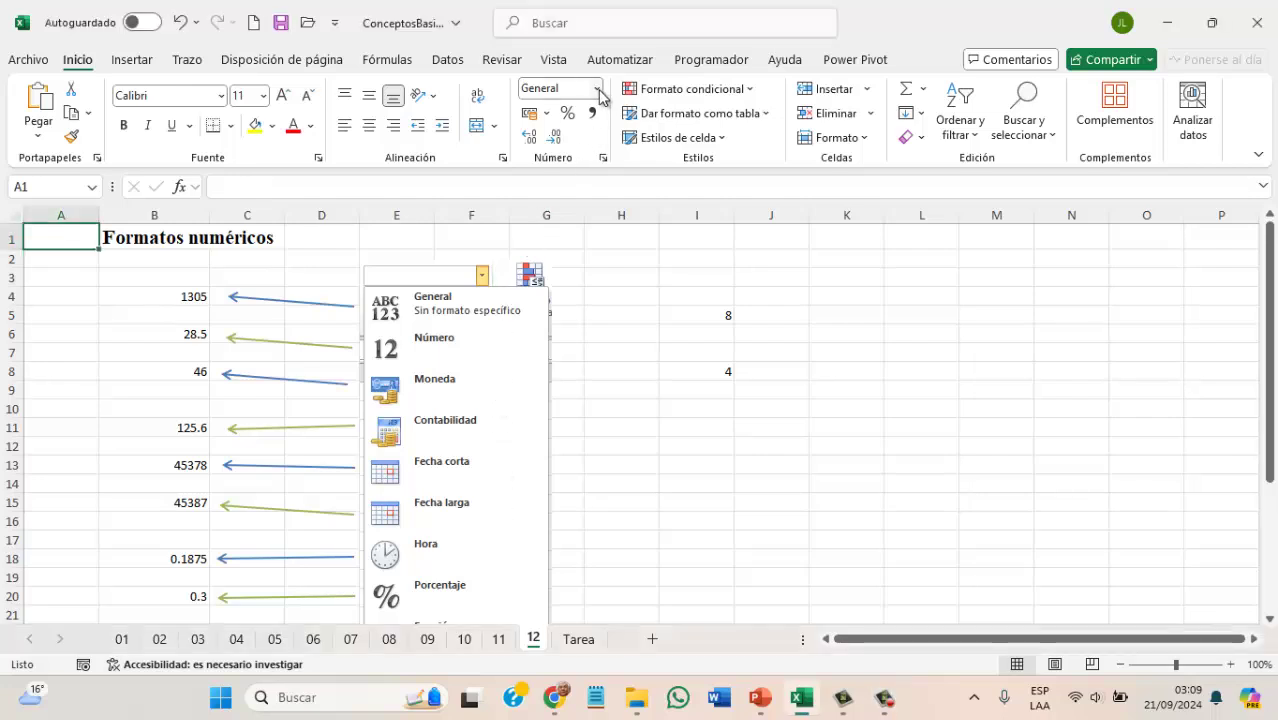
left_click(598, 90)
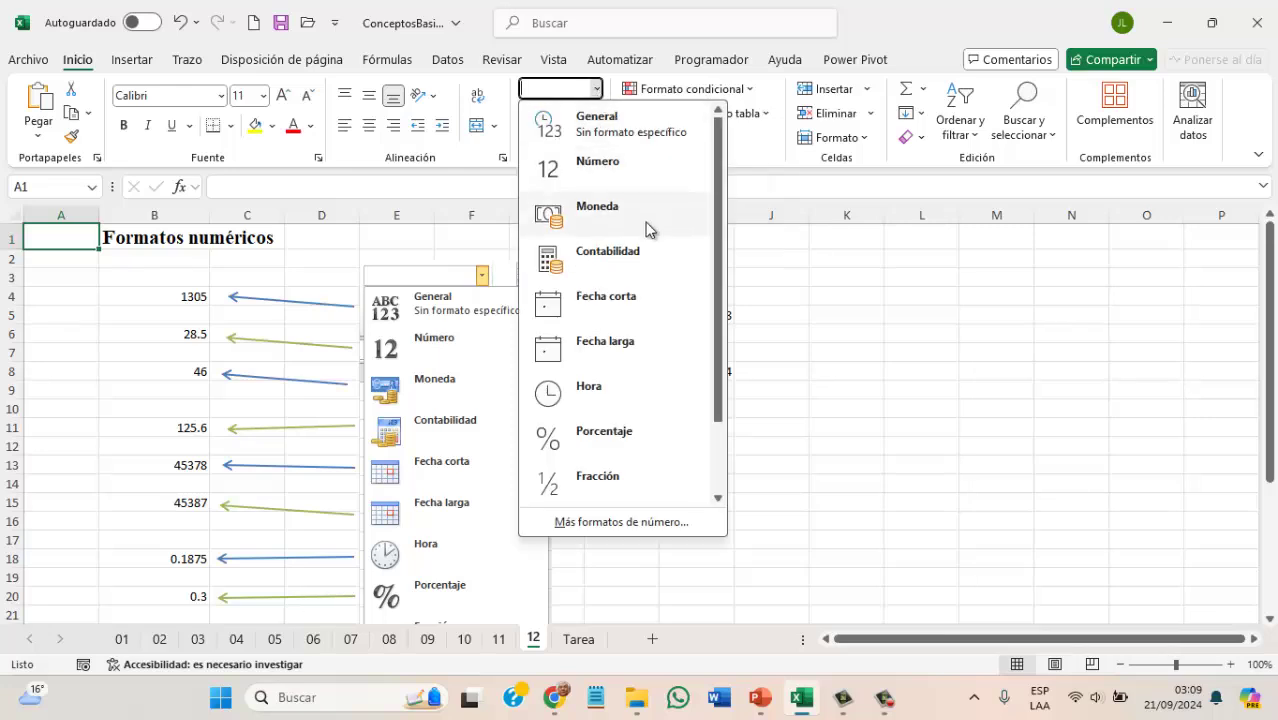
left_click_drag(719, 262, 711, 195)
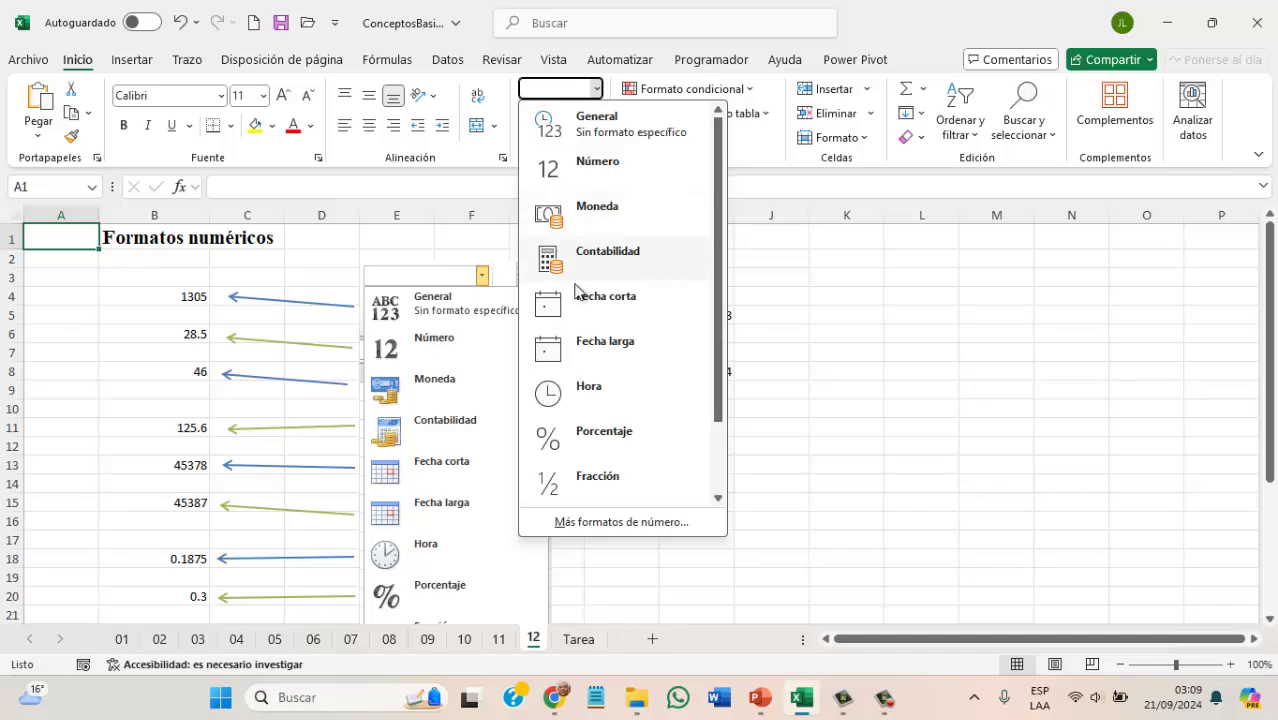
left_click(172, 298)
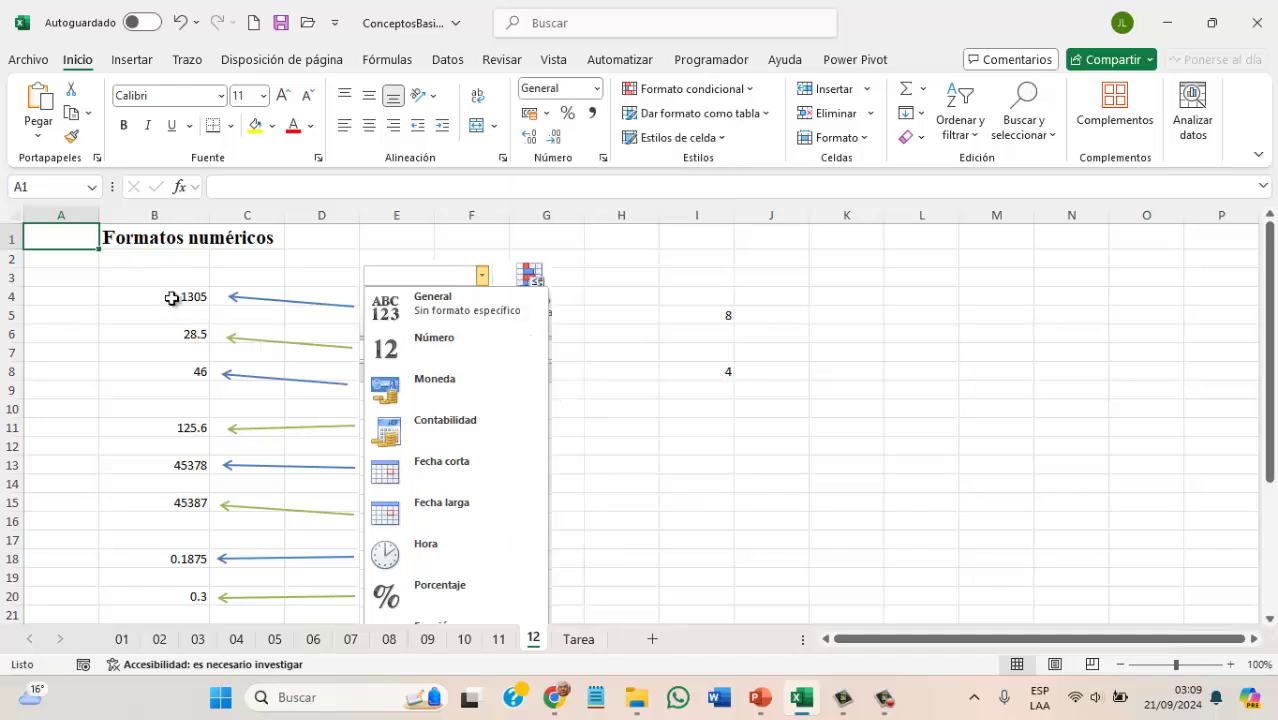
left_click(172, 298)
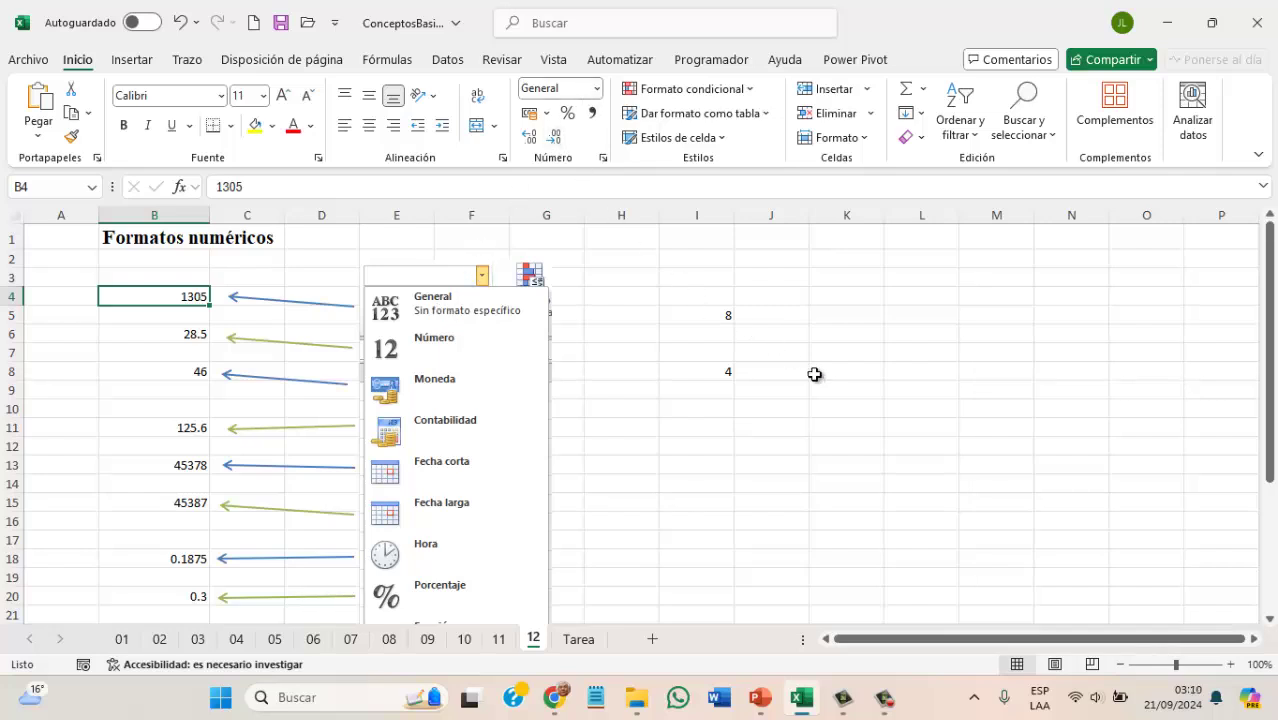
left_click(850, 388)
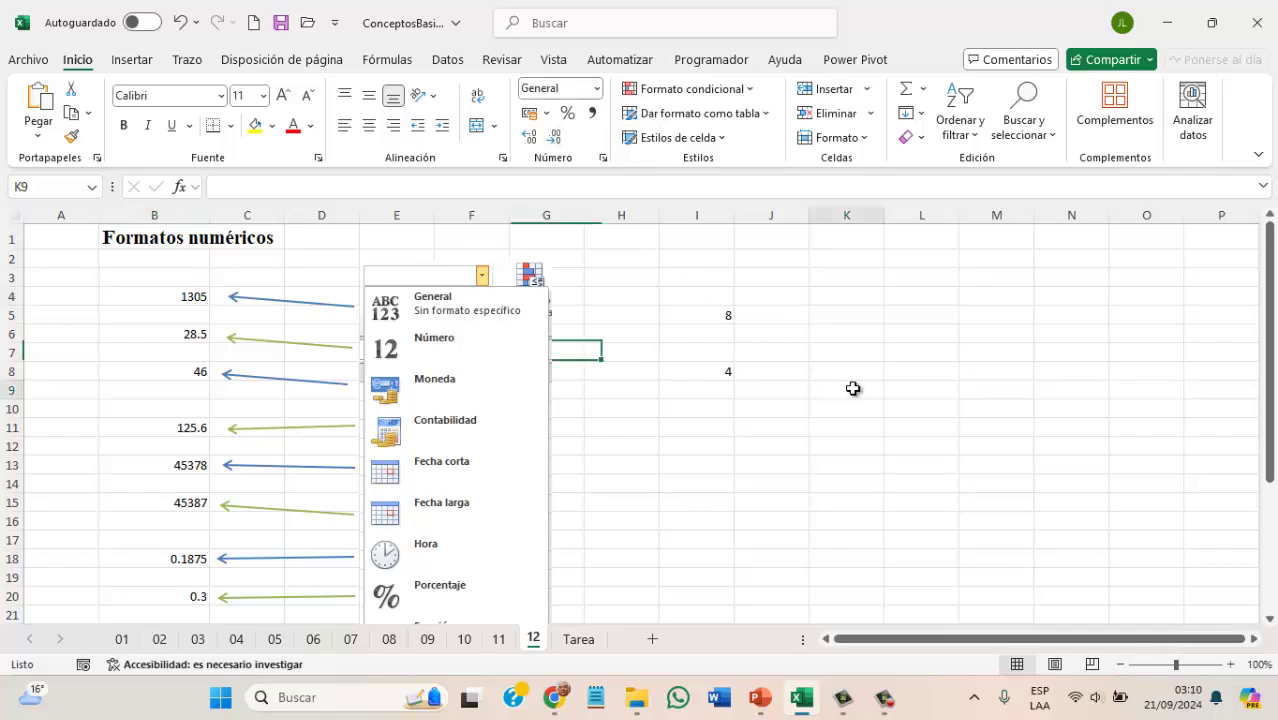
left_click(681, 494)
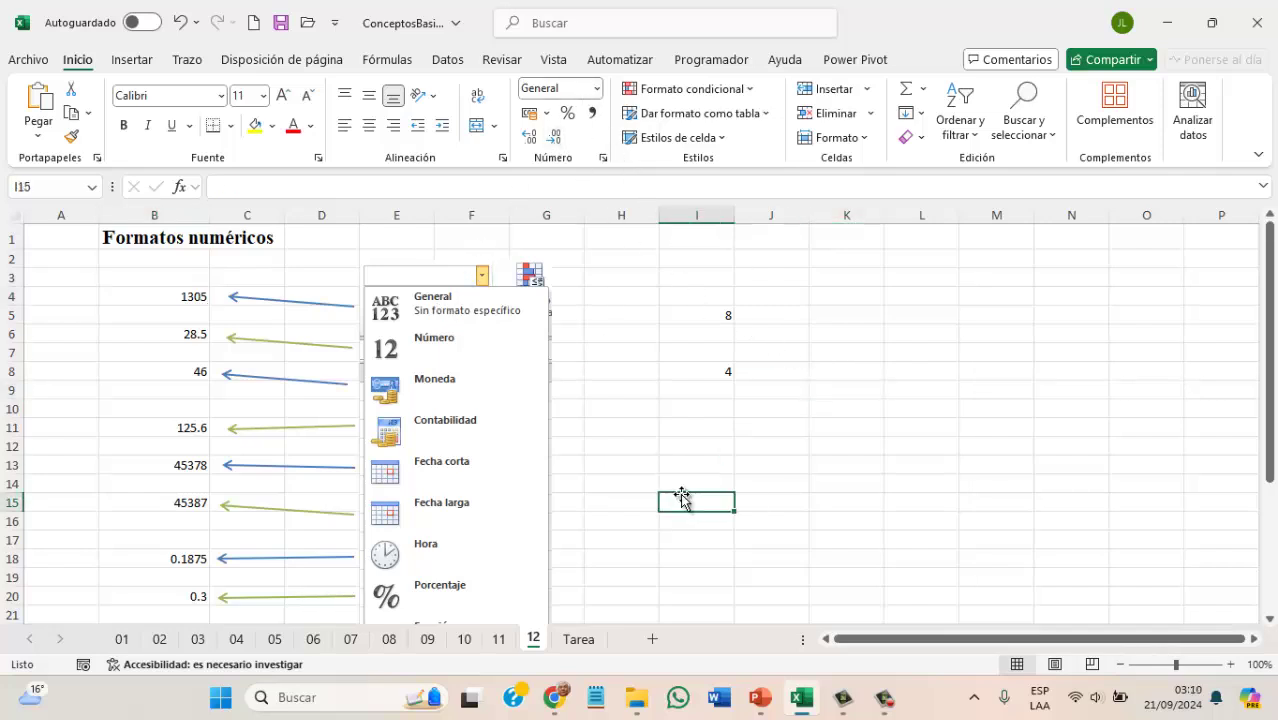
left_click(982, 463)
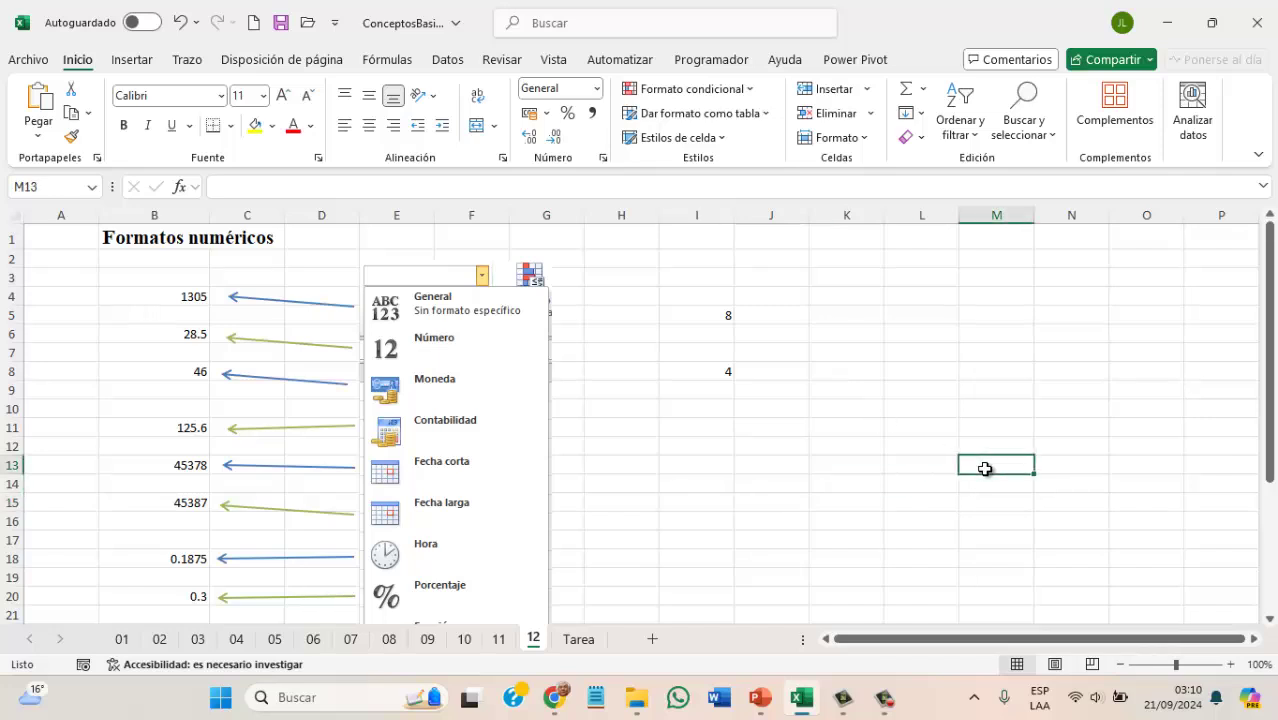
left_click(186, 296)
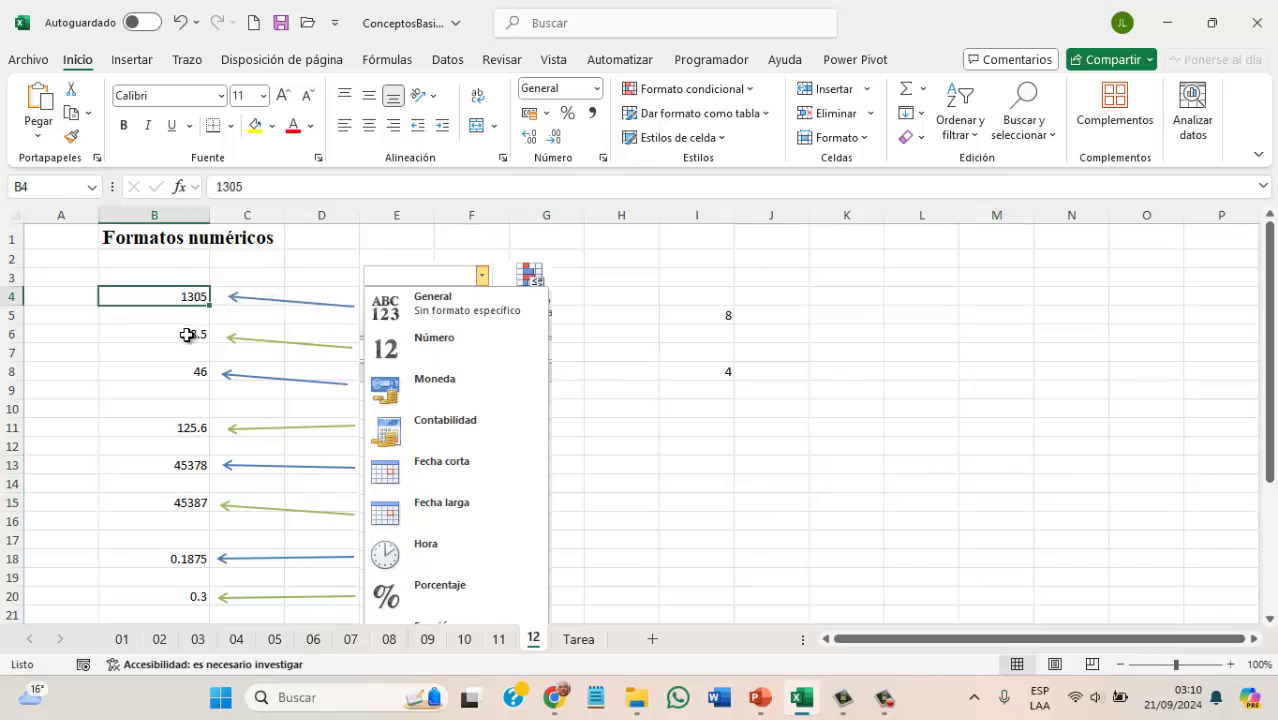
Apply the Número format to the value in cell B6.
left_click(186, 334)
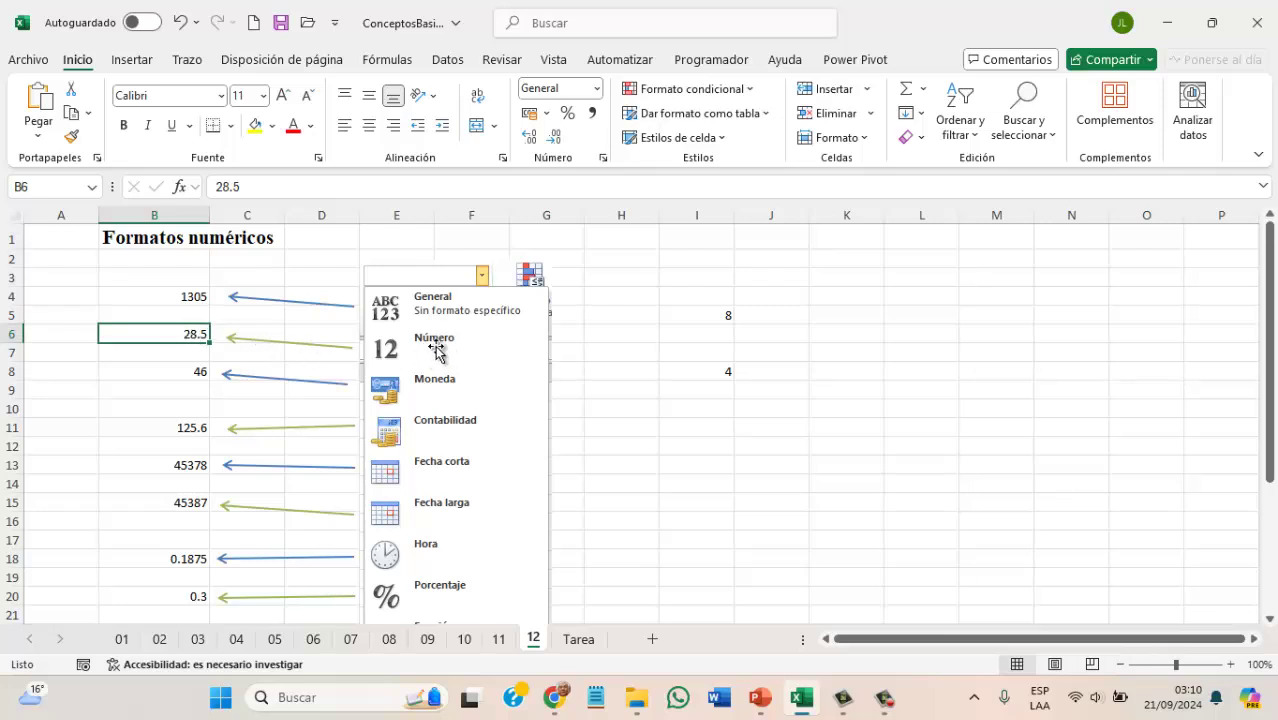
left_click(598, 90)
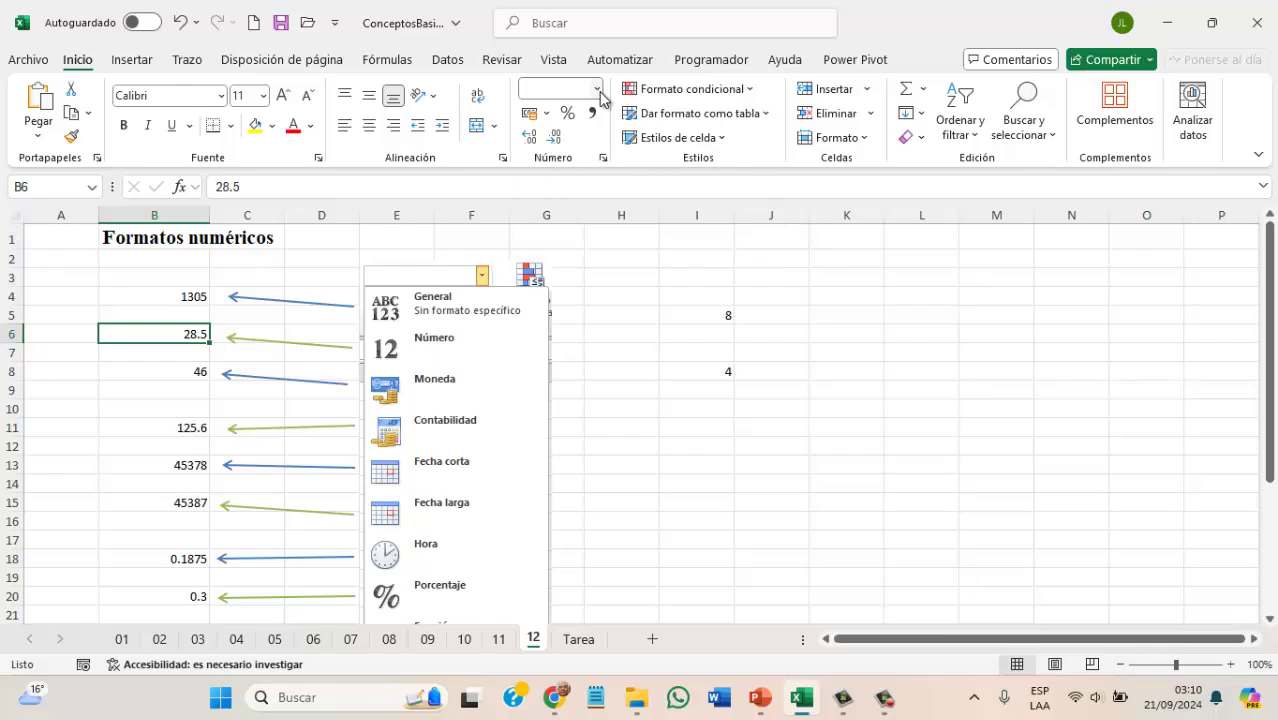
left_click(600, 165)
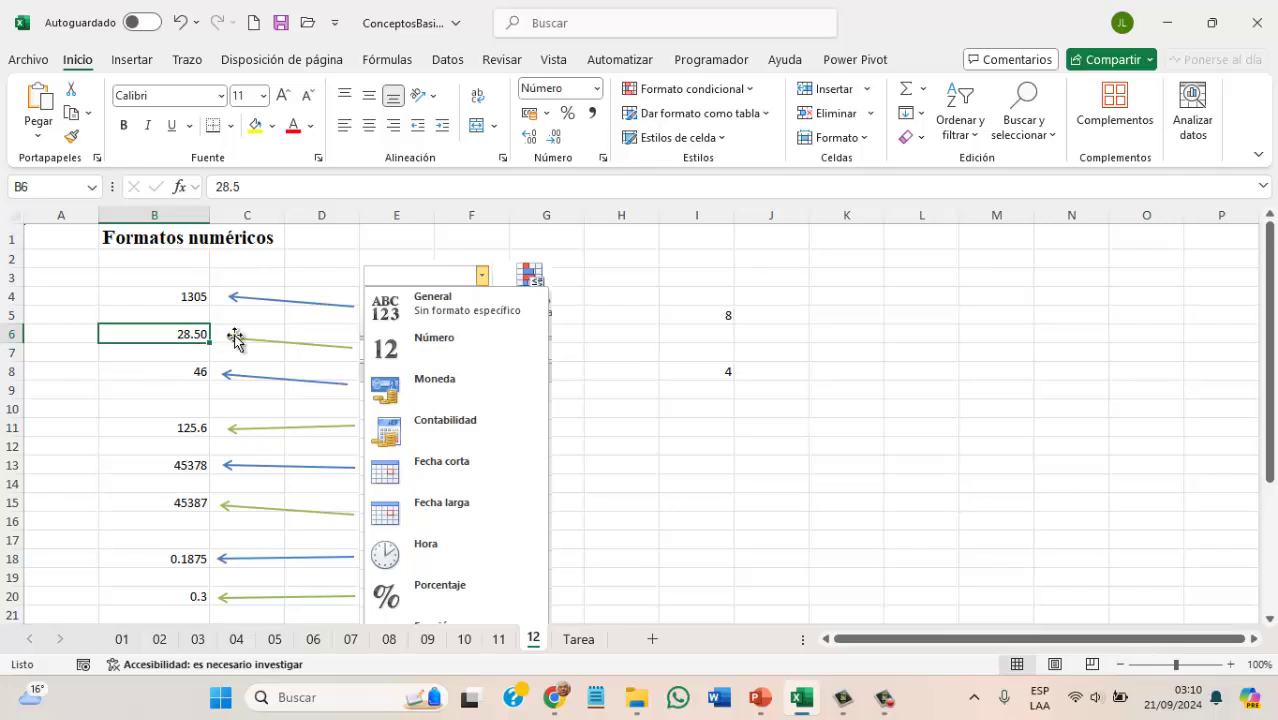
Try different decimal places on cell B6, extending to five, reducing to one and returning to two.
left_click(530, 135)
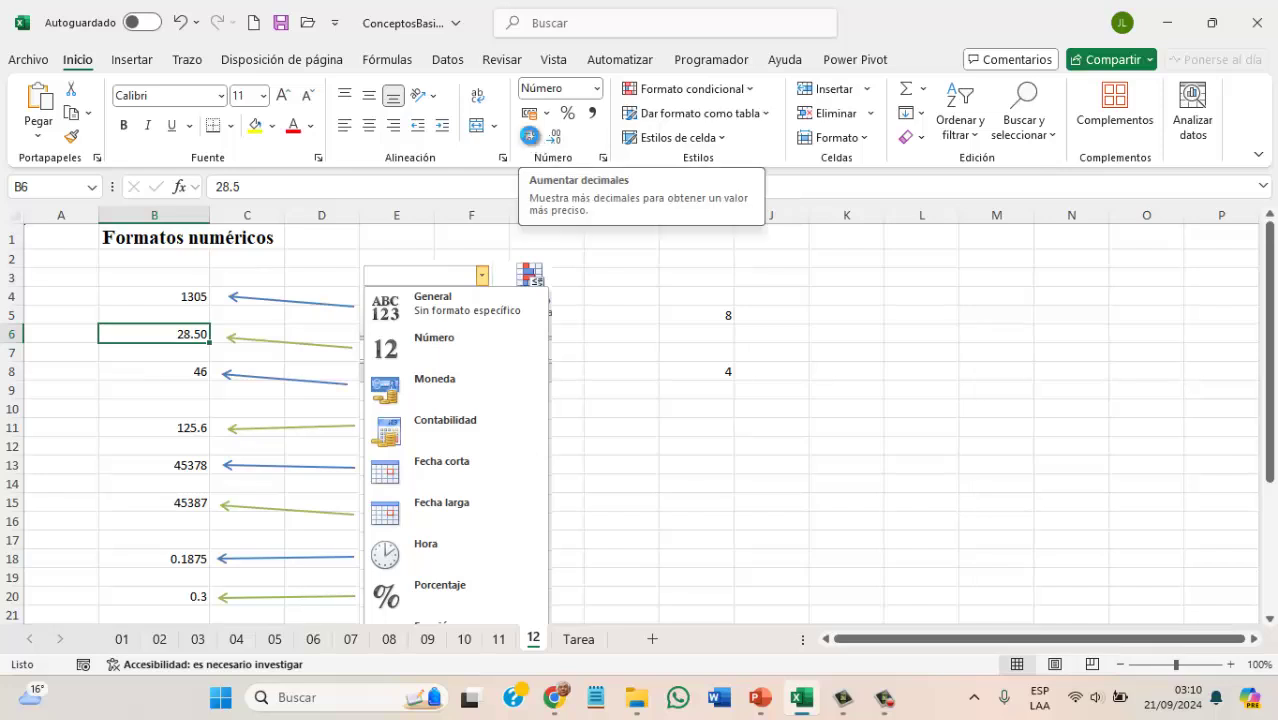
left_click(530, 135)
left_click(530, 136)
left_click(530, 137)
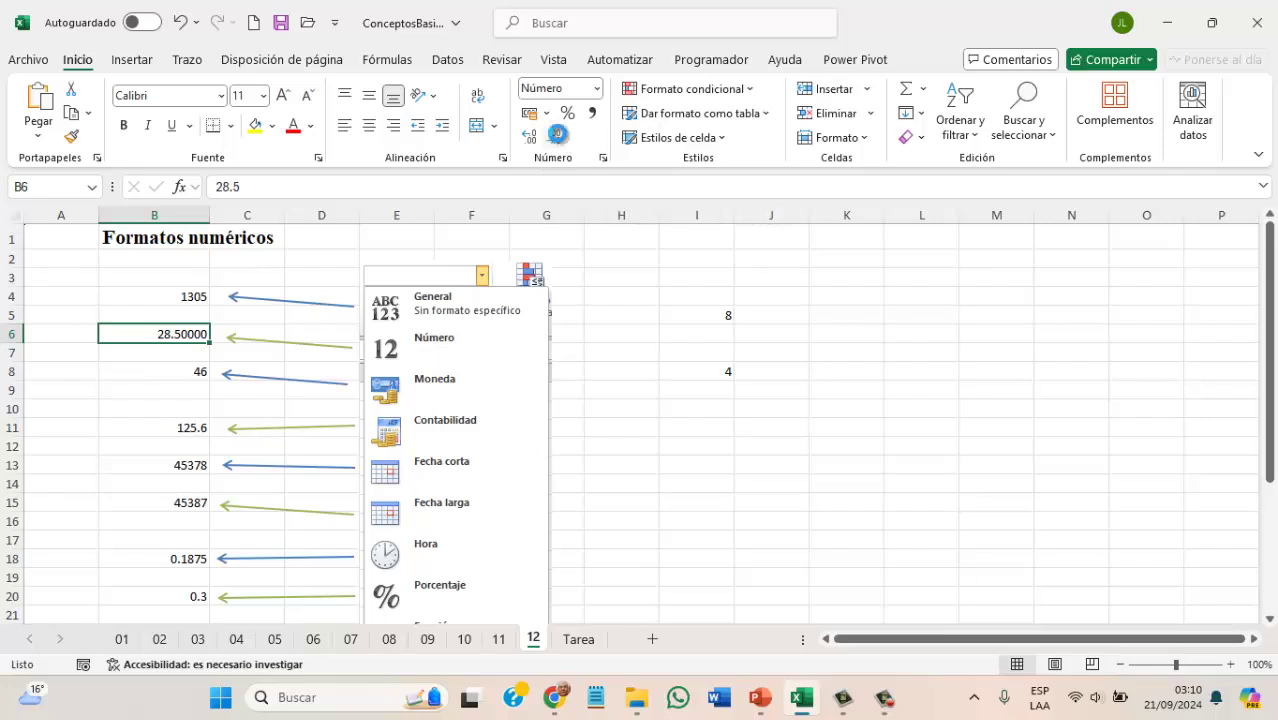
left_click(557, 135)
left_click(557, 135)
left_click(558, 136)
left_click(559, 139)
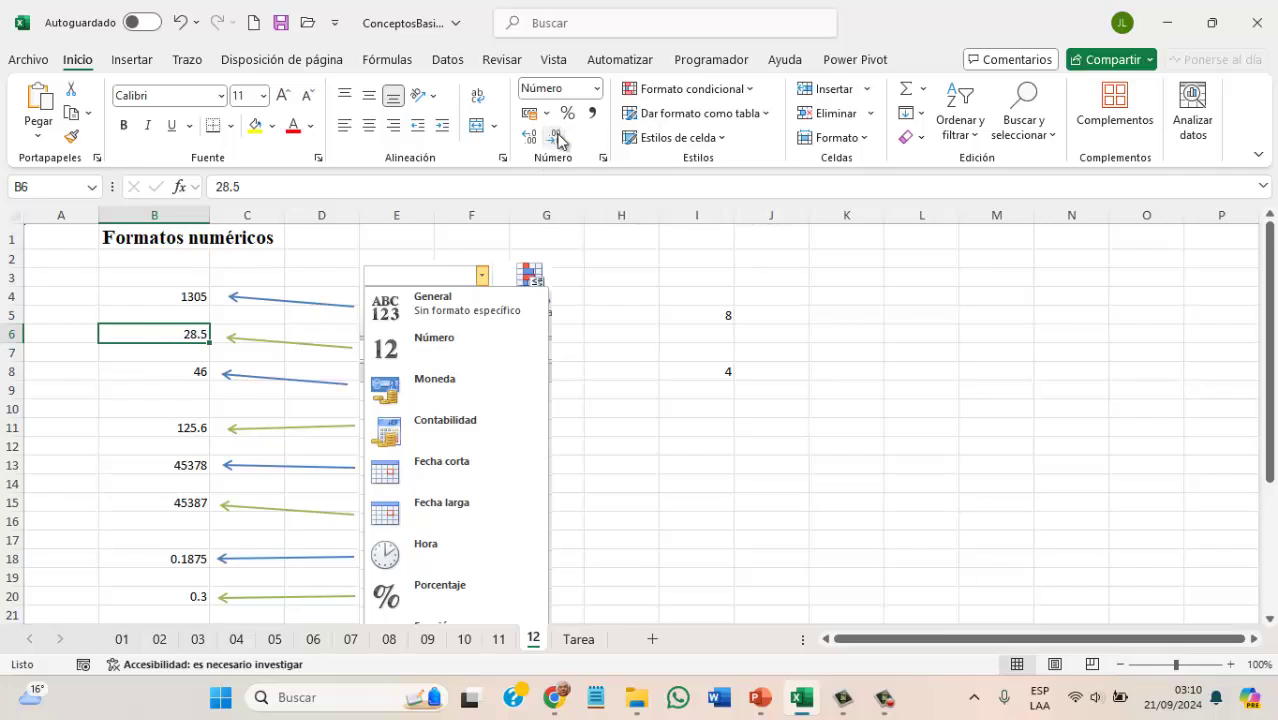
left_click(533, 139)
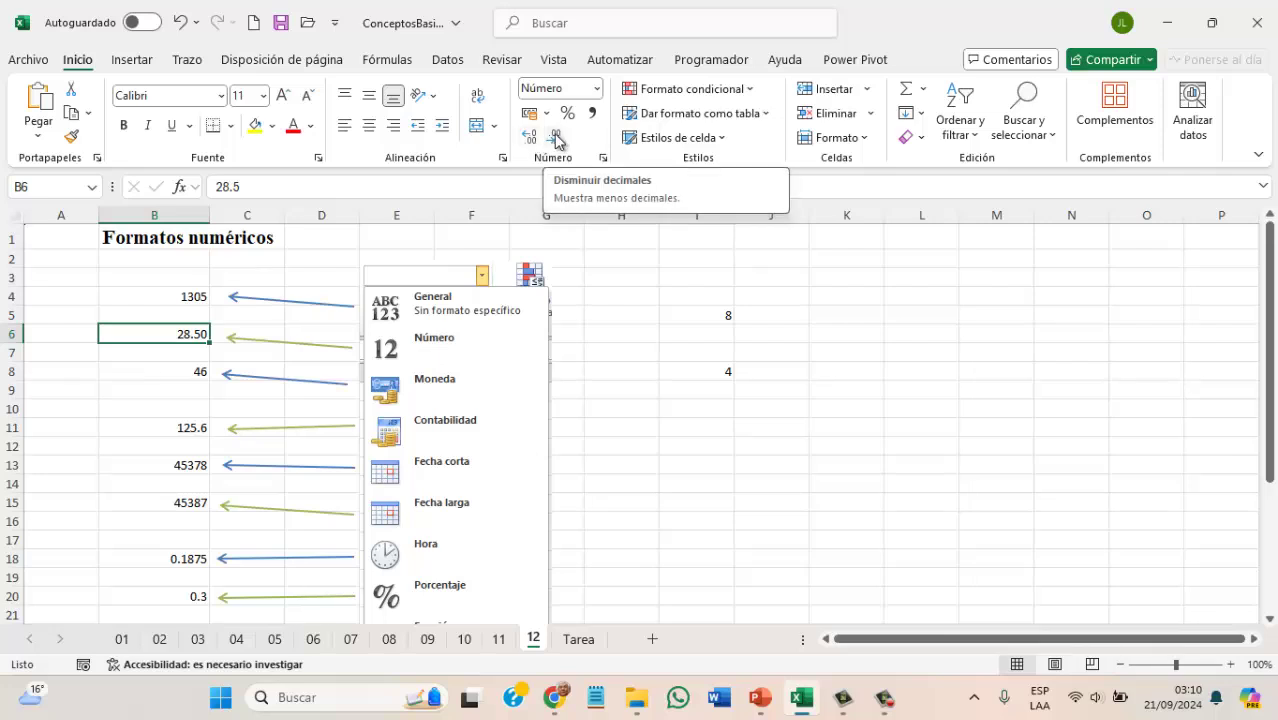
Apply the Moneda currency format to the value in cell B8.
left_click(190, 371)
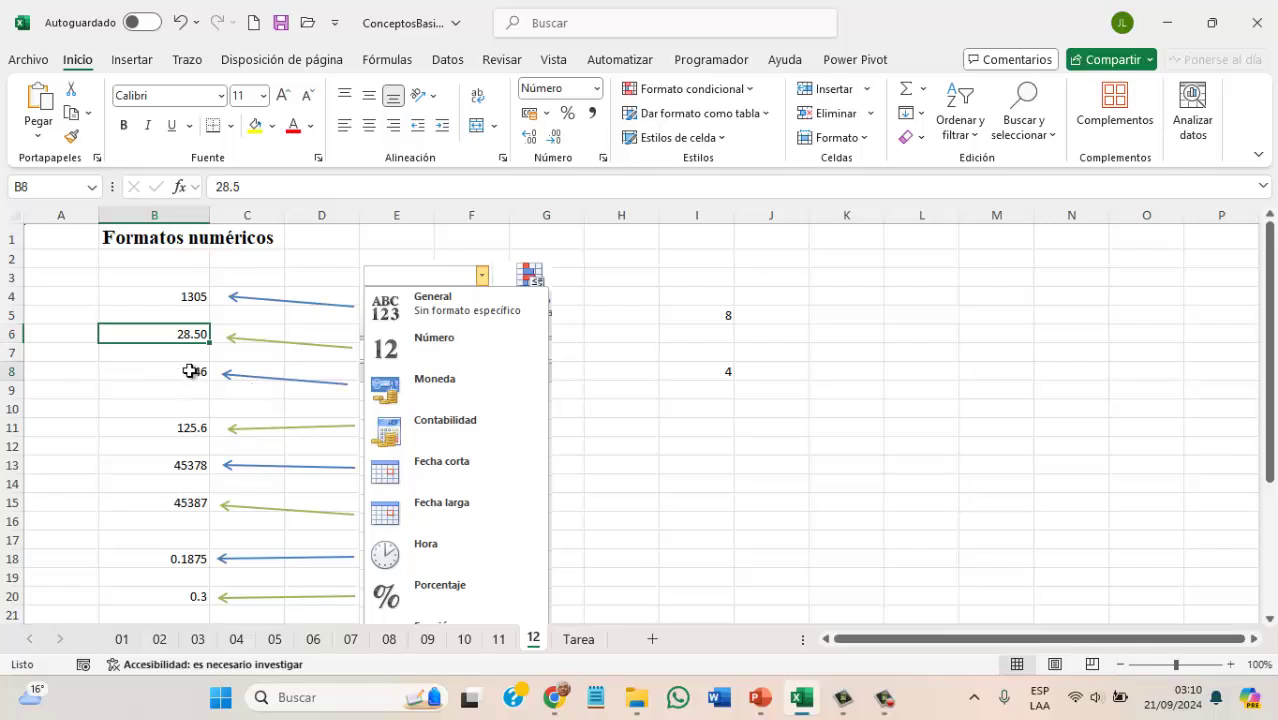
left_click(598, 90)
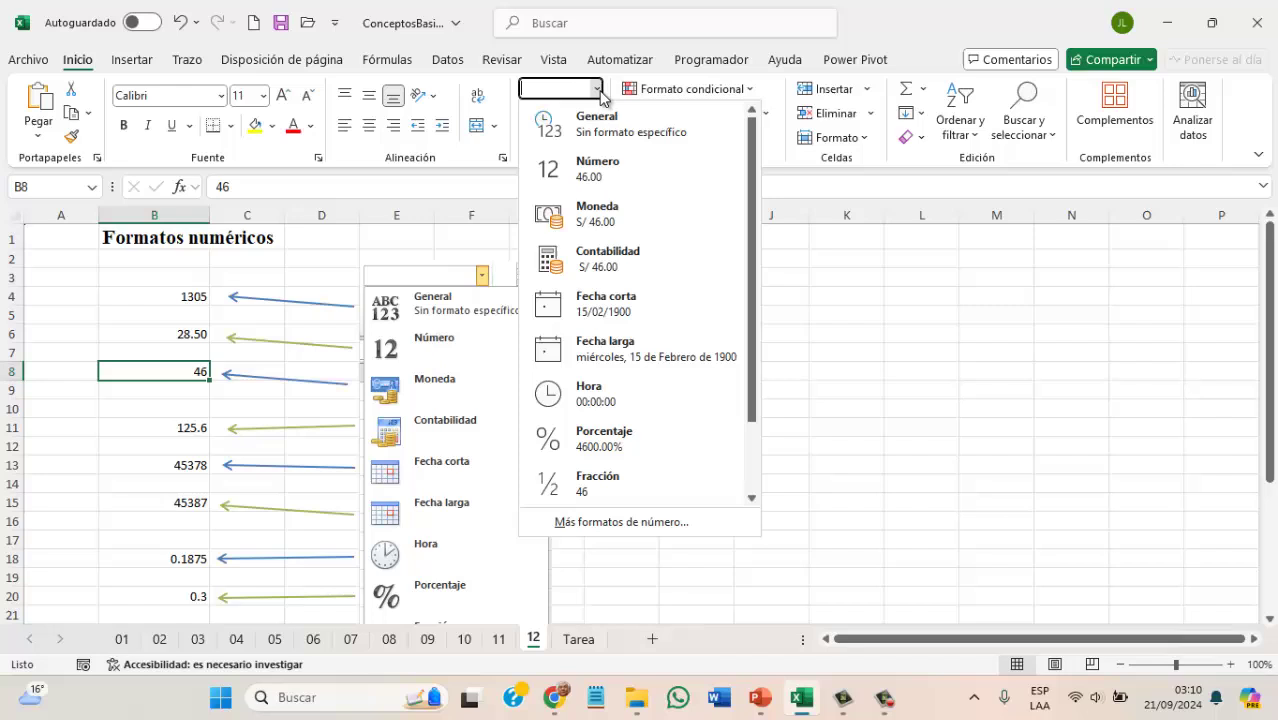
left_click(600, 214)
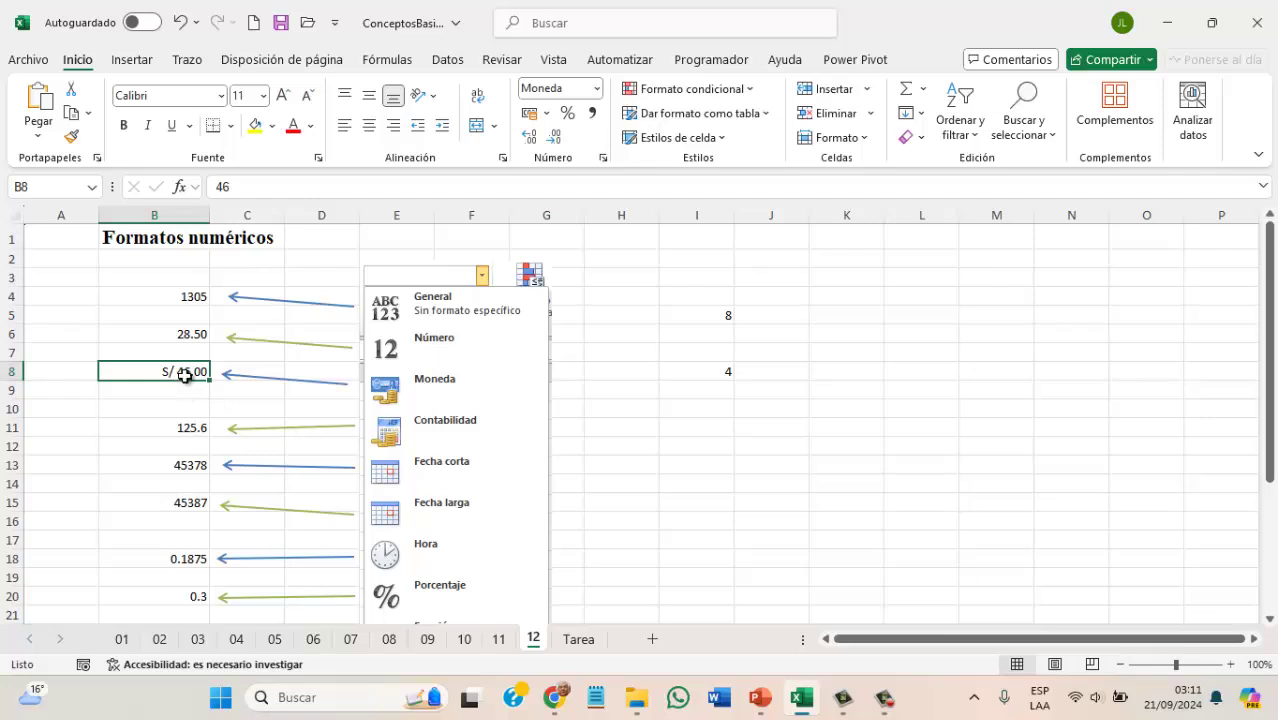
Apply the Contabilidad format to cell B11 and compare its currency symbol placement with cell B8.
left_click(189, 427)
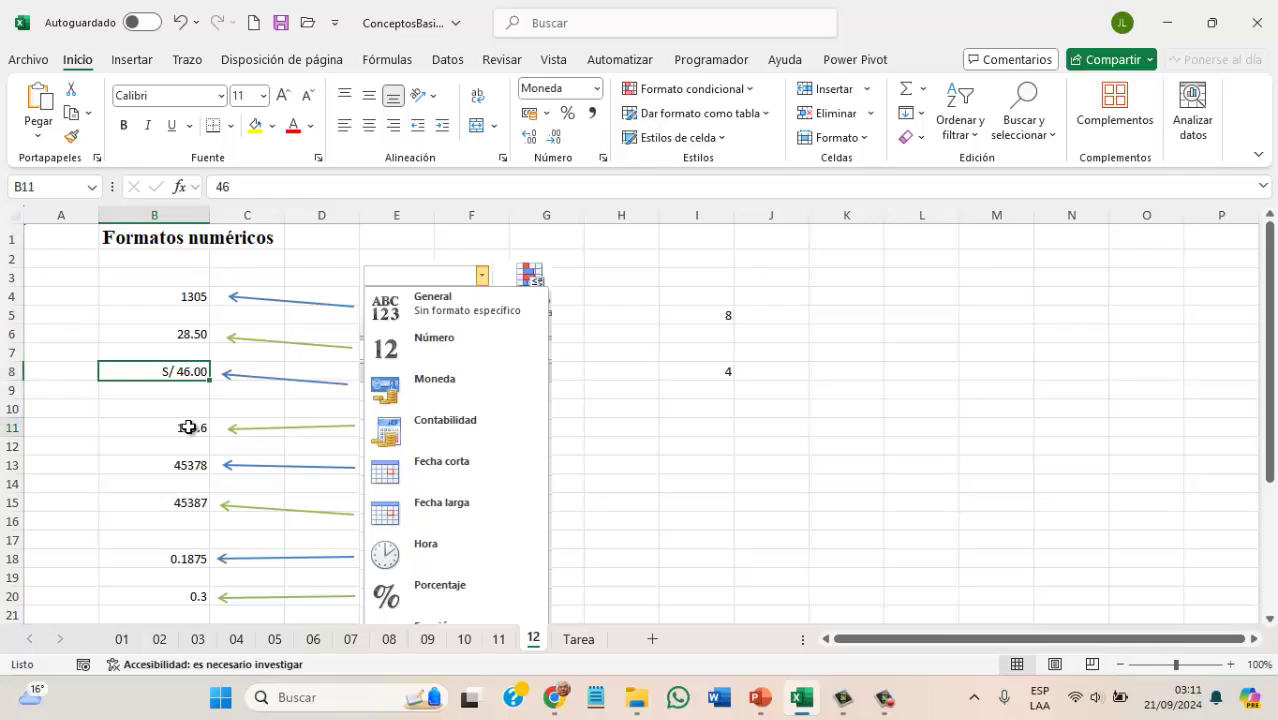
left_click(597, 92)
left_click(624, 270)
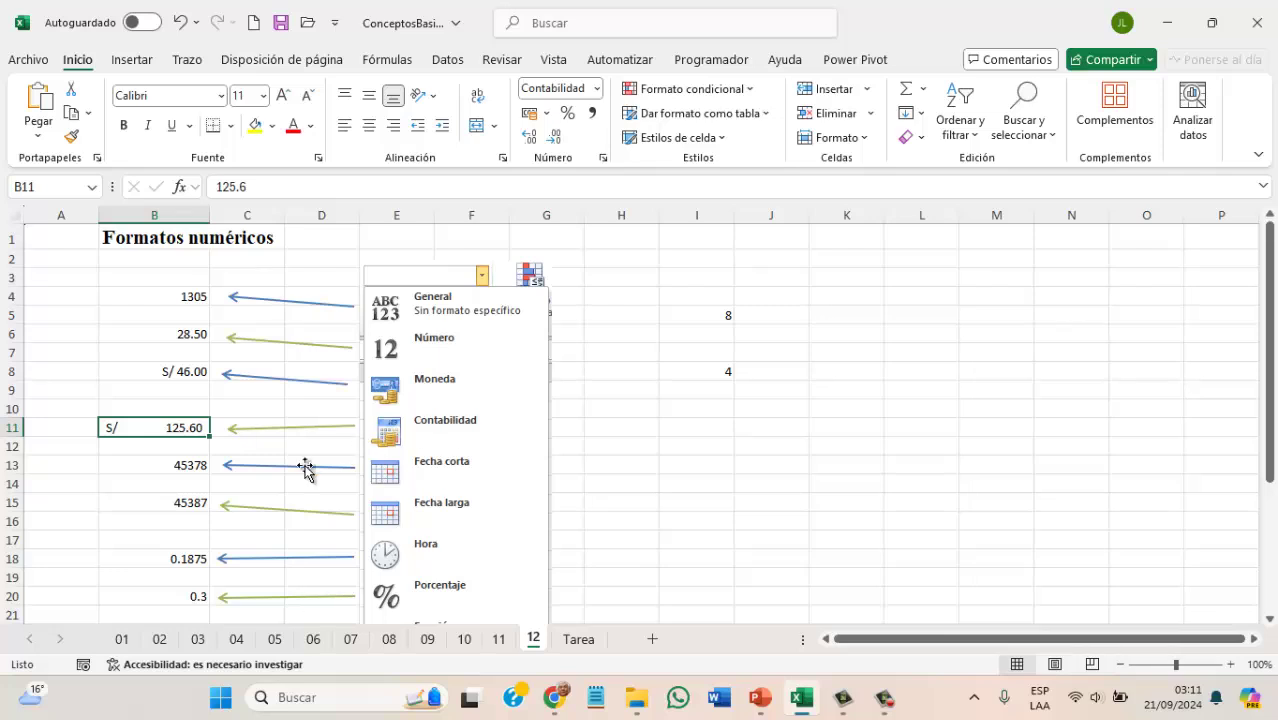
left_click(164, 371)
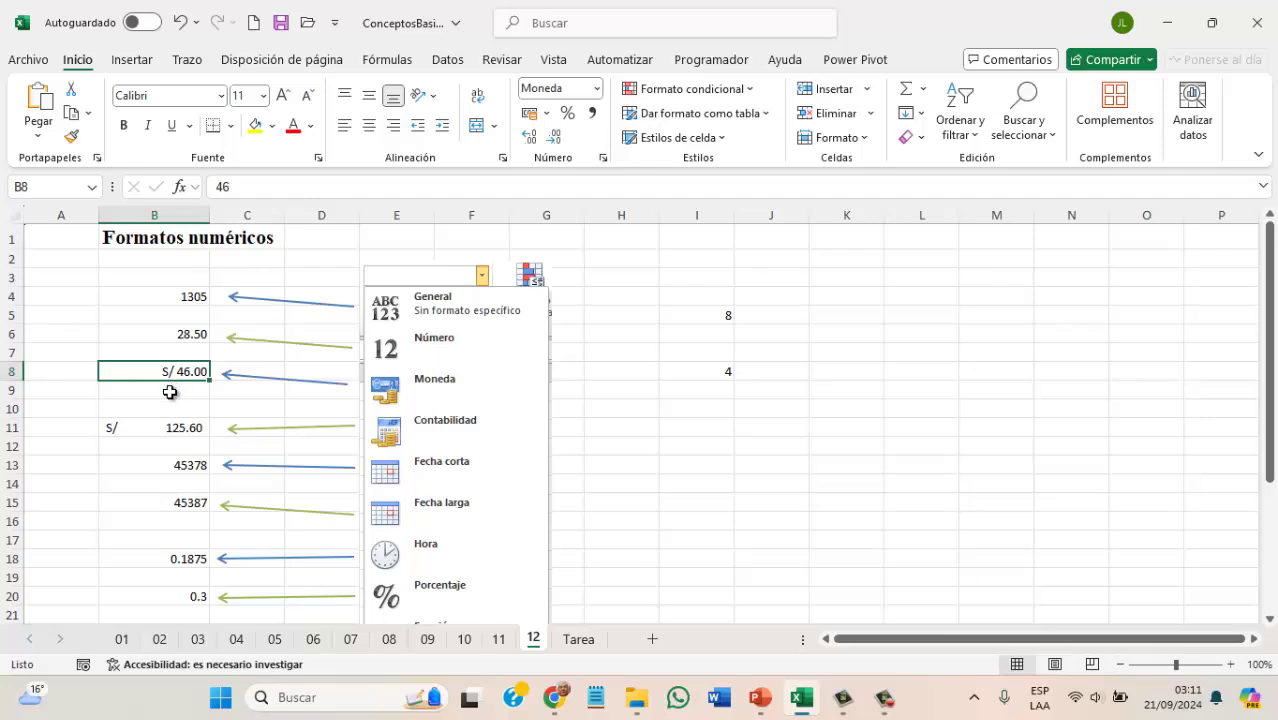
left_click(178, 432)
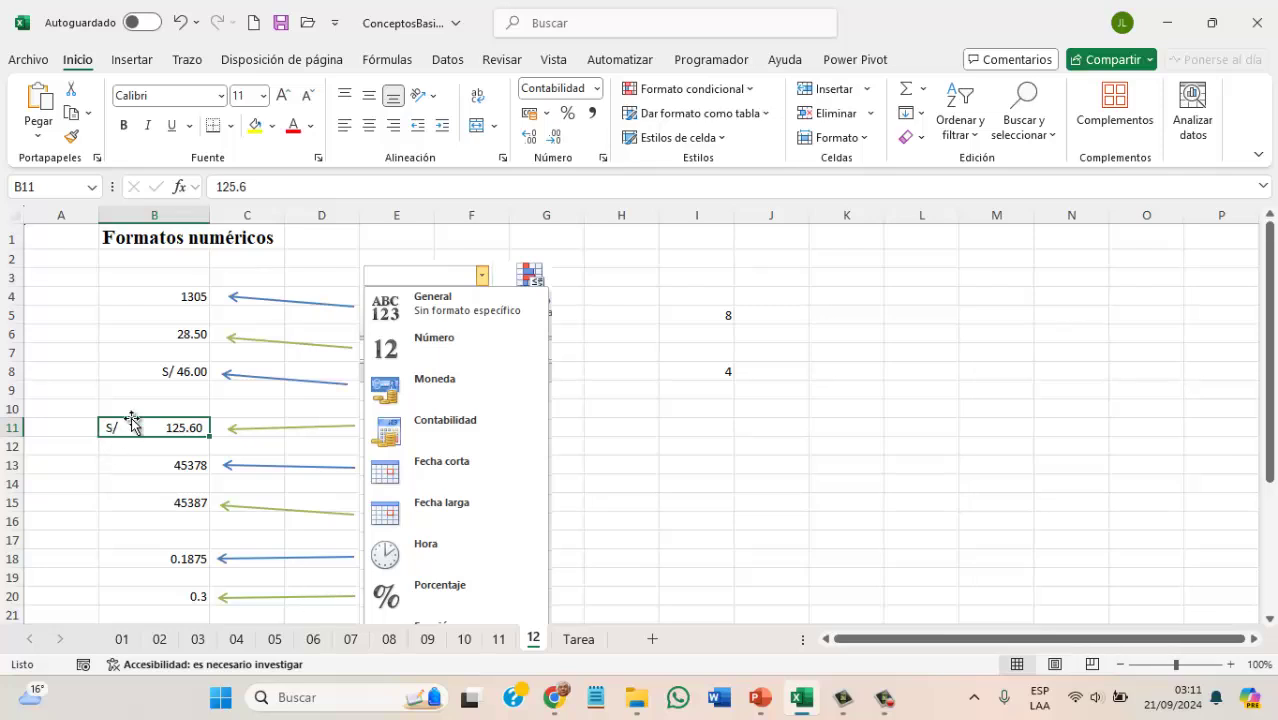
left_click(152, 374)
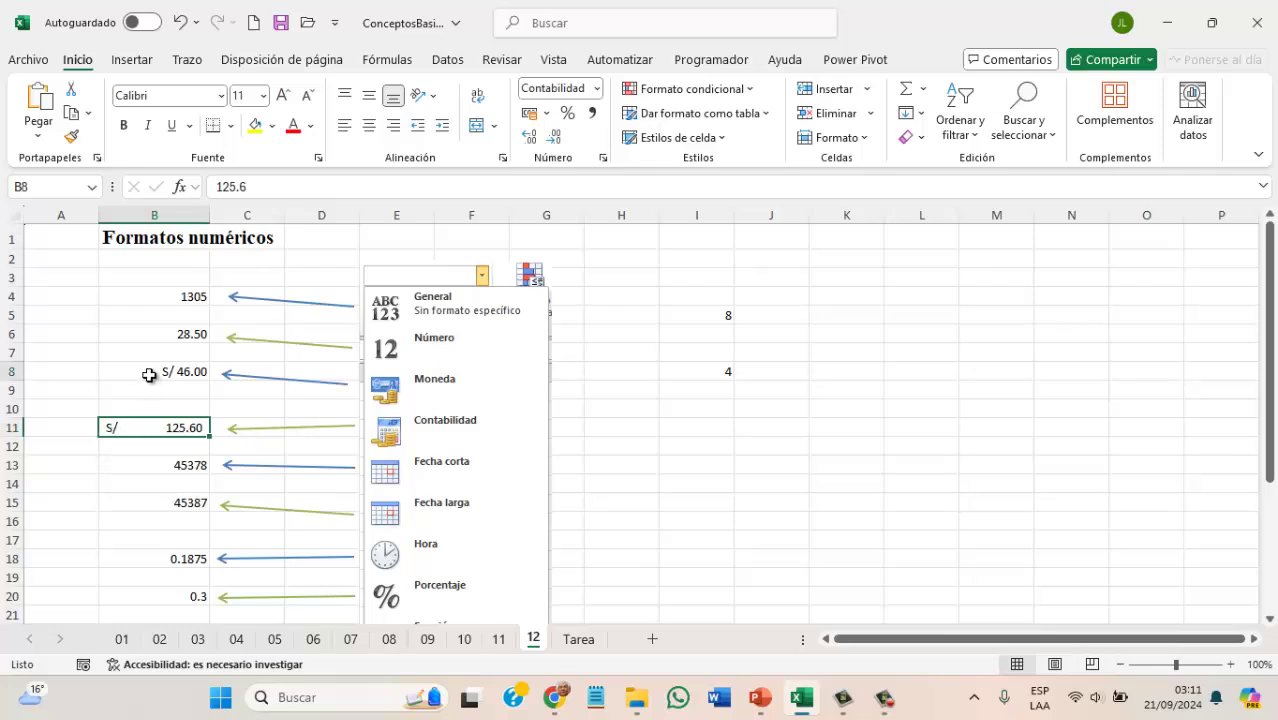
left_click(153, 426)
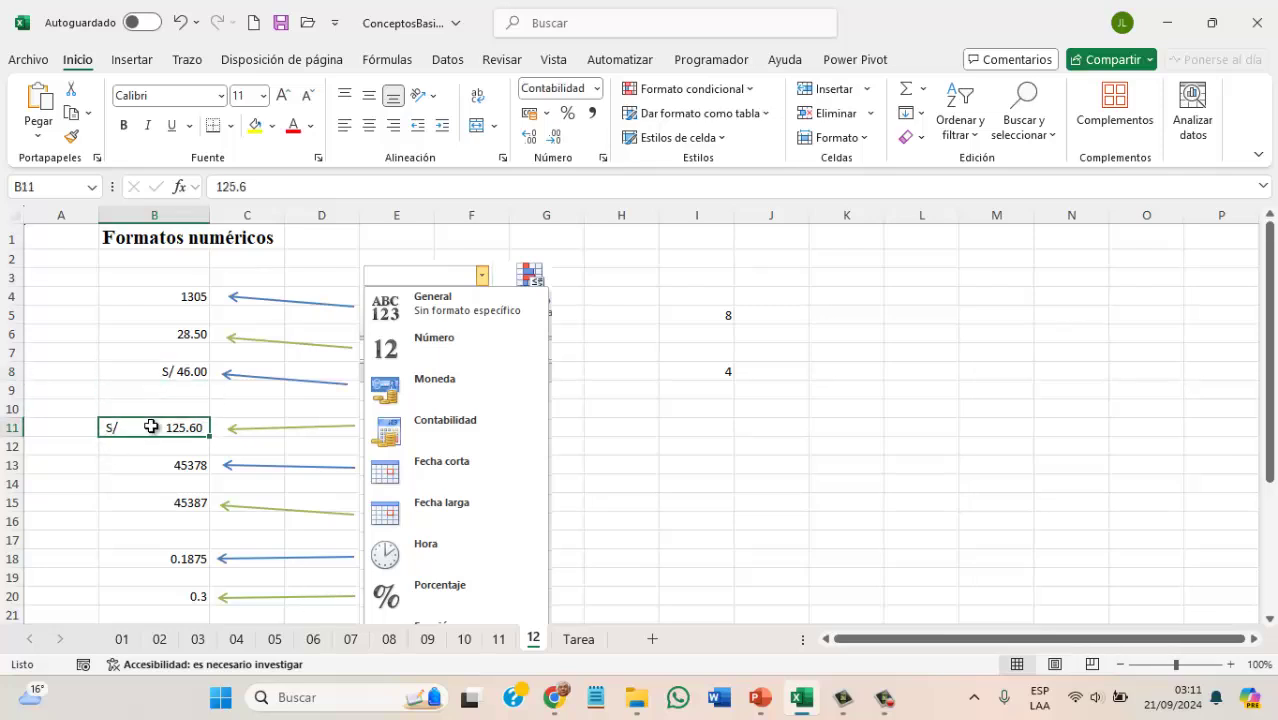
Format the serial number in cell B13 as a short date (Fecha corta).
left_click(185, 466)
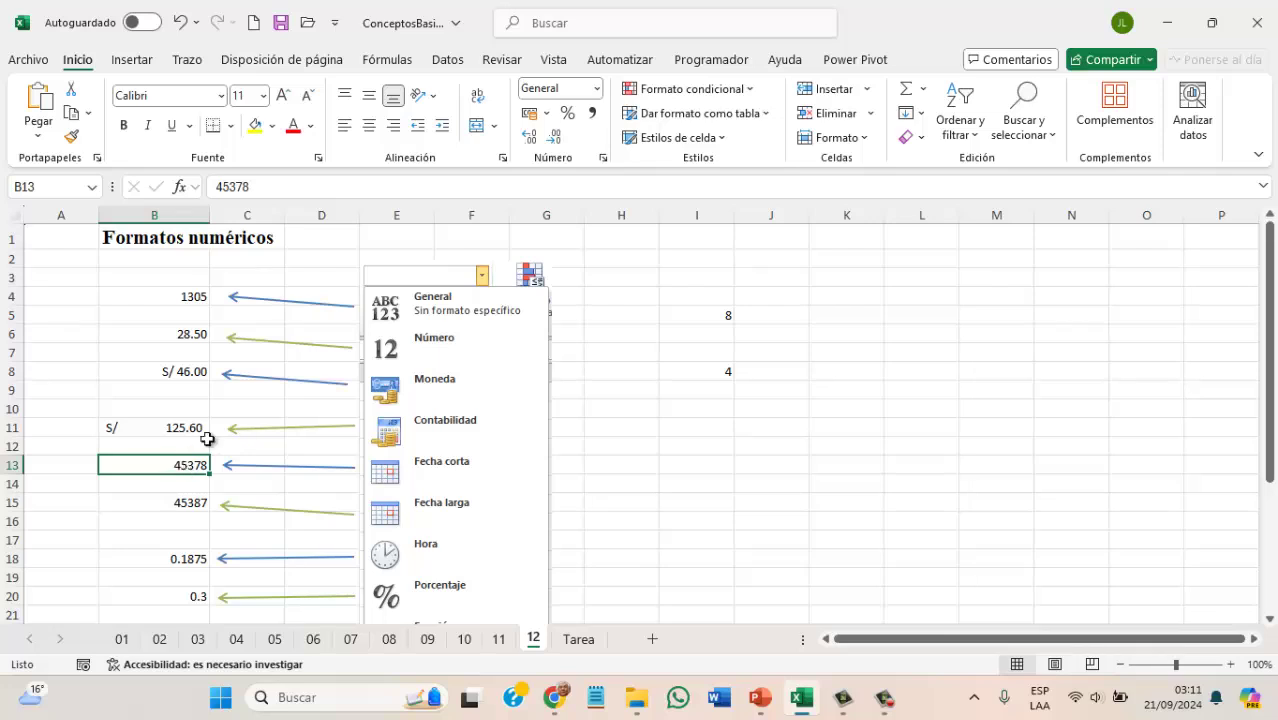
left_click(597, 89)
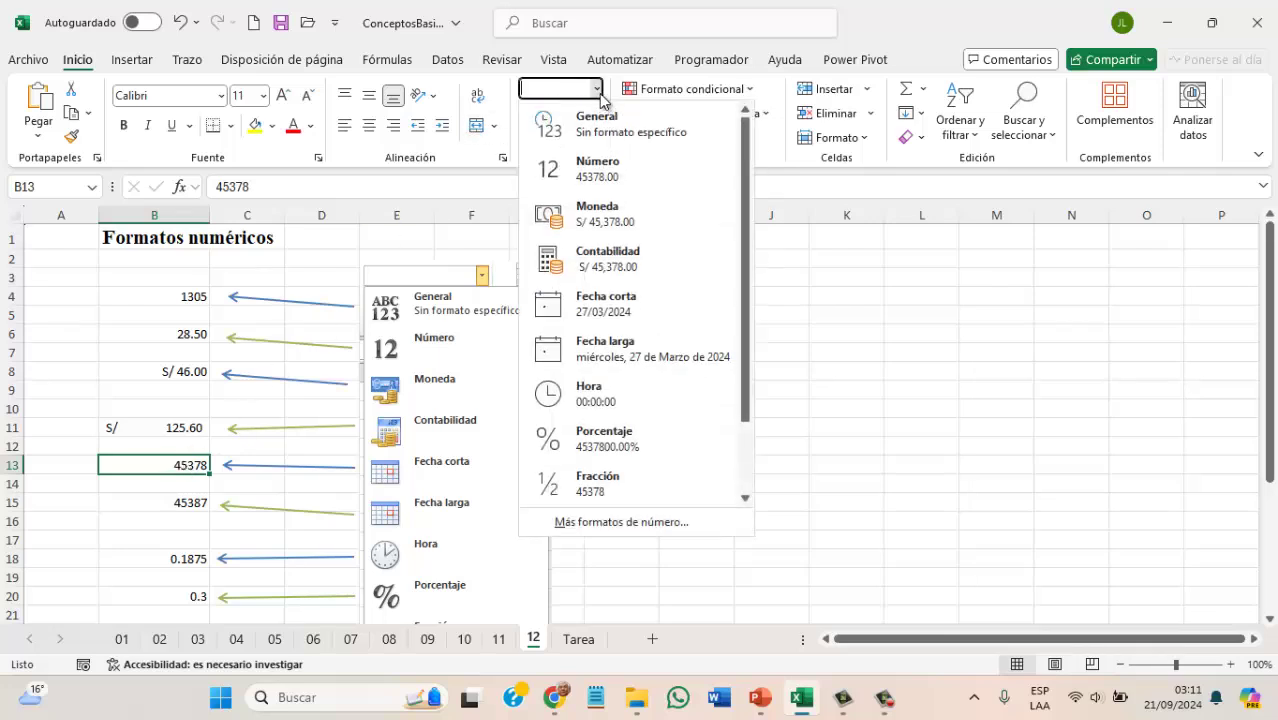
left_click(605, 310)
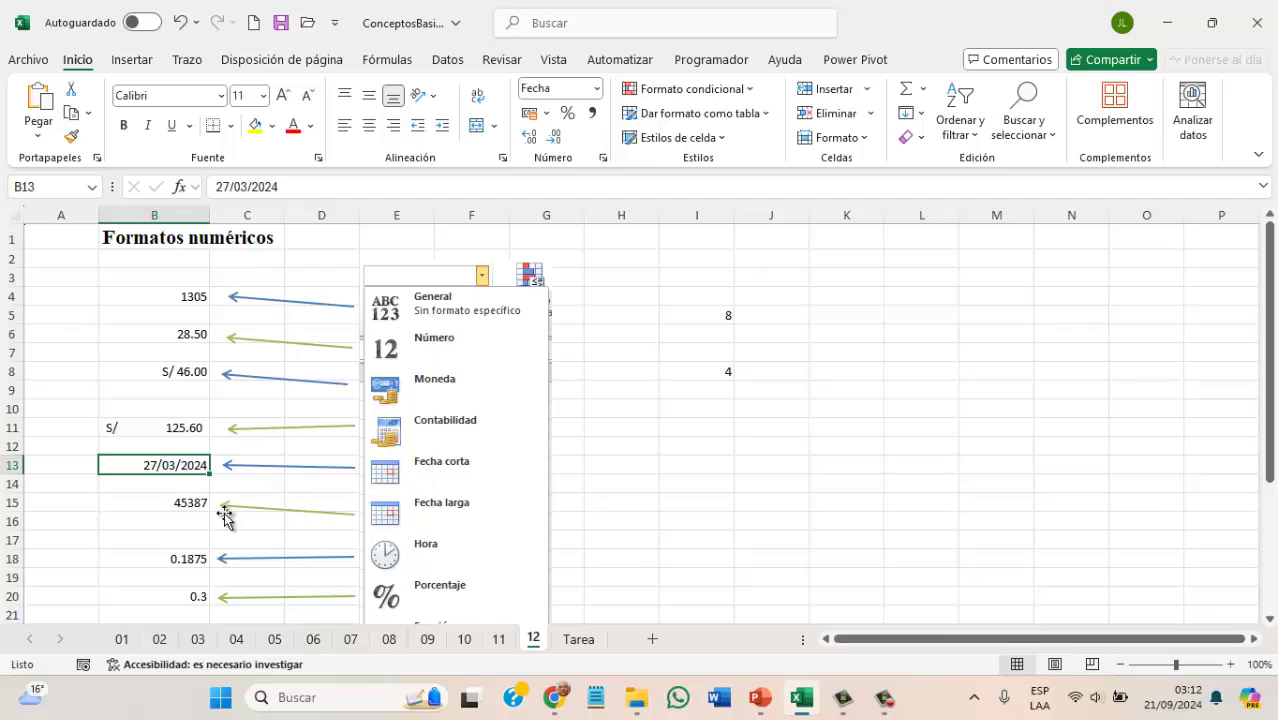
Format the serial number in cell B15 as a long date (Fecha larga).
left_click(192, 509)
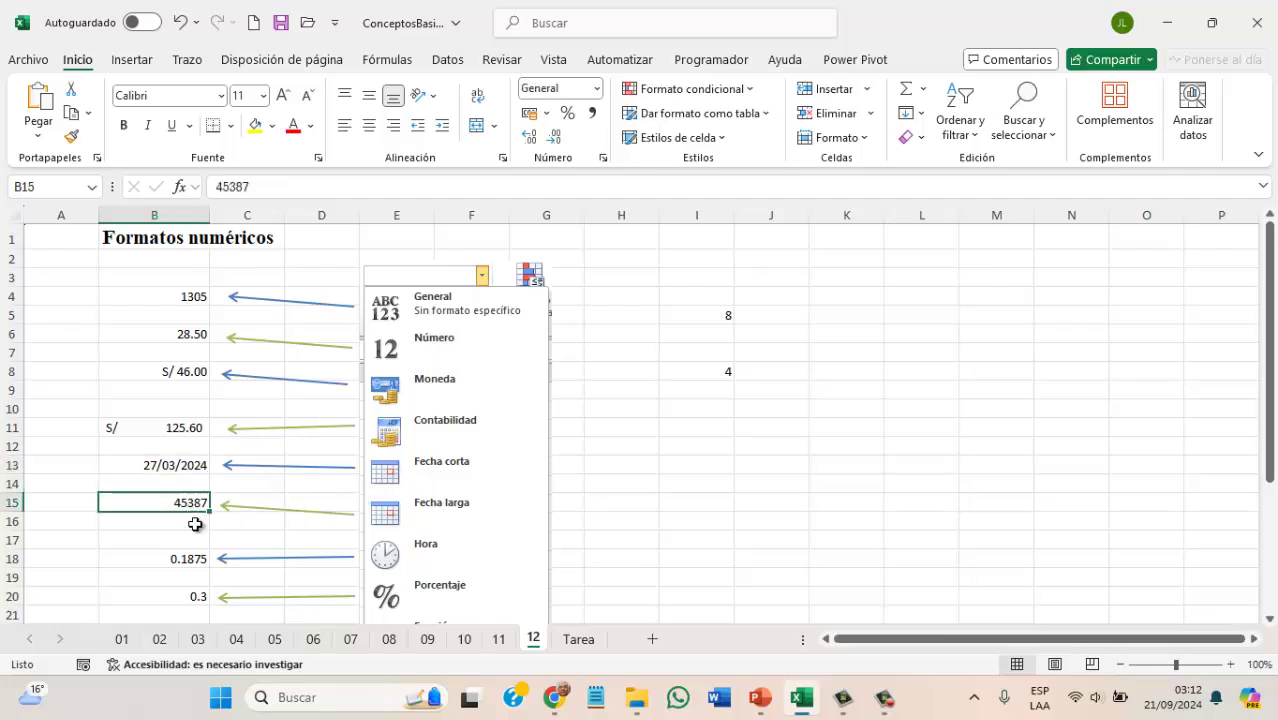
left_click(597, 90)
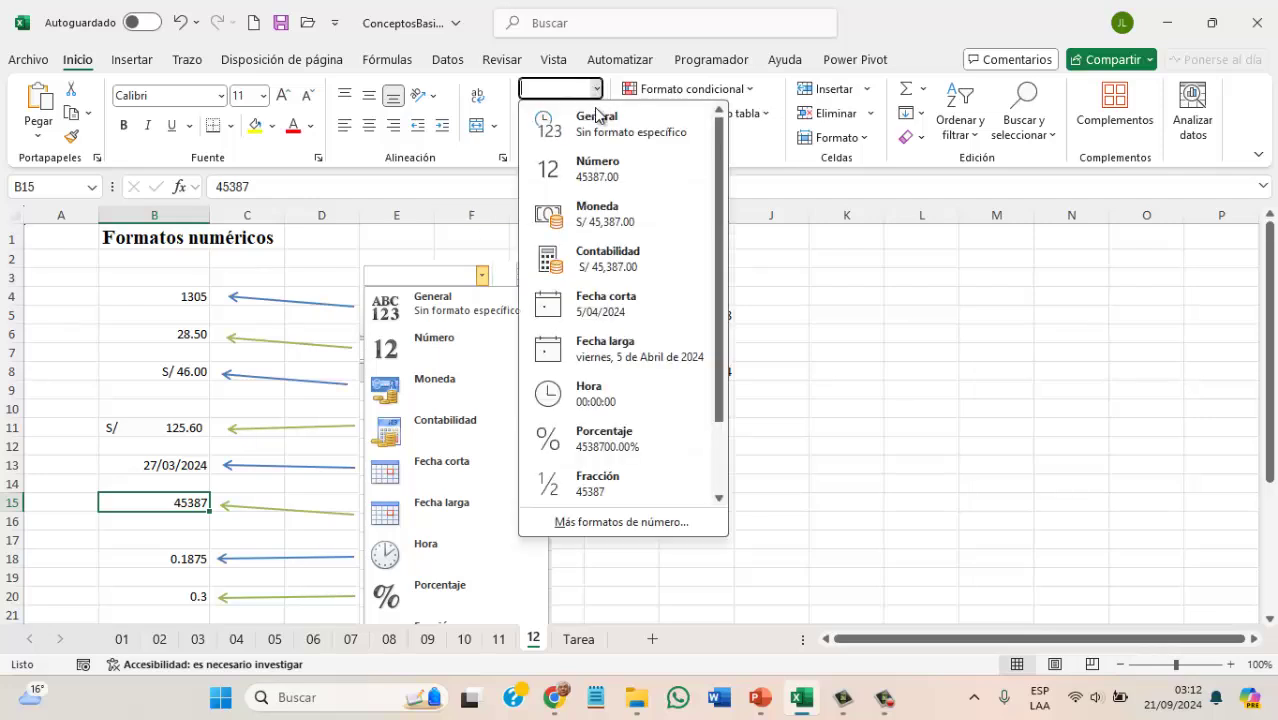
left_click(615, 357)
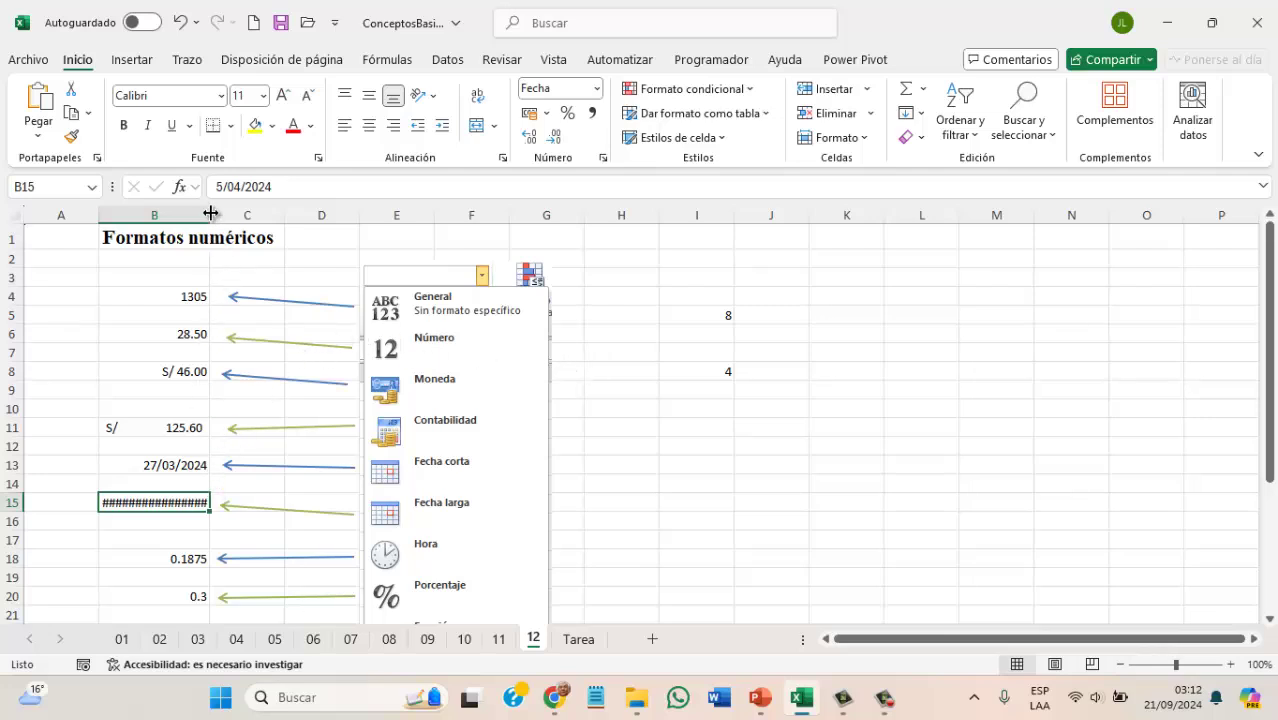
Widen column B enough to fit the full long date in B15, trying a narrower width in between.
left_click_drag(210, 213, 210, 213)
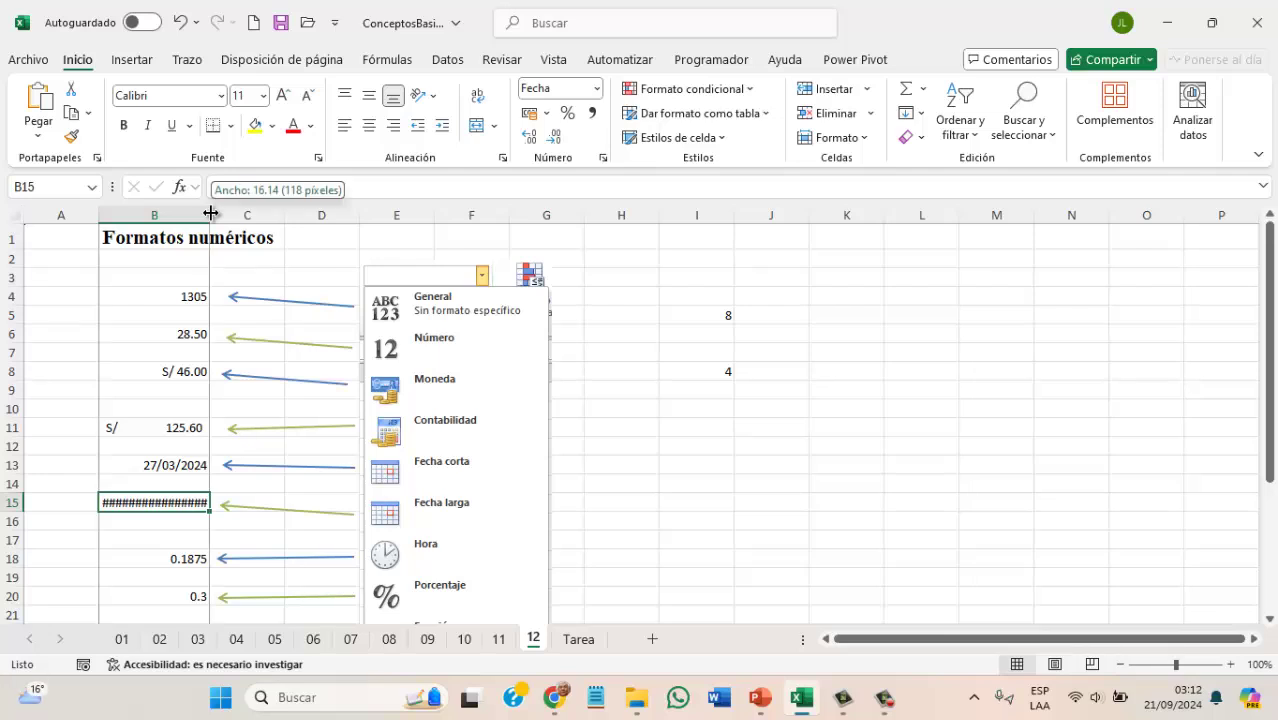
left_click_drag(211, 213, 282, 217)
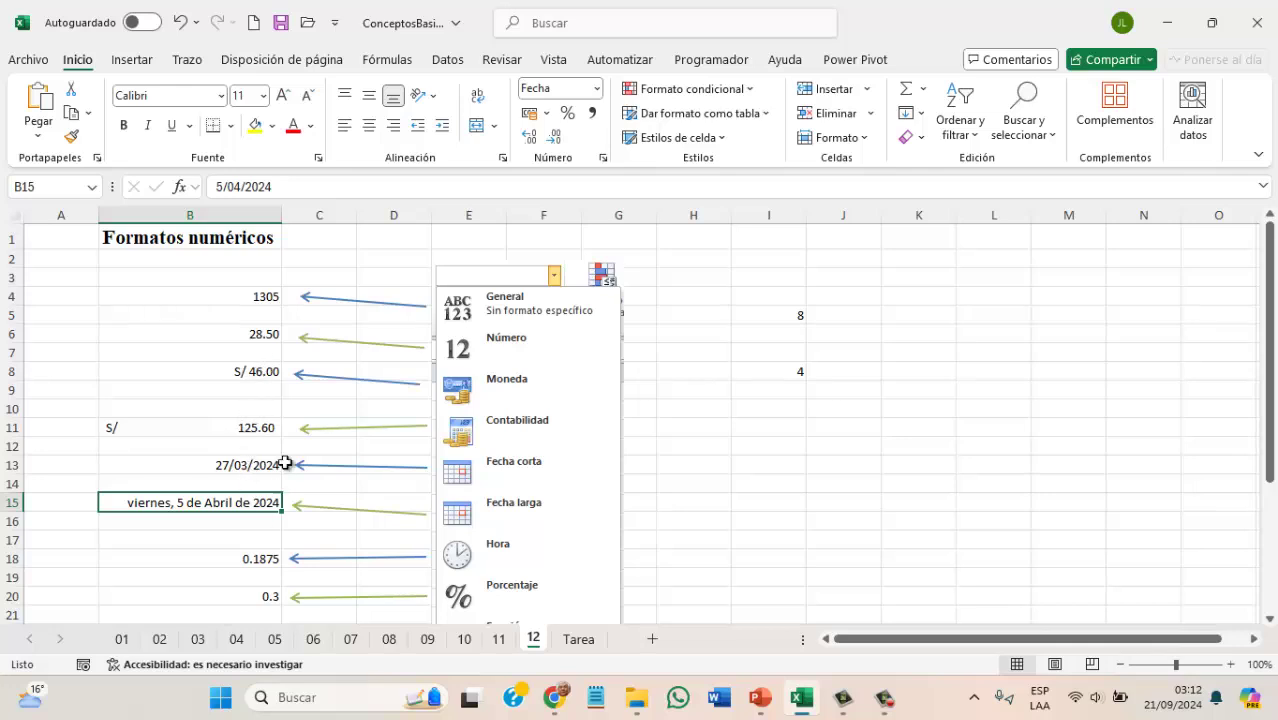
left_click_drag(281, 215, 218, 216)
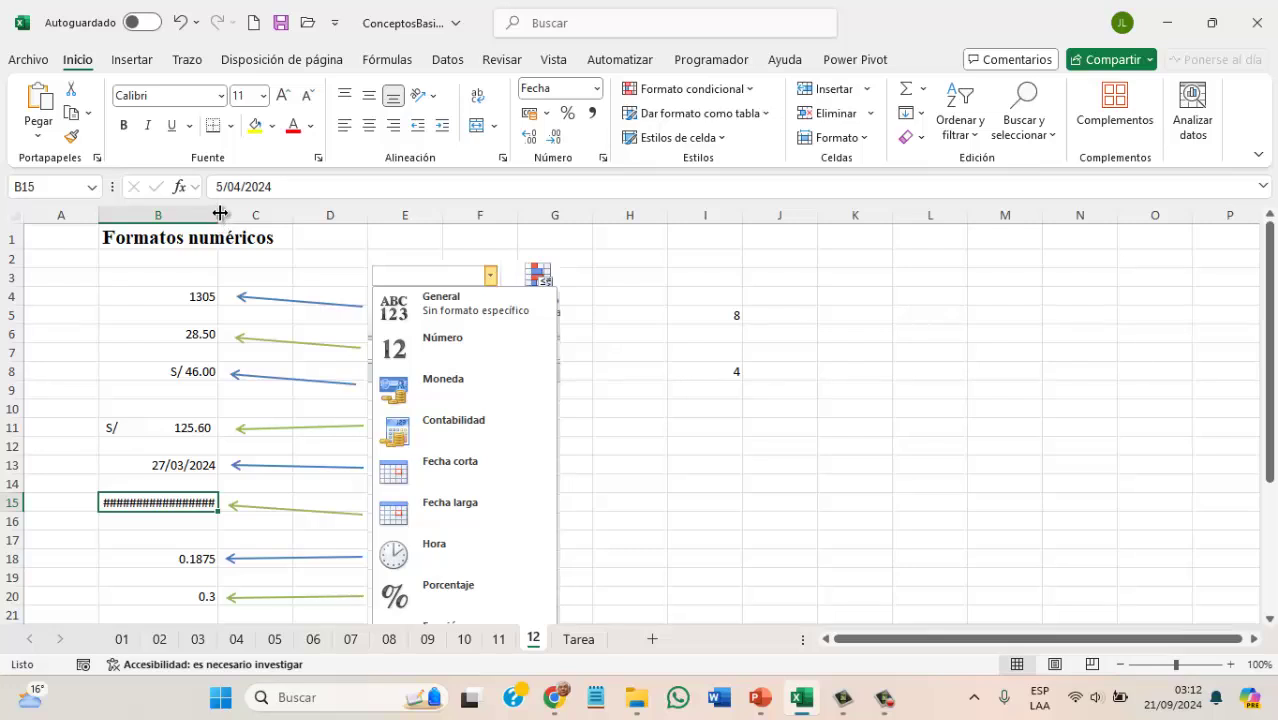
left_click_drag(217, 215, 276, 228)
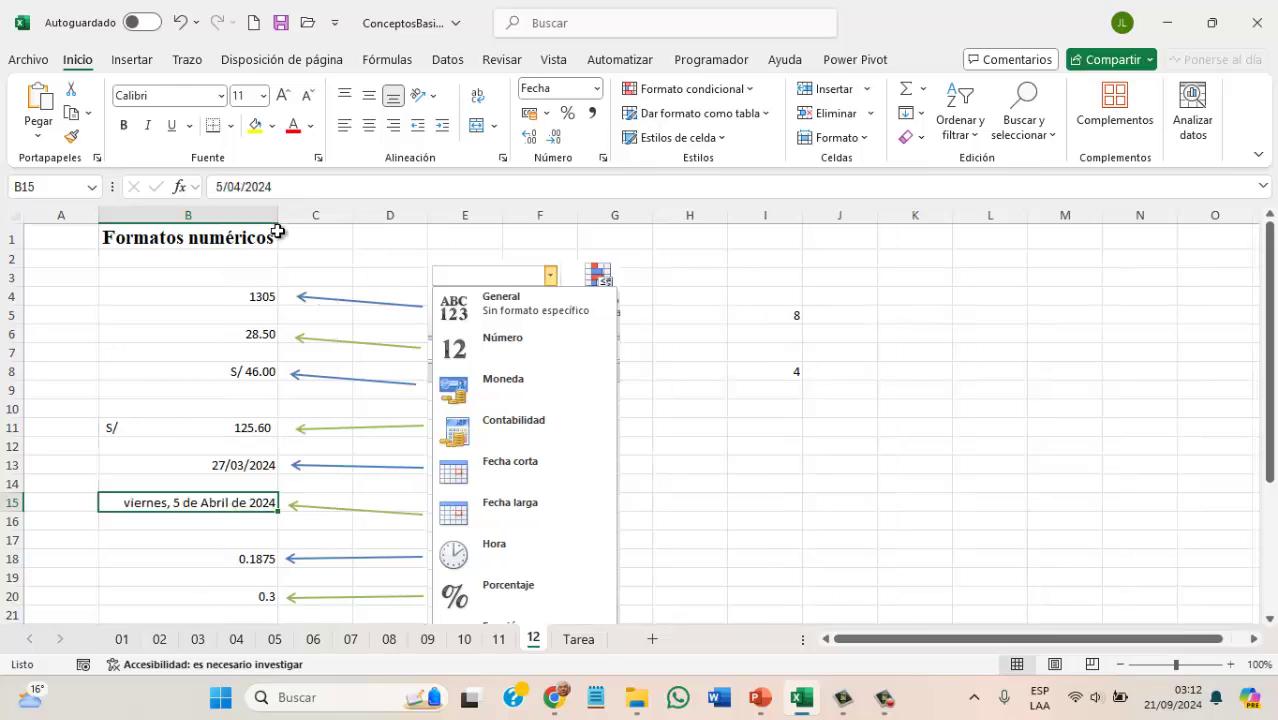
Format the decimal value in cell B18 as a time (Hora).
left_click(242, 556)
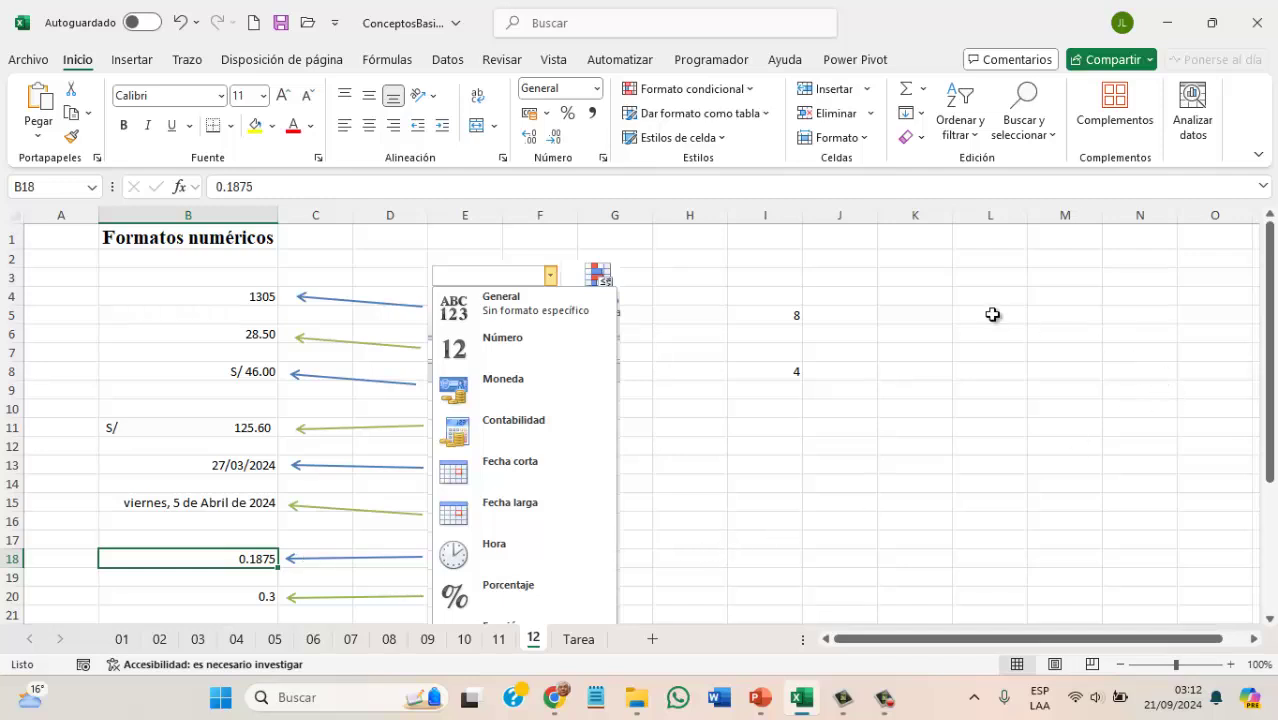
left_click(599, 92)
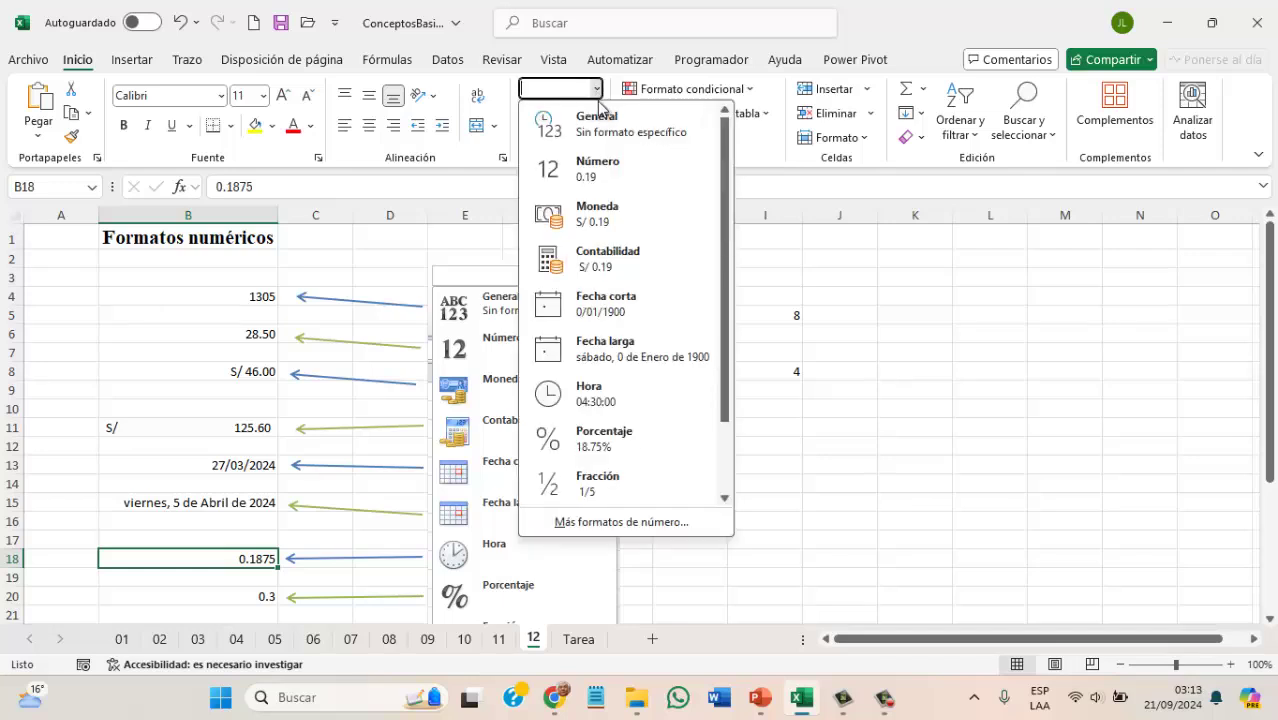
left_click(622, 402)
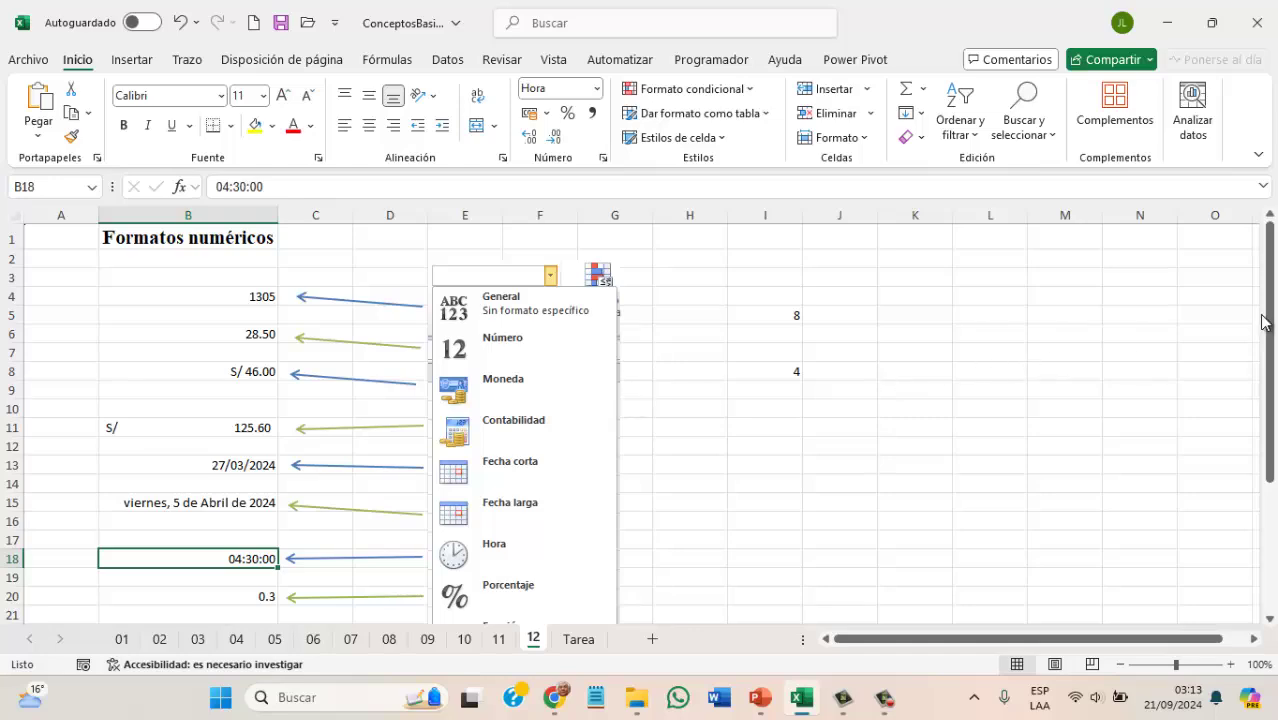
Format the decimal value in cell B20 as a percentage (Porcentaje).
left_click_drag(1268, 317, 1275, 418)
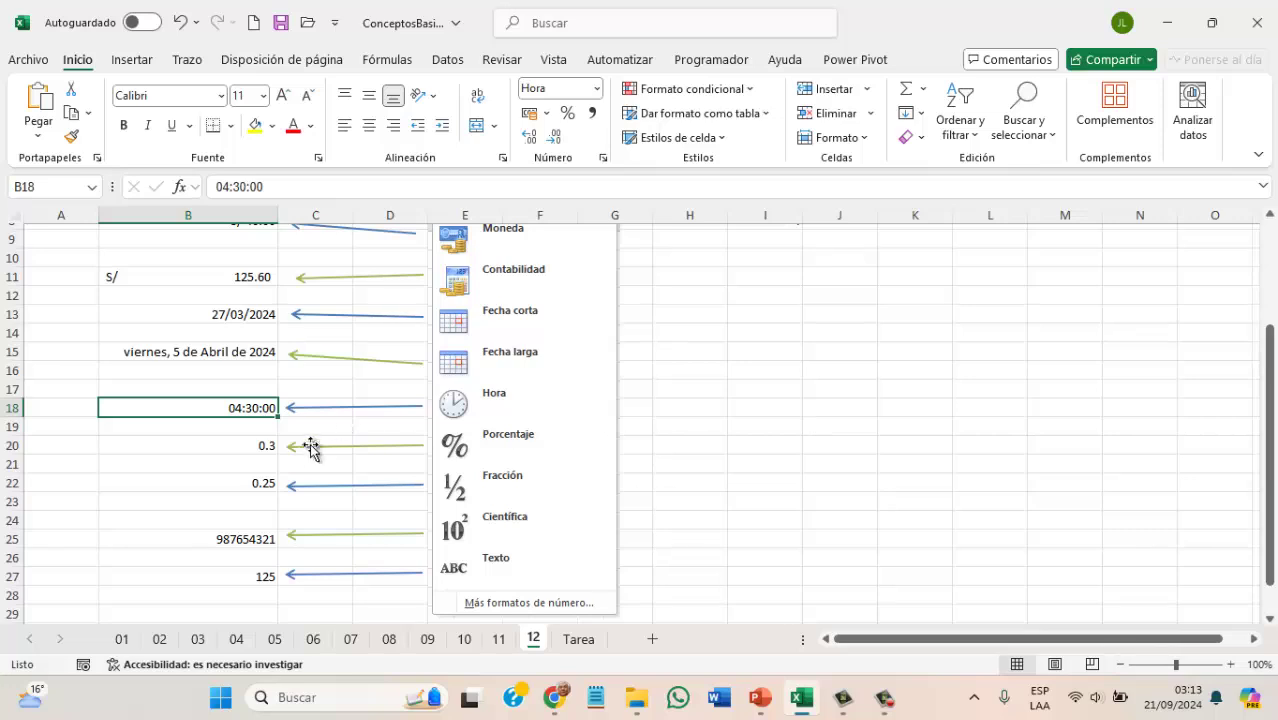
left_click(265, 443)
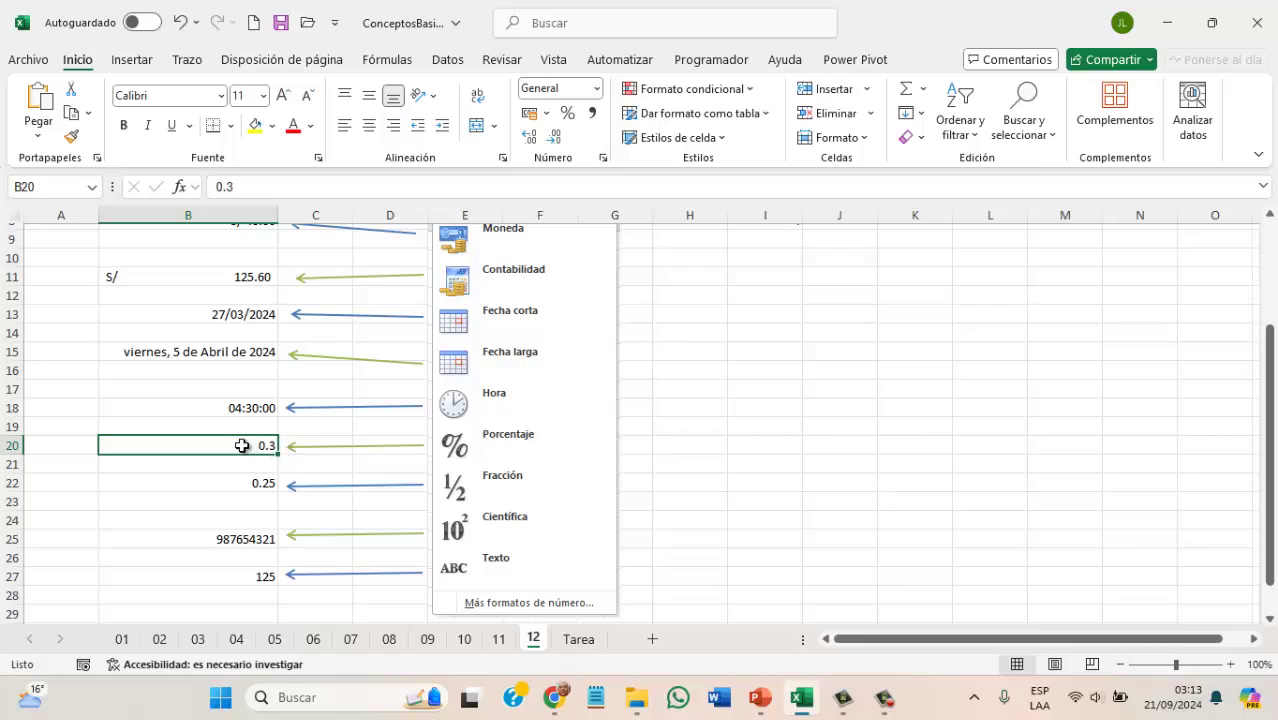
left_click(598, 92)
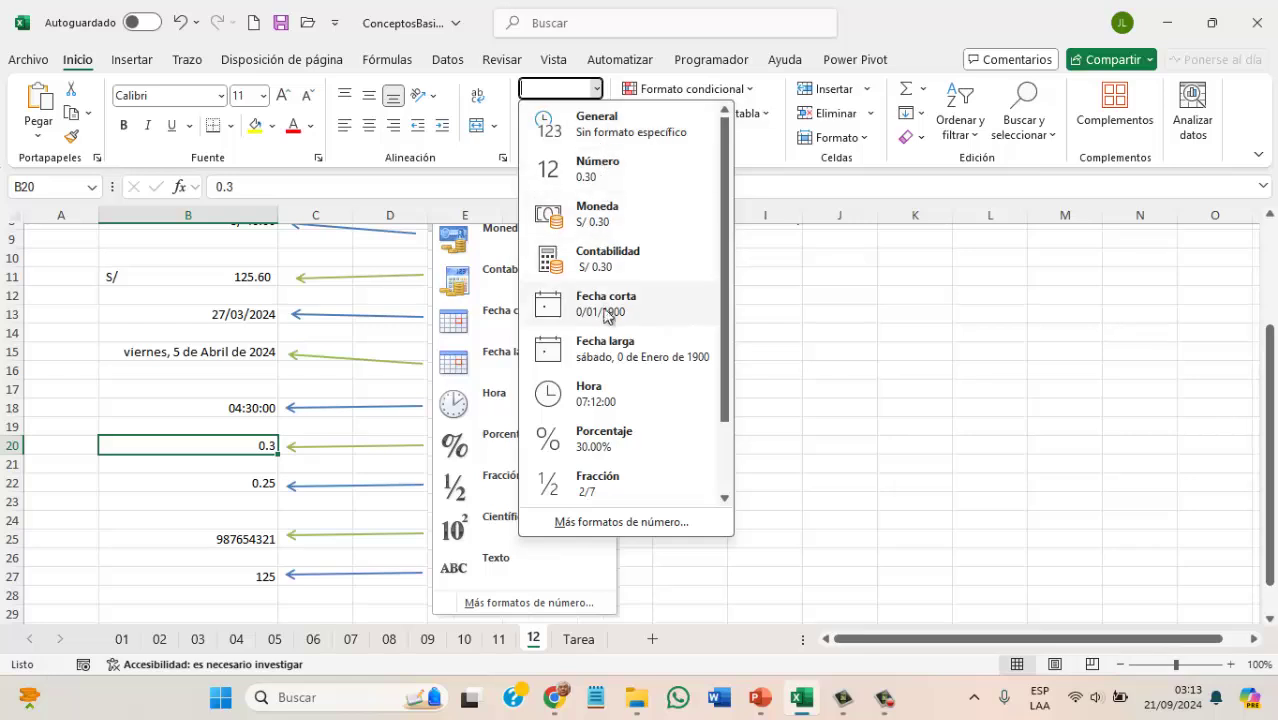
left_click(600, 445)
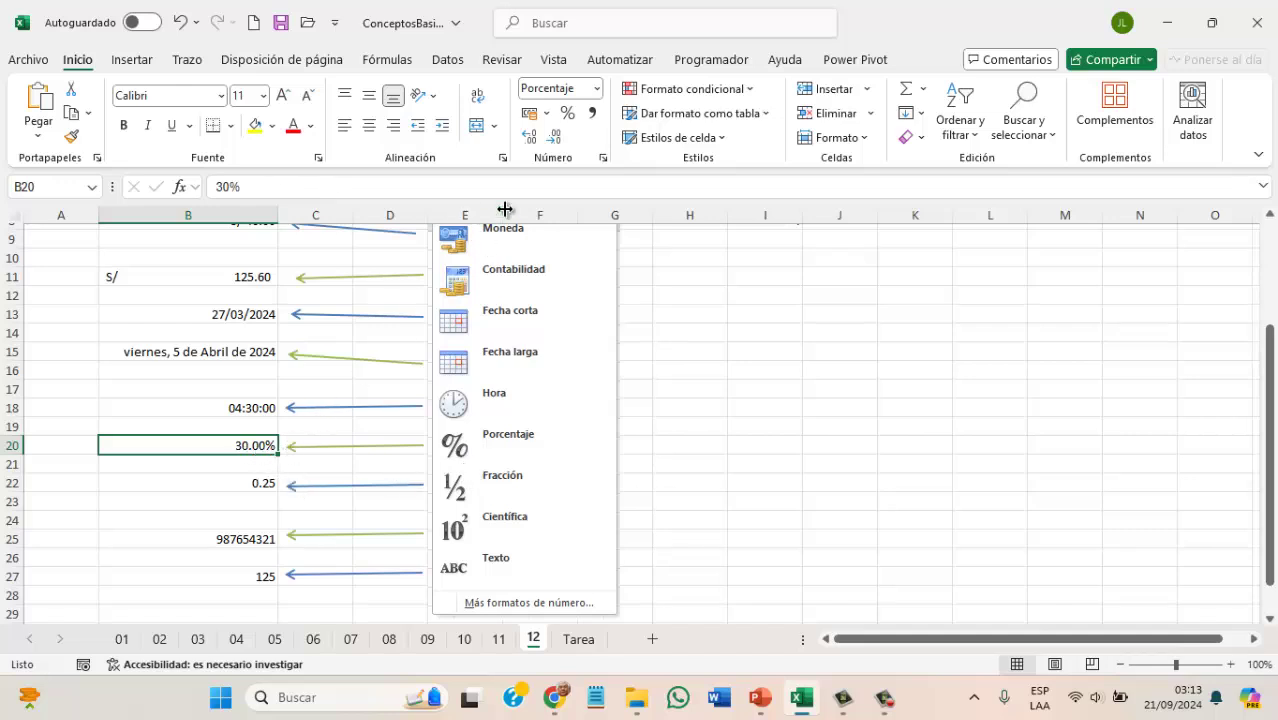
Remove both decimal places from the percentage in B20, restoring them once in between to show the difference.
left_click(558, 138)
left_click(558, 138)
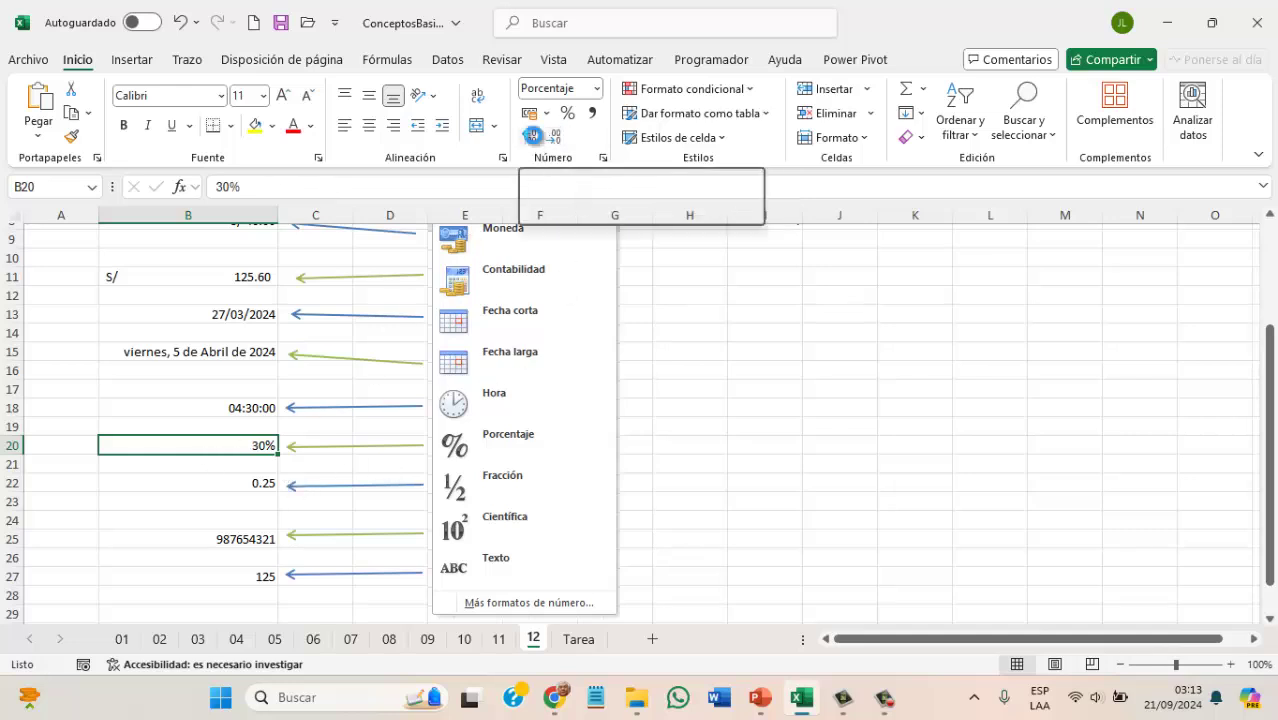
left_click(533, 135)
left_click(534, 137)
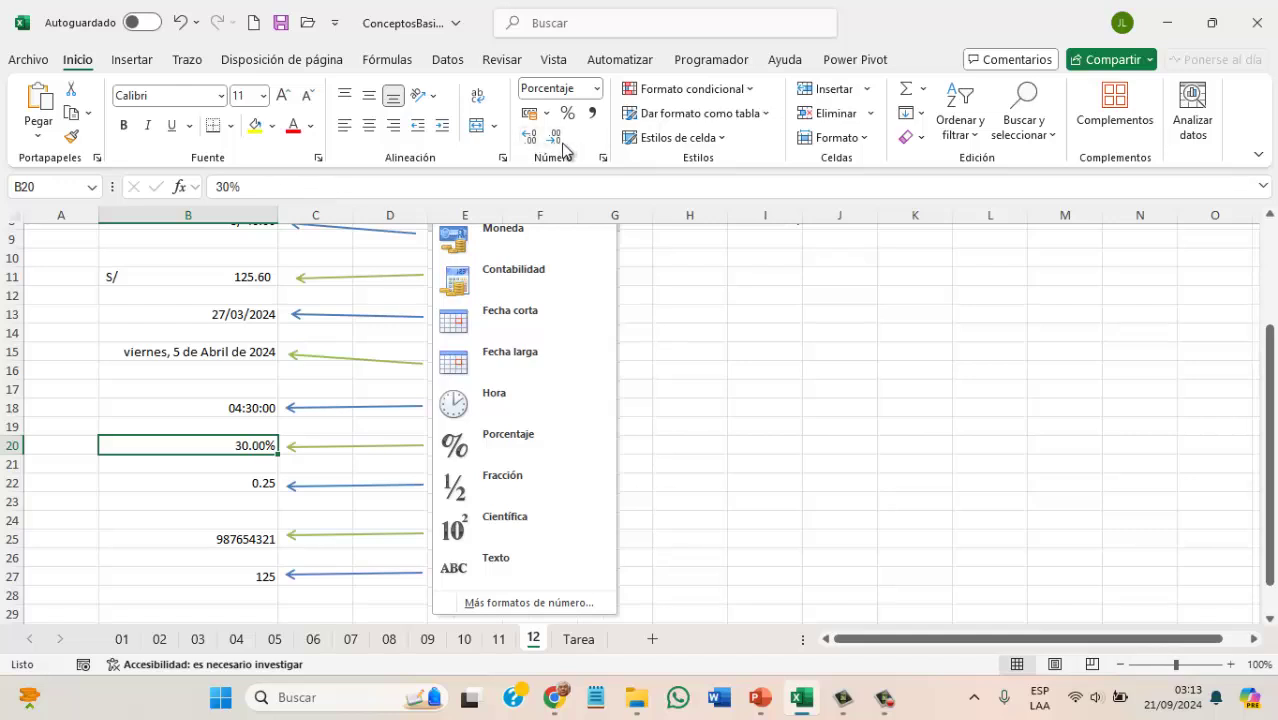
left_click(555, 139)
left_click(555, 139)
Format the decimal value in cell B22 as a fraction (Fracción).
left_click(249, 480)
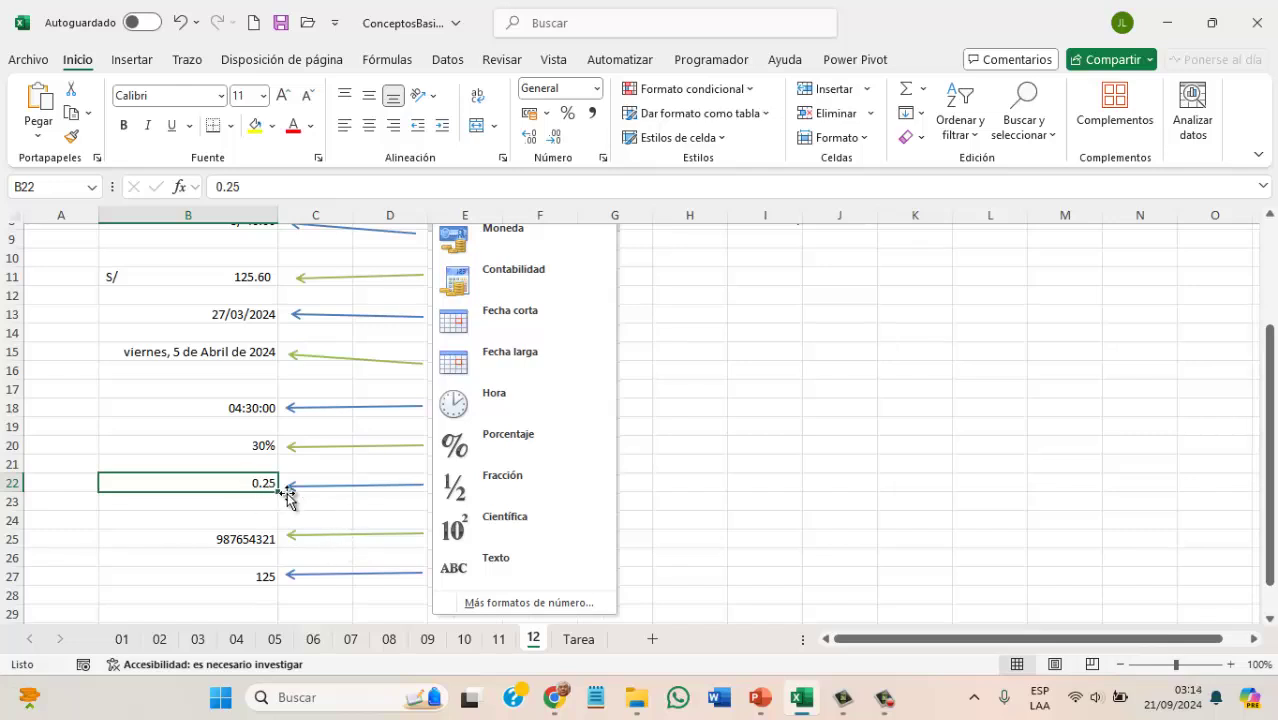
left_click(598, 95)
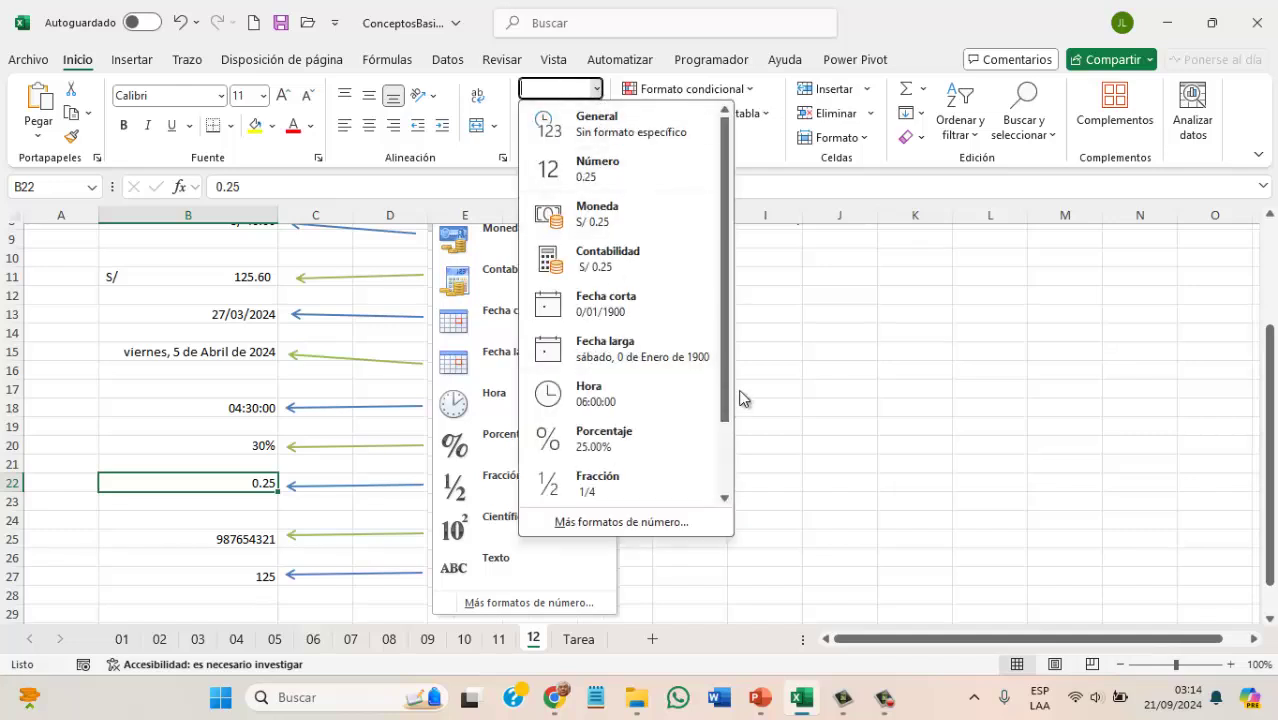
left_click_drag(725, 396, 722, 451)
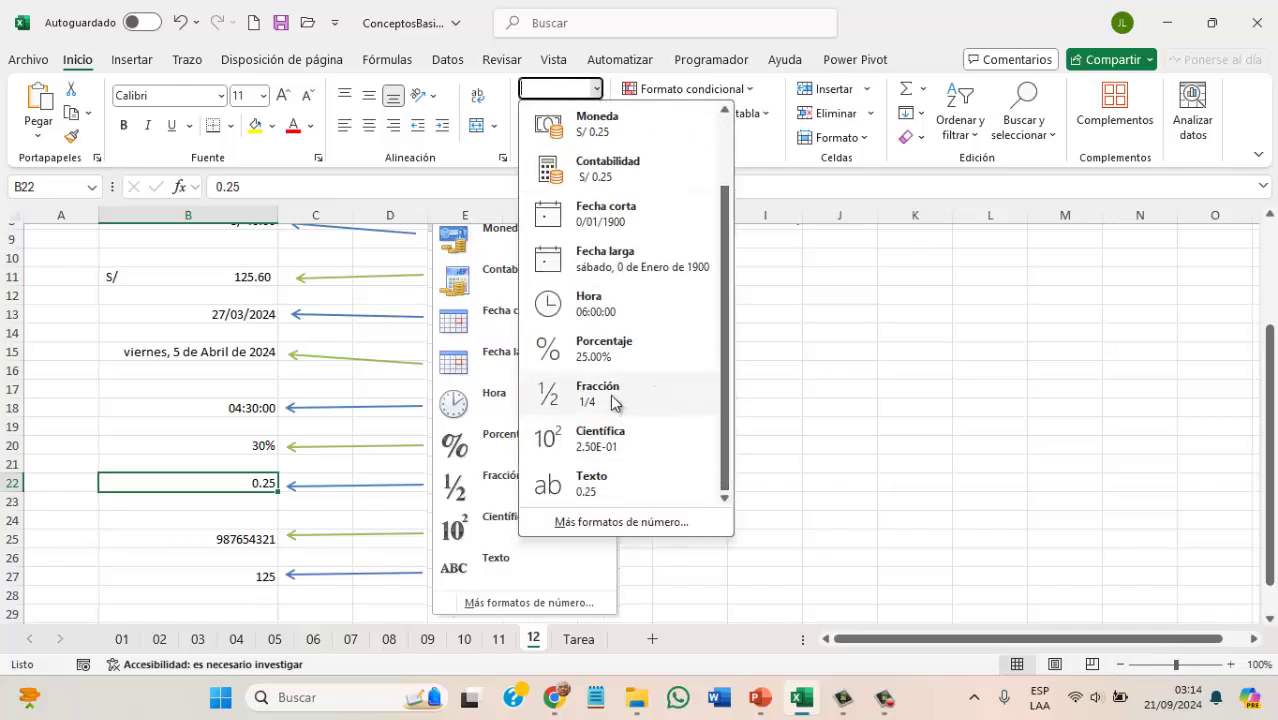
left_click(611, 398)
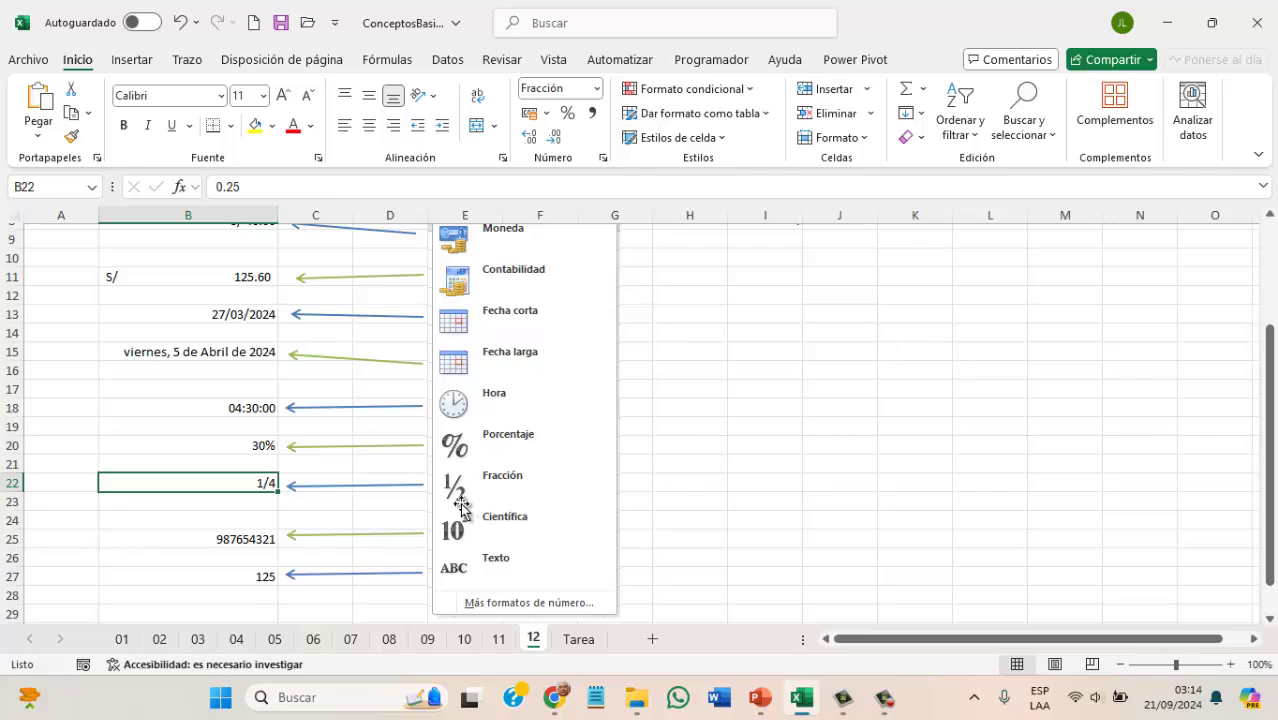
Format the large number in cell B25 in scientific notation (Científica).
left_click(253, 539)
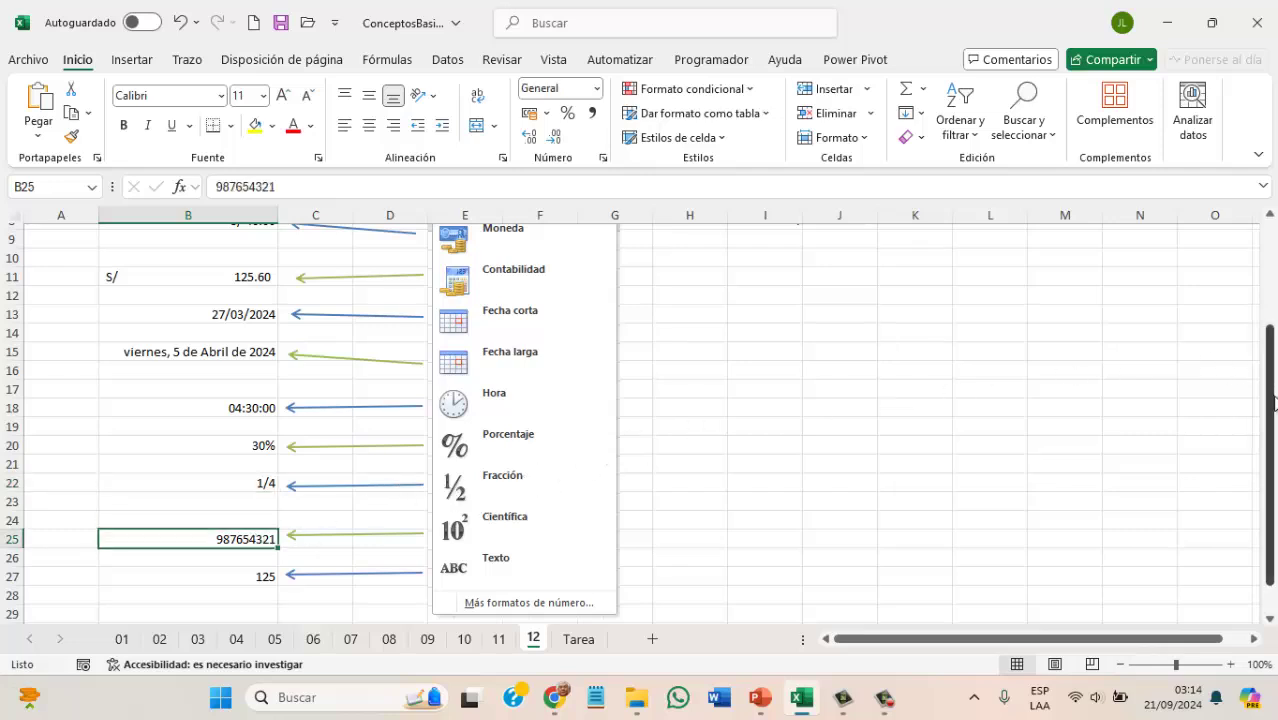
left_click_drag(1273, 404, 1270, 428)
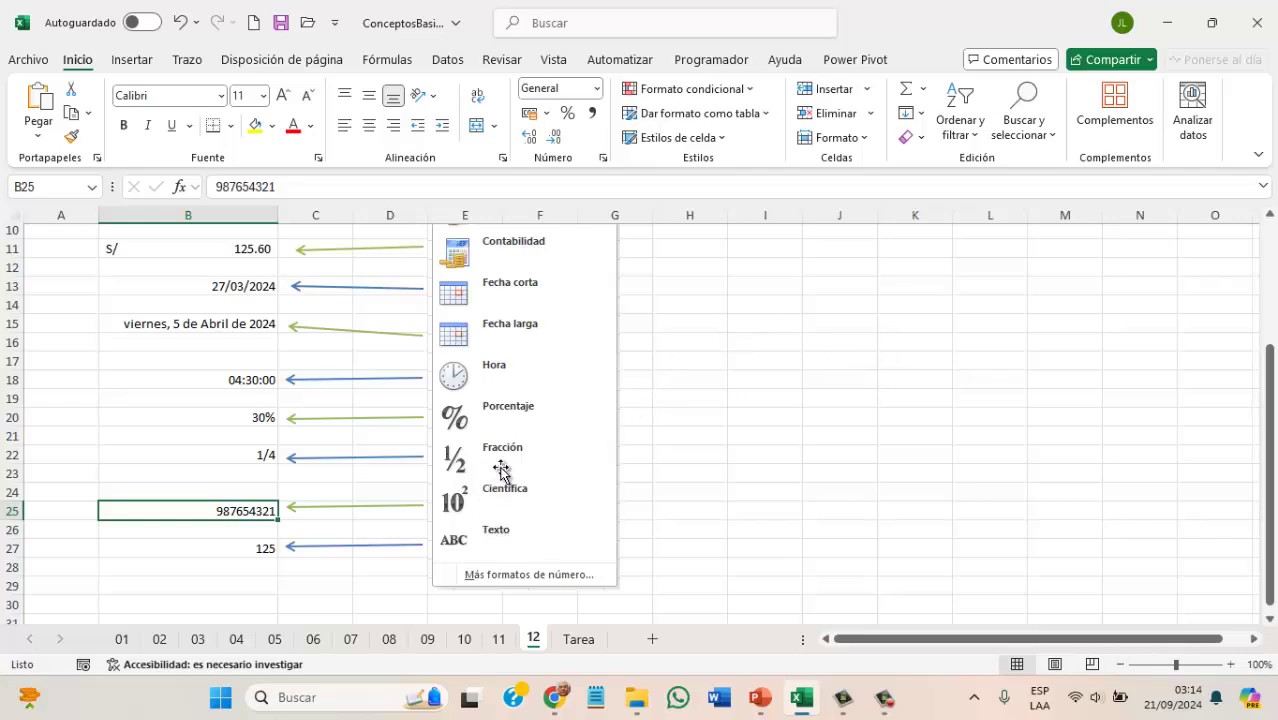
left_click(597, 92)
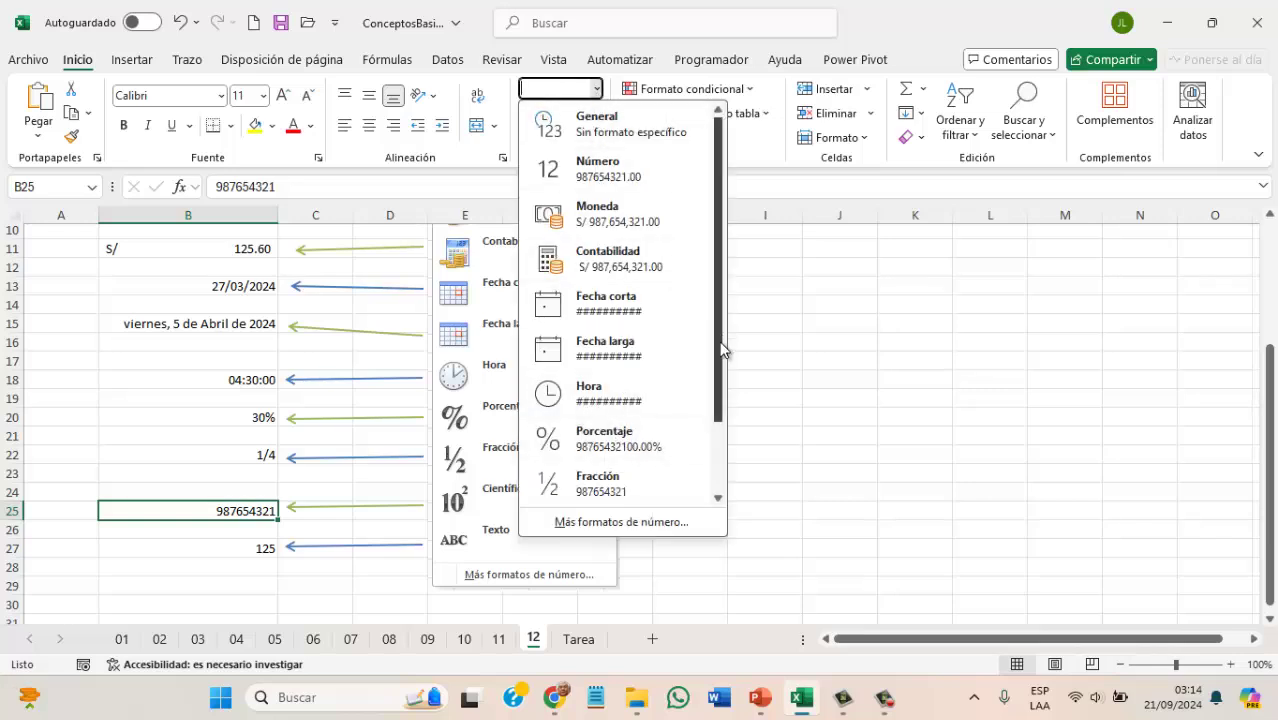
left_click_drag(722, 349, 716, 408)
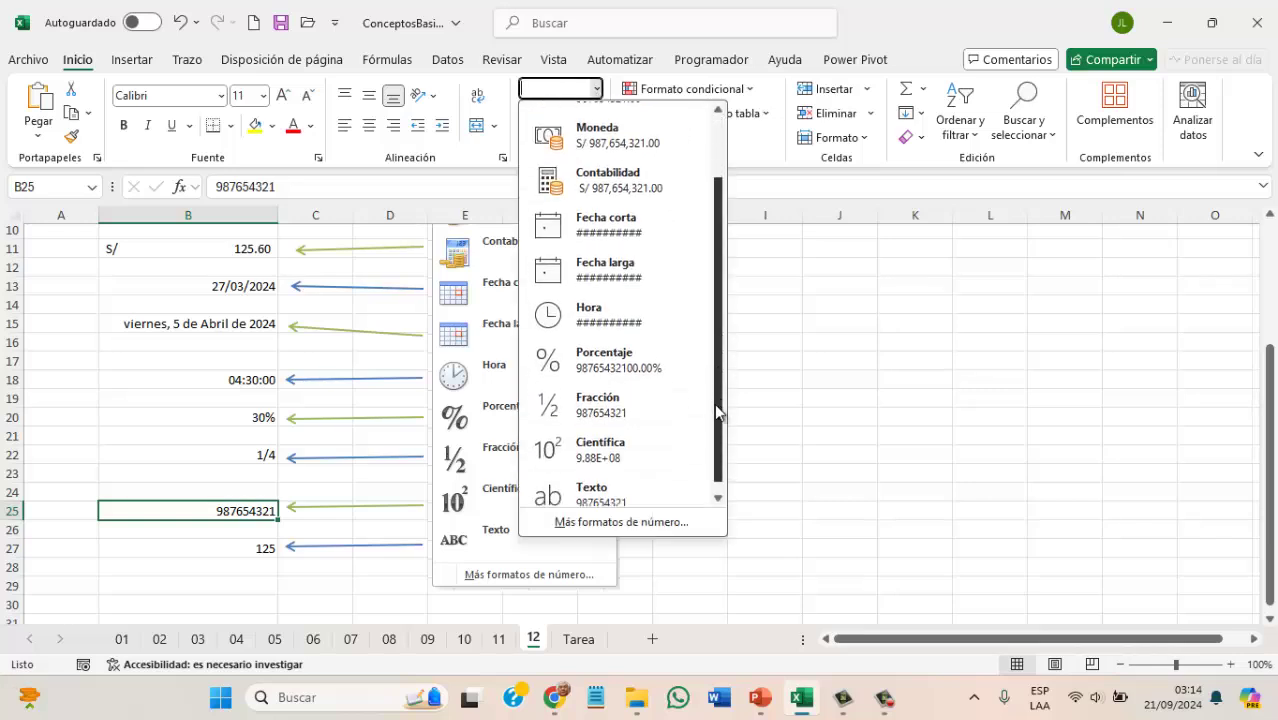
left_click(606, 443)
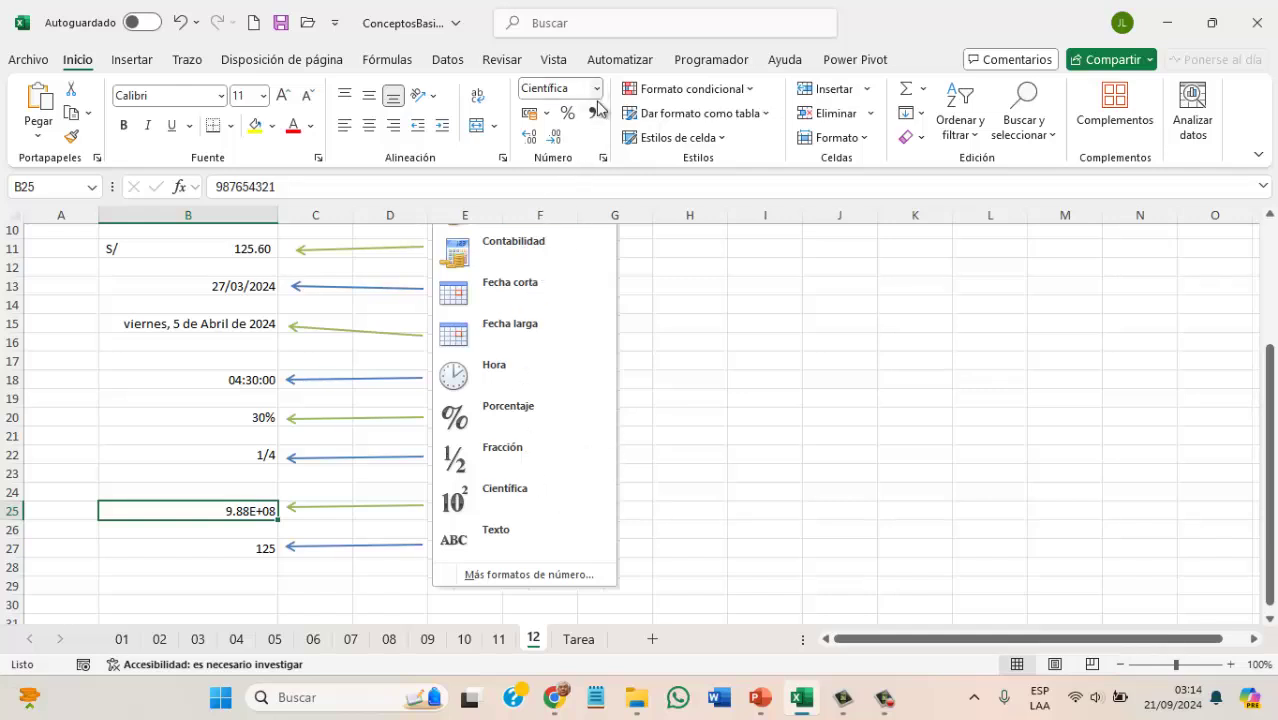
Format the value 125 in cell B27 as text (Texto).
left_click(264, 545)
type("125")
key("ctrl+Return")
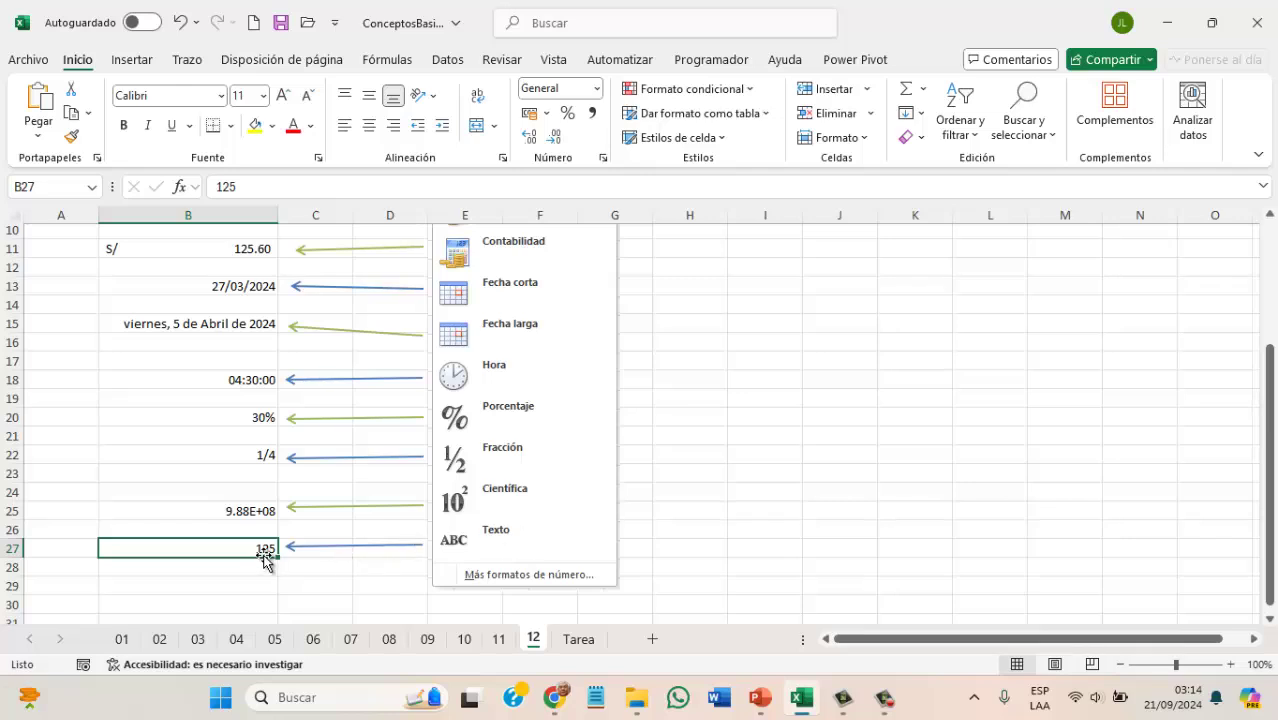
left_click(598, 92)
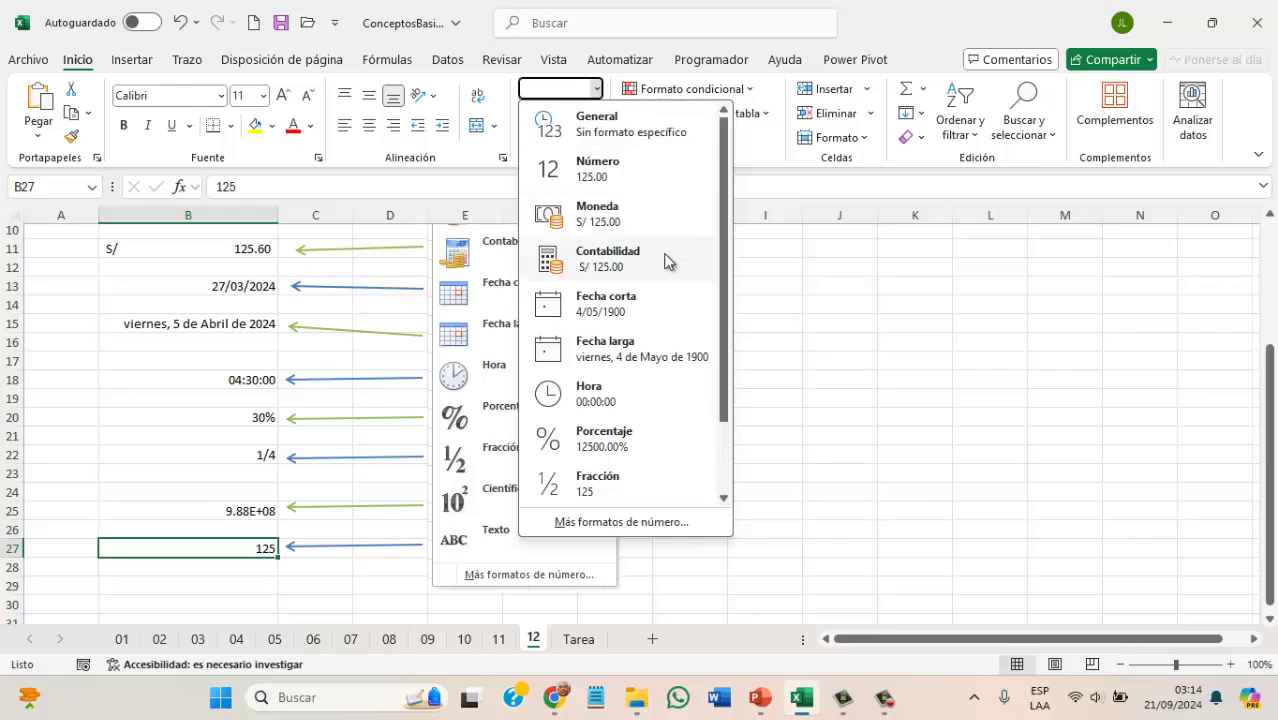
left_click_drag(727, 335, 736, 448)
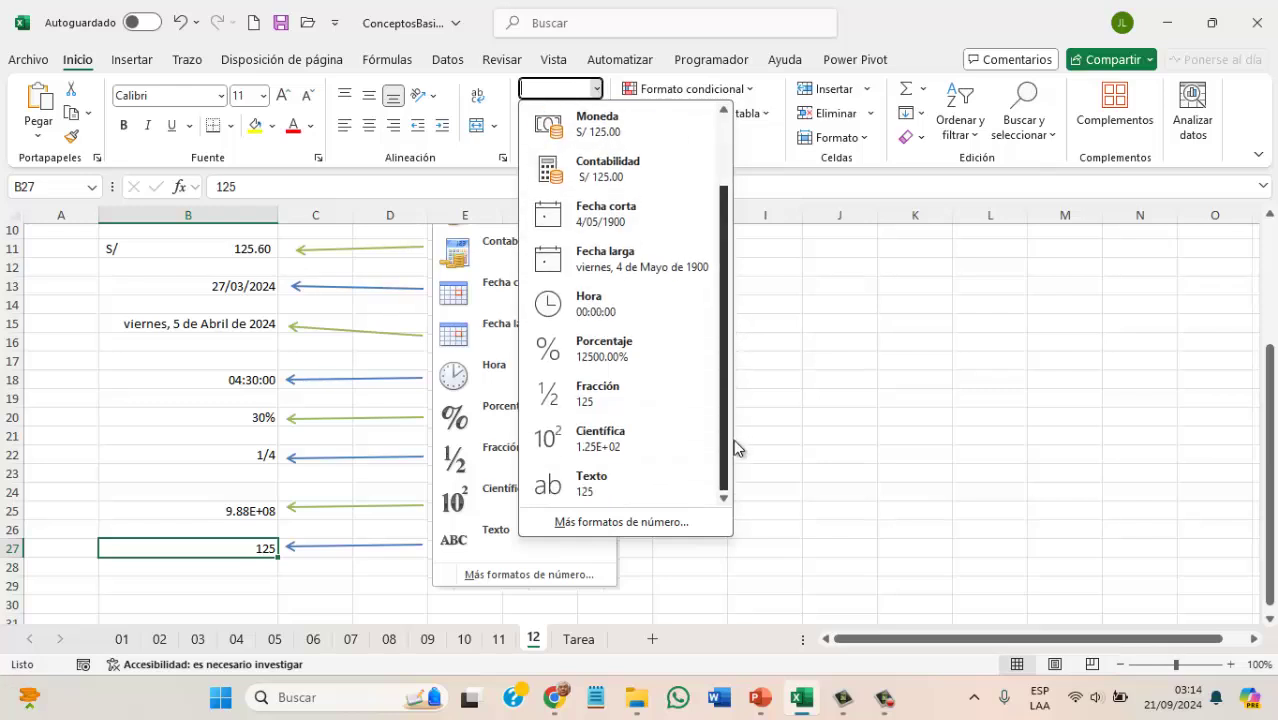
left_click(600, 484)
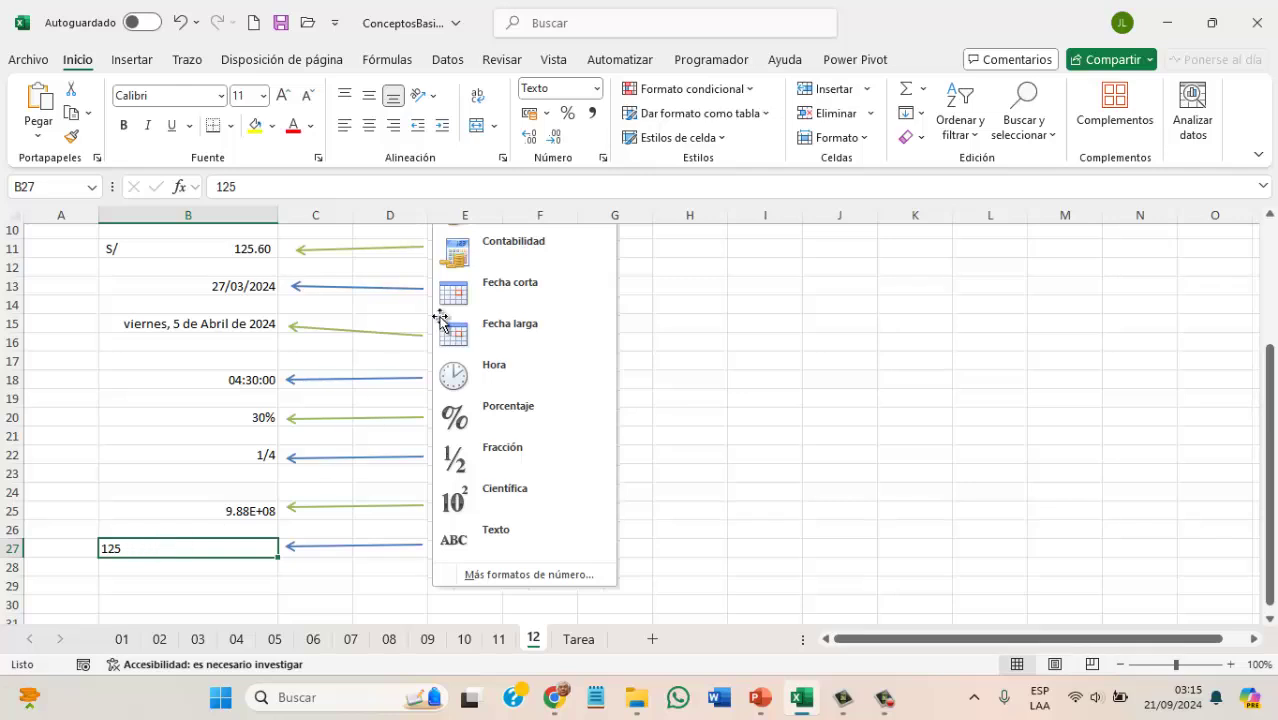
Switch cell B27 to the Número format for comparison and return it to General.
left_click(599, 90)
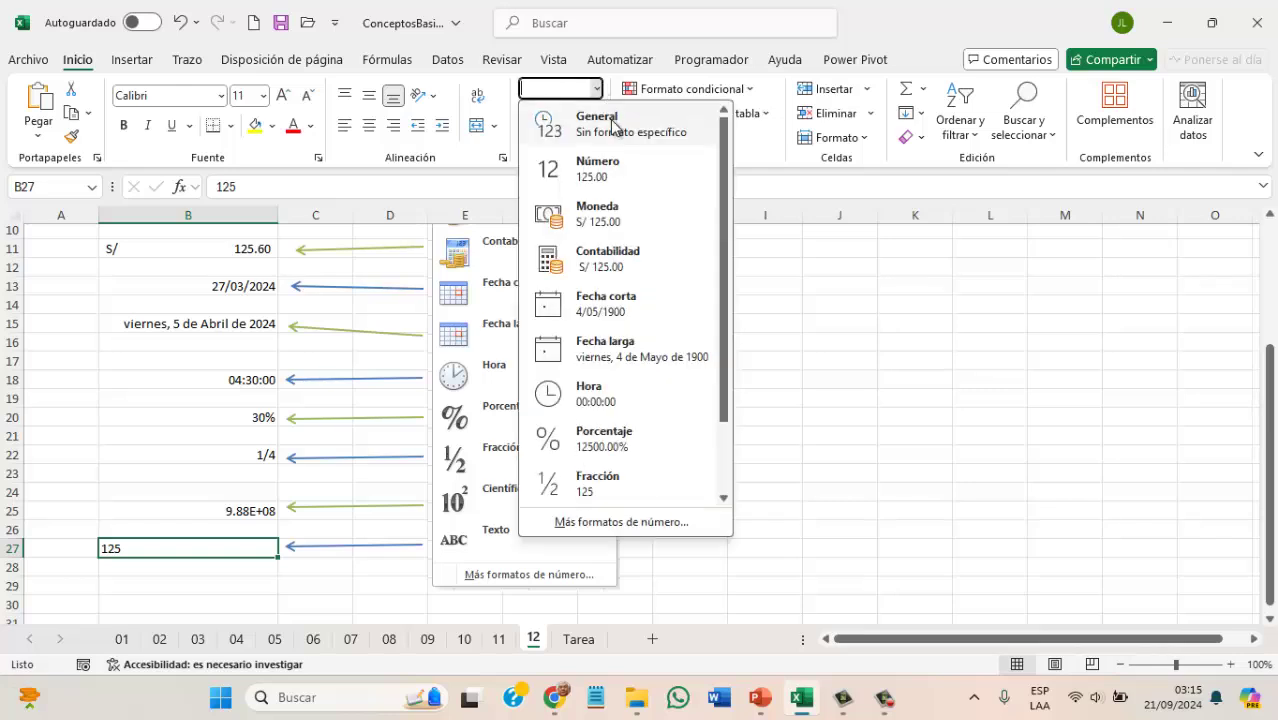
left_click(608, 161)
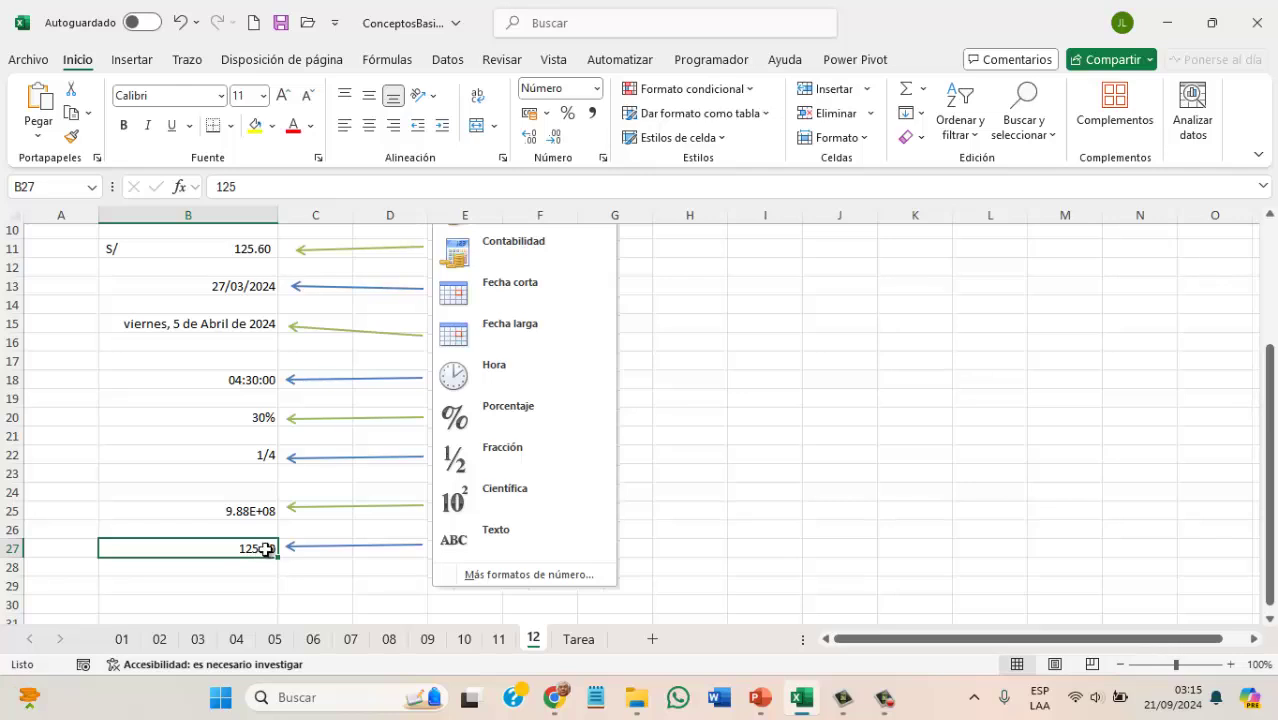
left_click(601, 94)
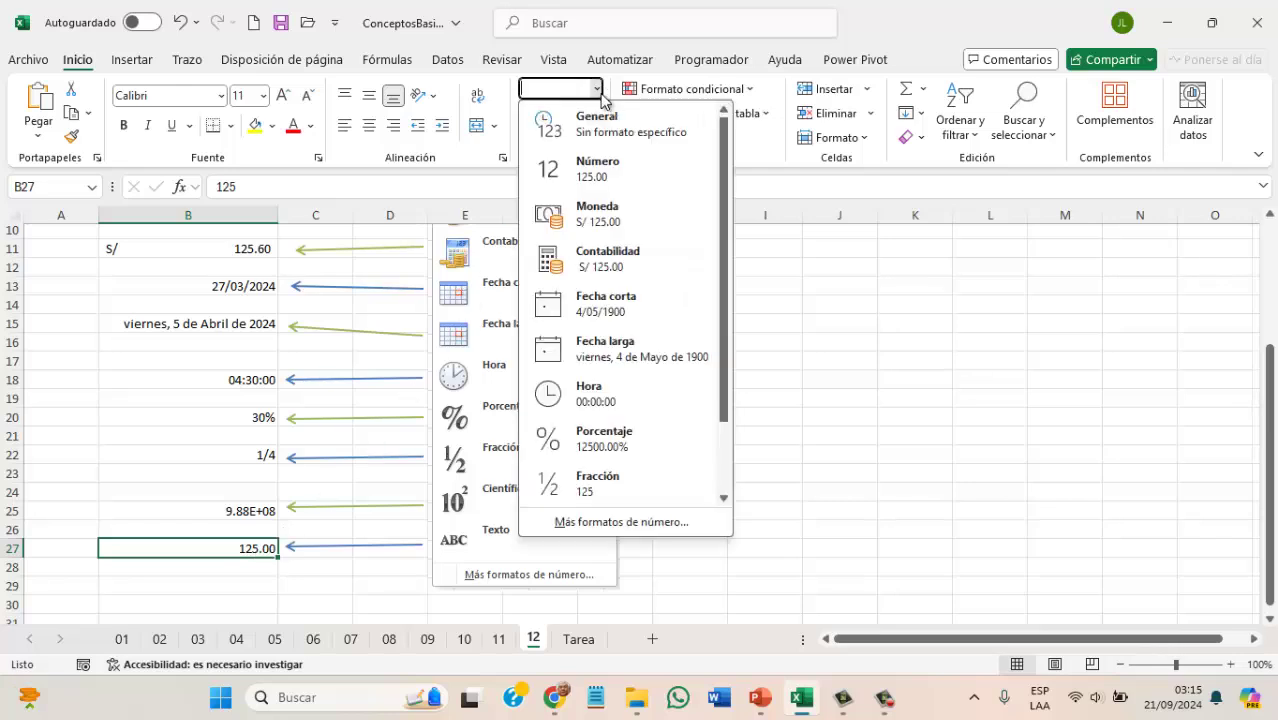
left_click(565, 126)
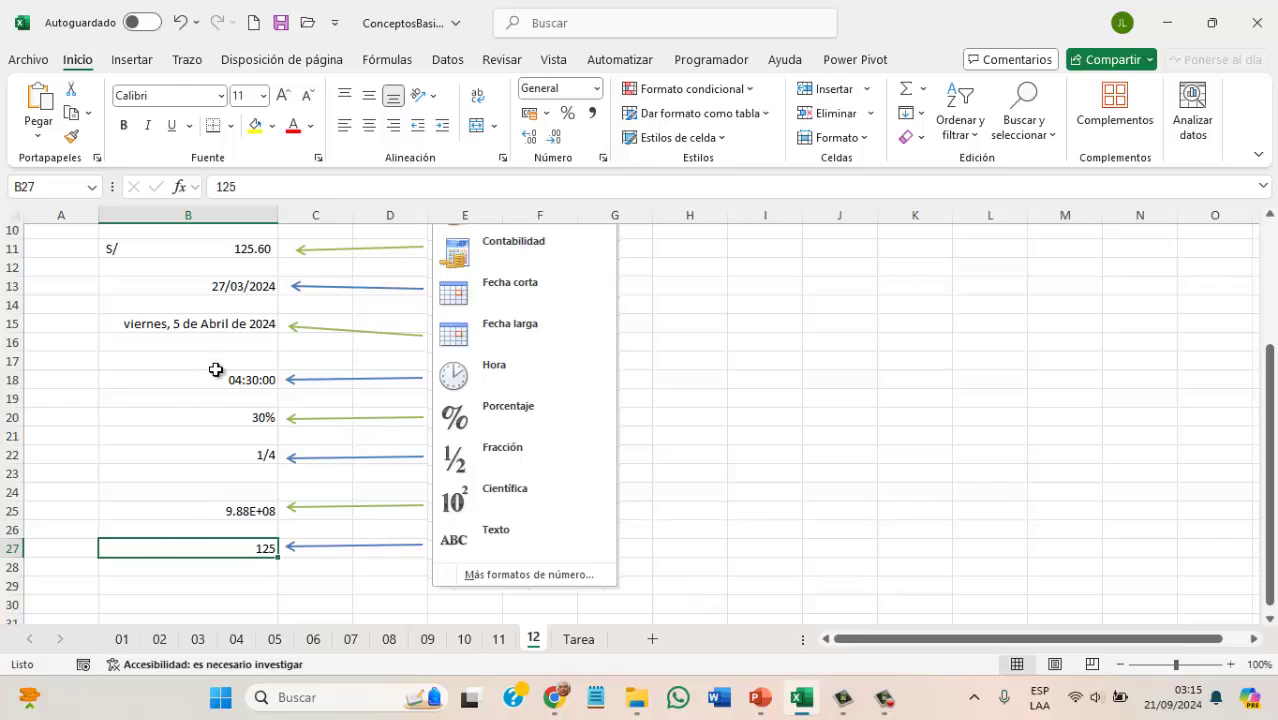
Enter 2.5 with a decimal point in cell I15 and 2,5 with a comma in cell I16.
left_click_drag(1272, 410, 1267, 322)
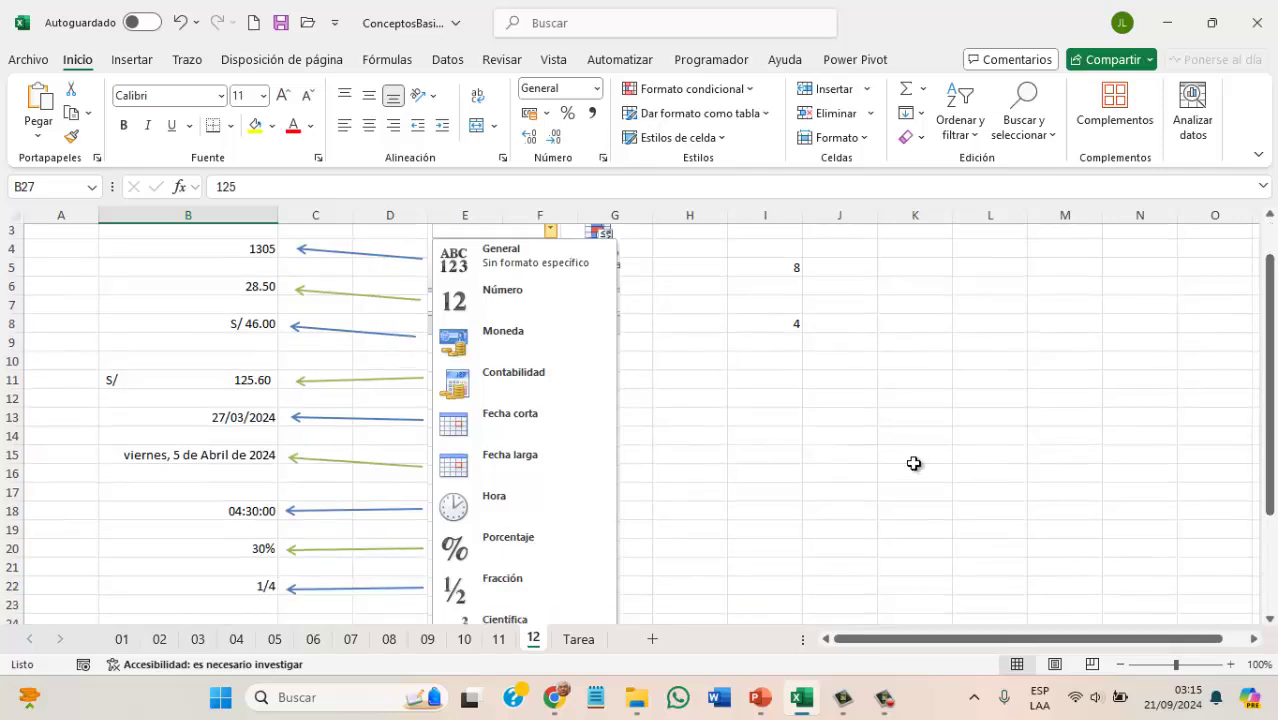
left_click(787, 452)
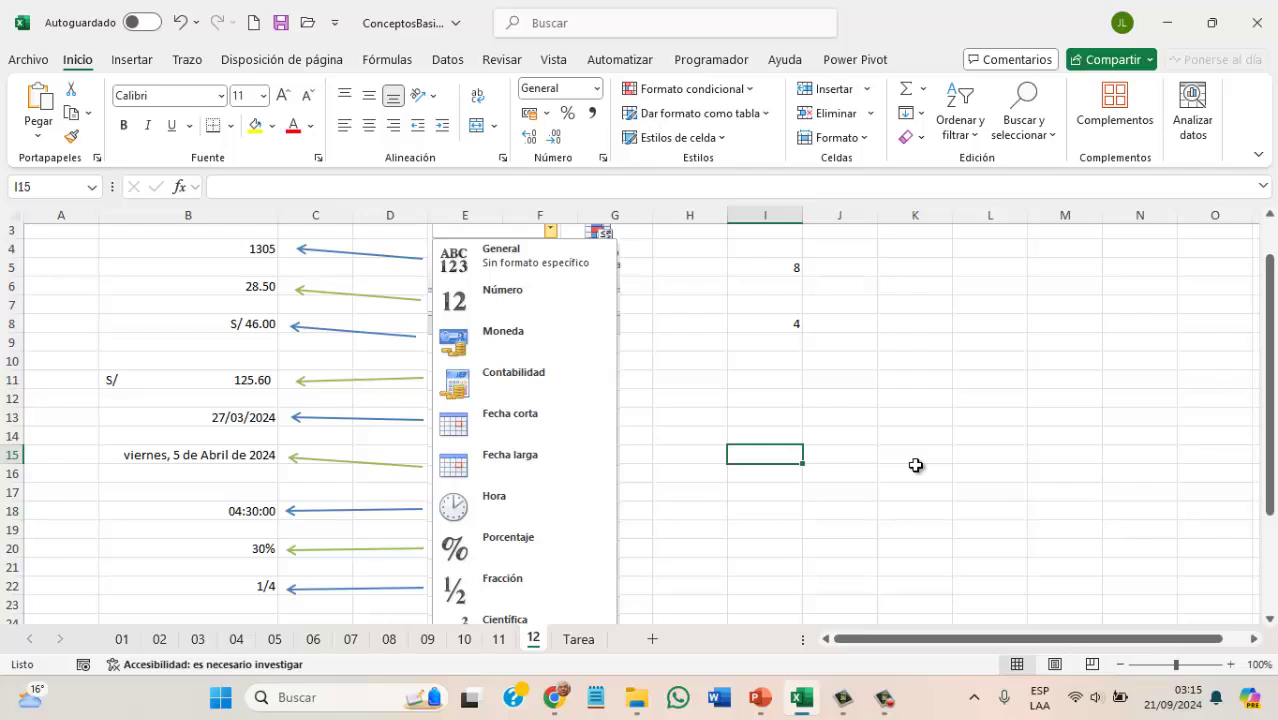
type("2.5")
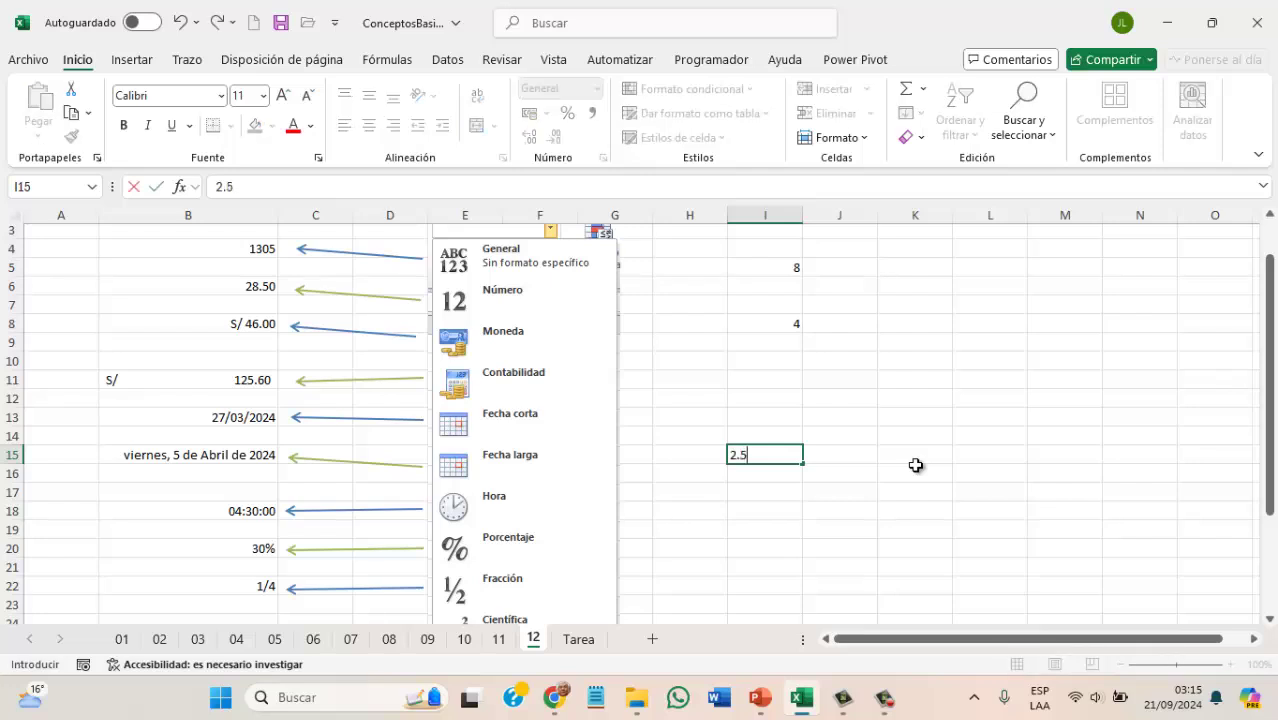
key("Return")
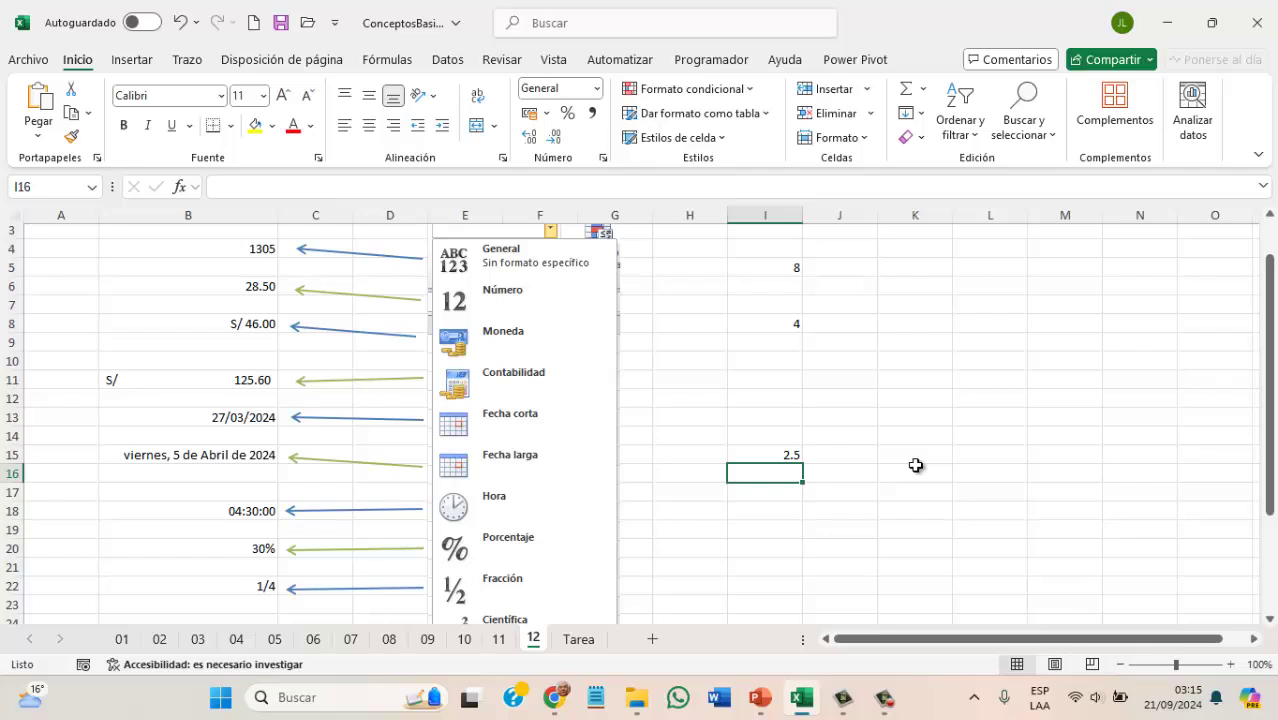
type("2,5")
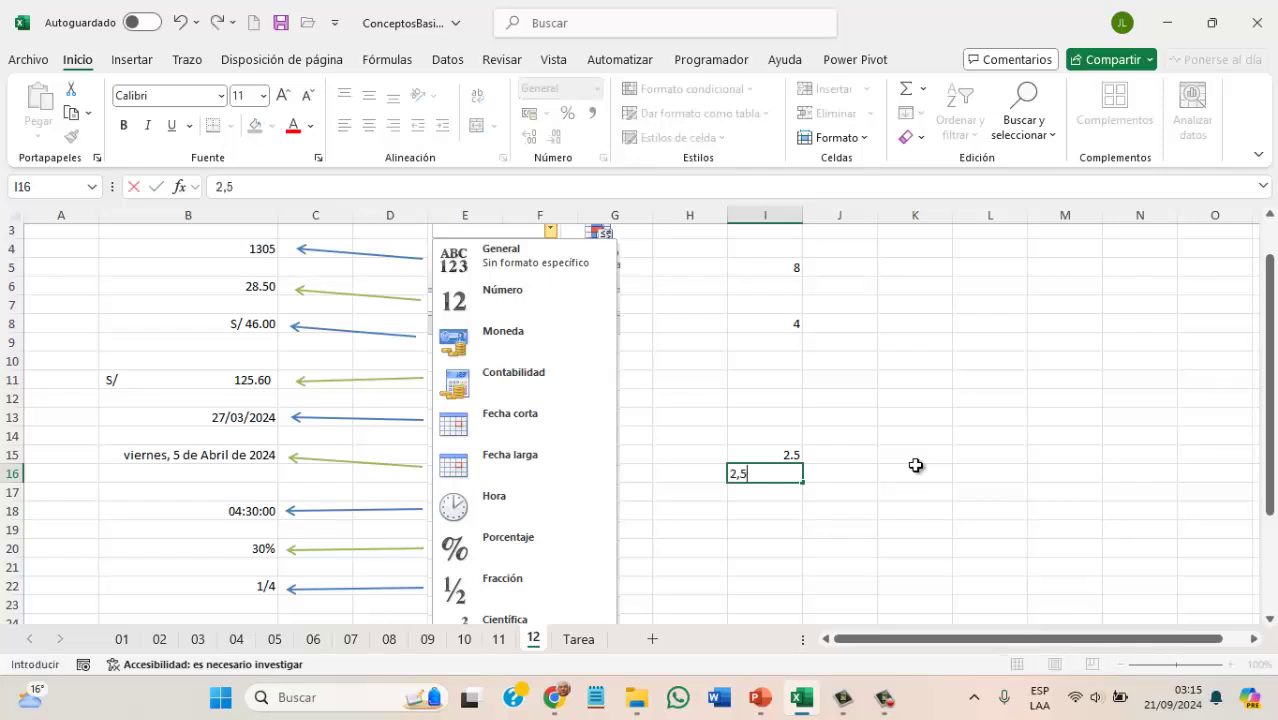
key("Return")
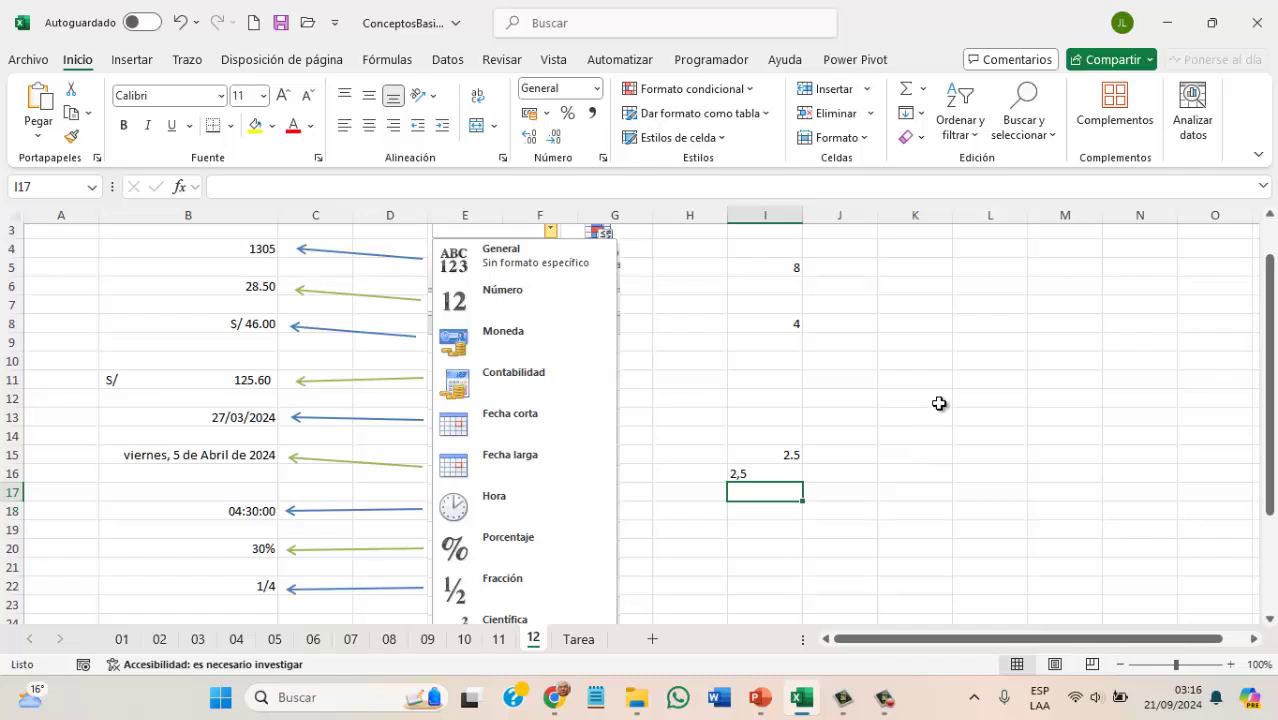
Compare how the entries with a point in I15 and a comma in I16 are aligned.
left_click(780, 455)
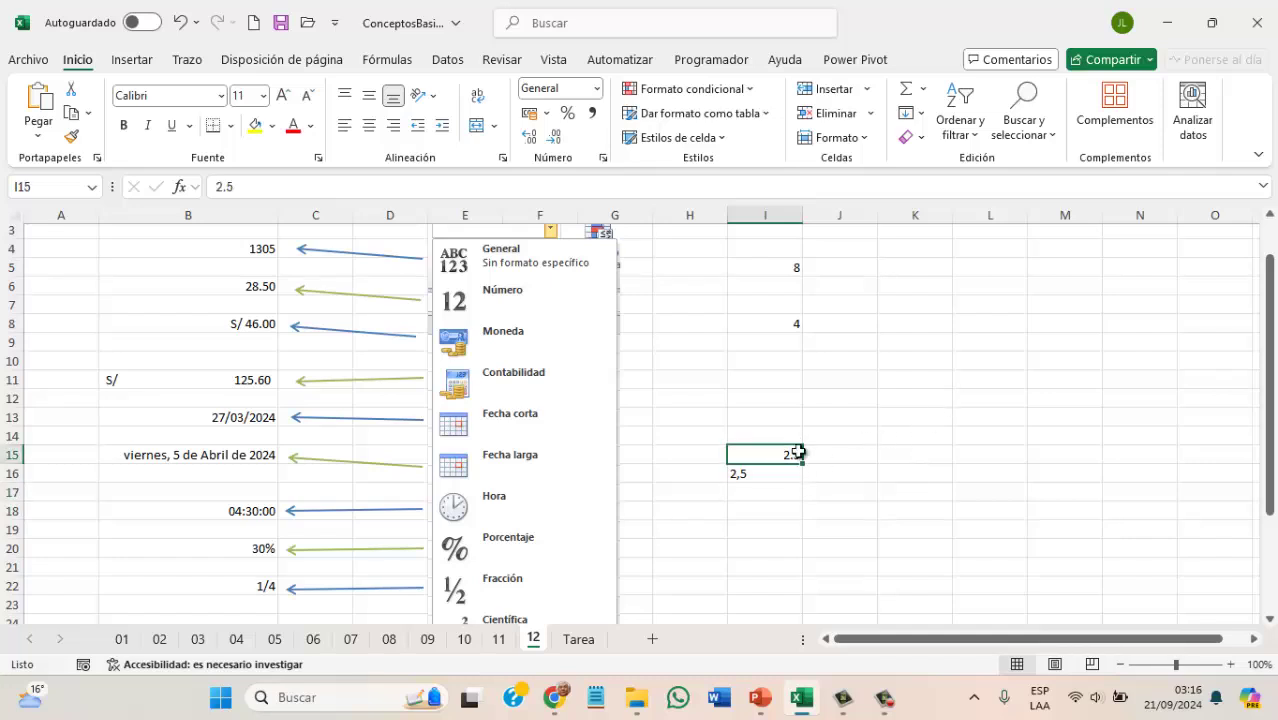
left_click(777, 472)
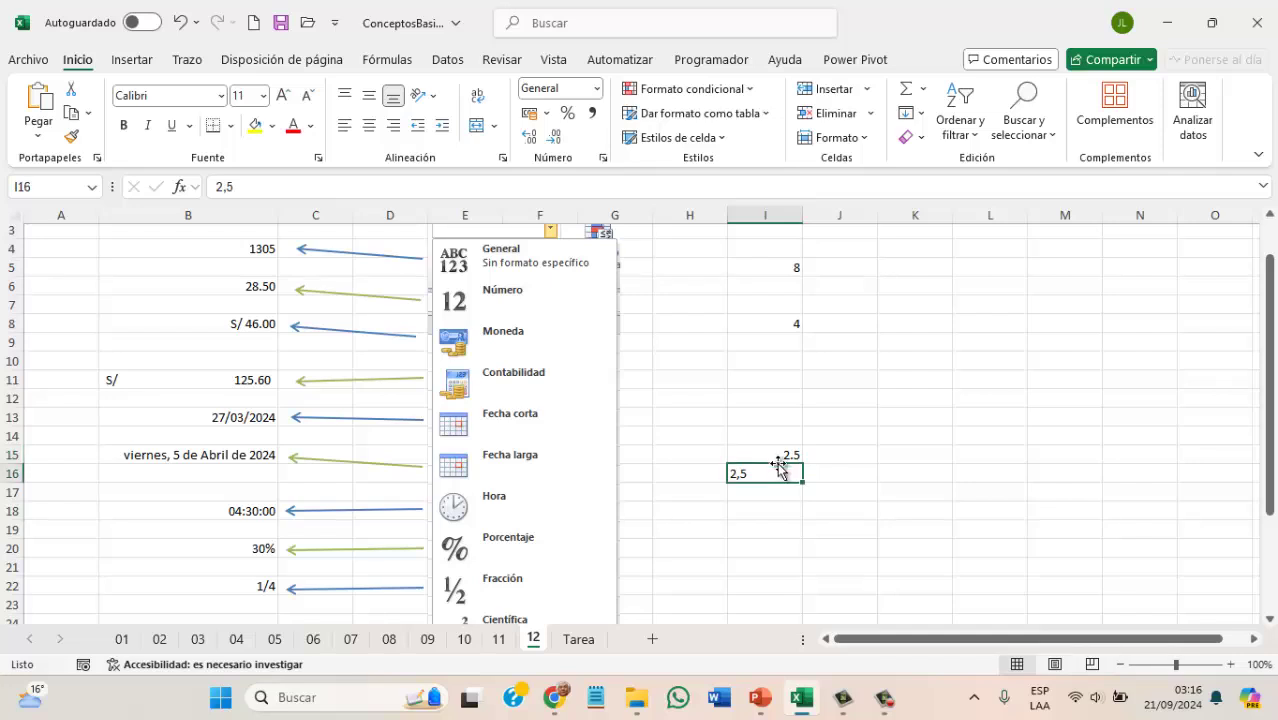
left_click(770, 452)
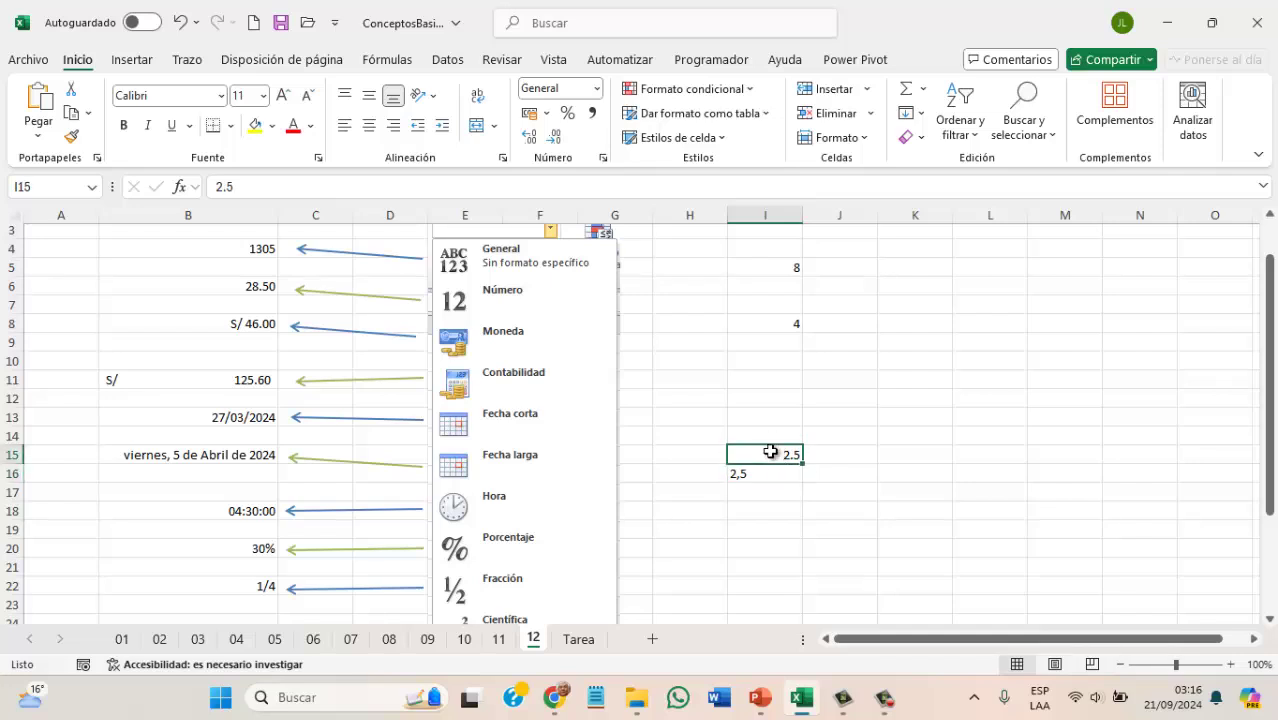
Enter 8 in cell J15 and 5 in cell J16 as multipliers beside the point and comma entries.
left_click(772, 471)
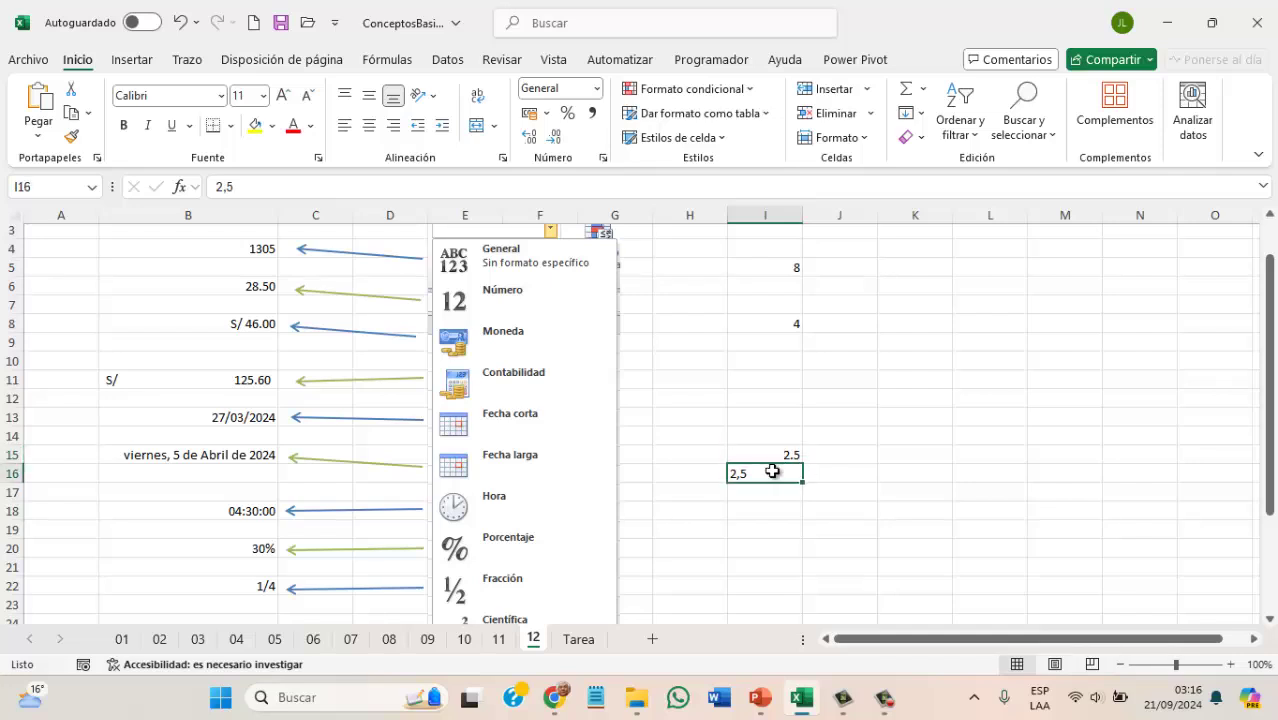
left_click(836, 456)
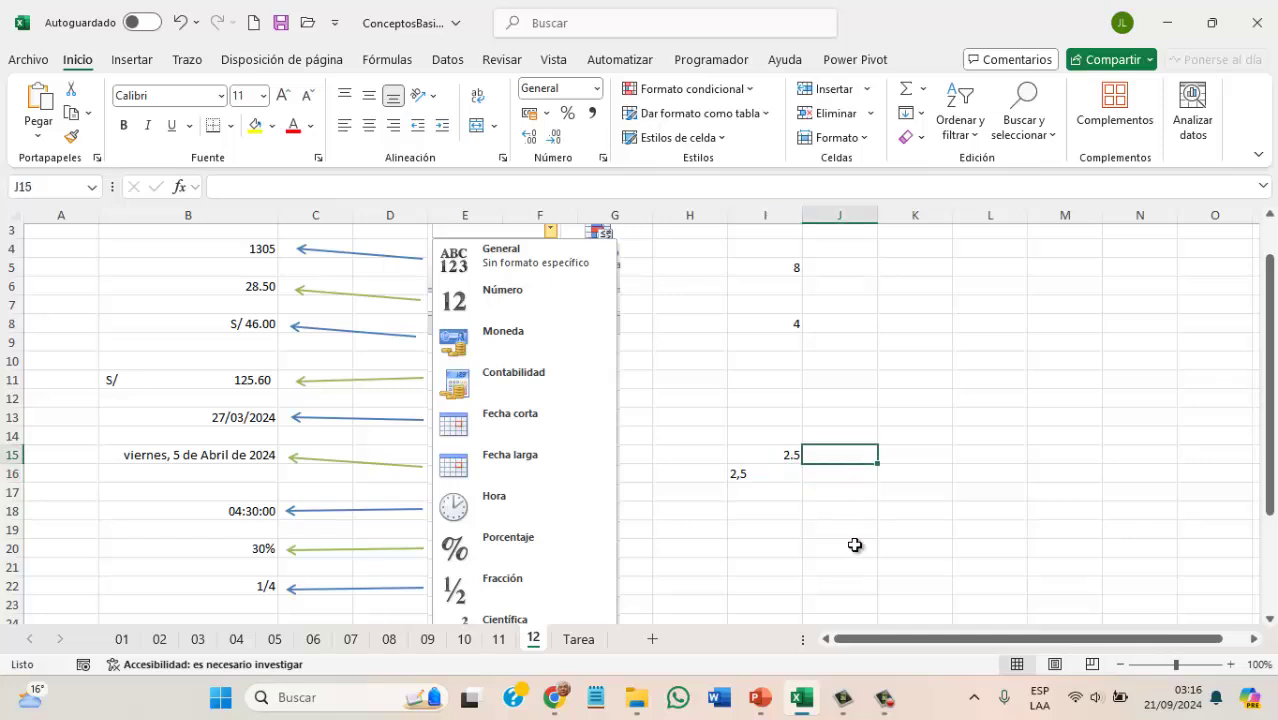
type("8")
key("Return")
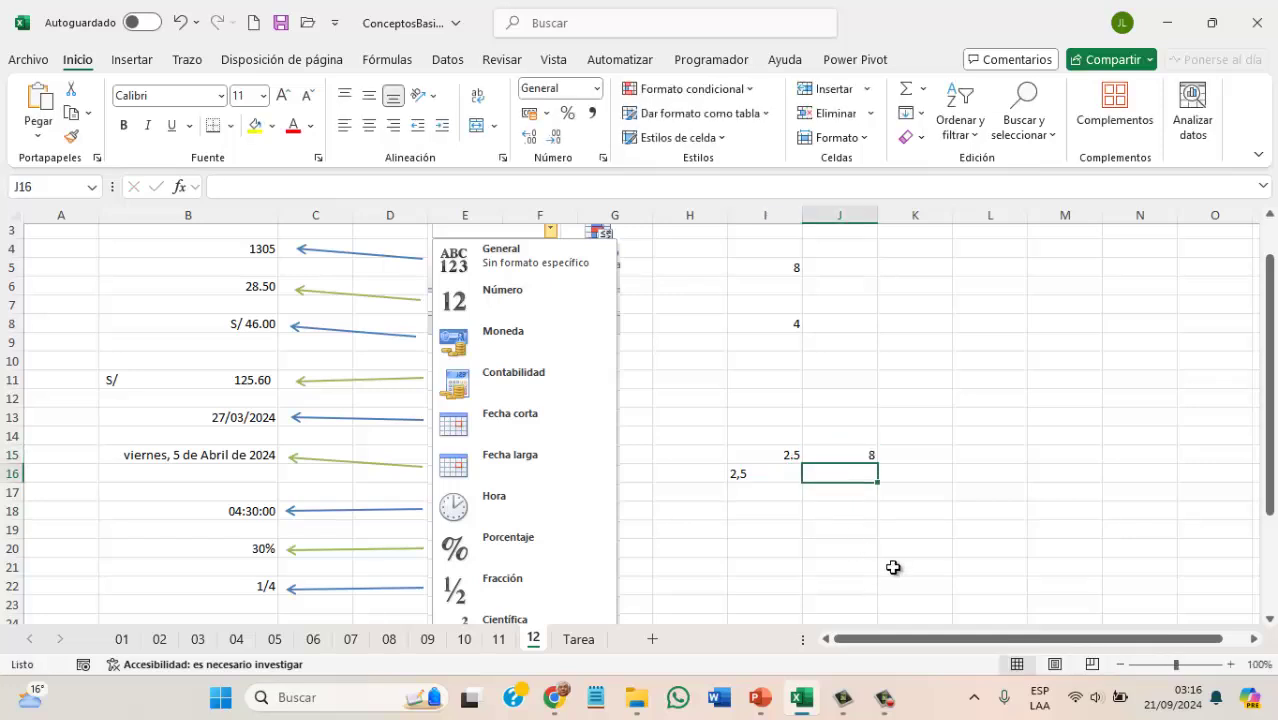
type("5")
key("Return")
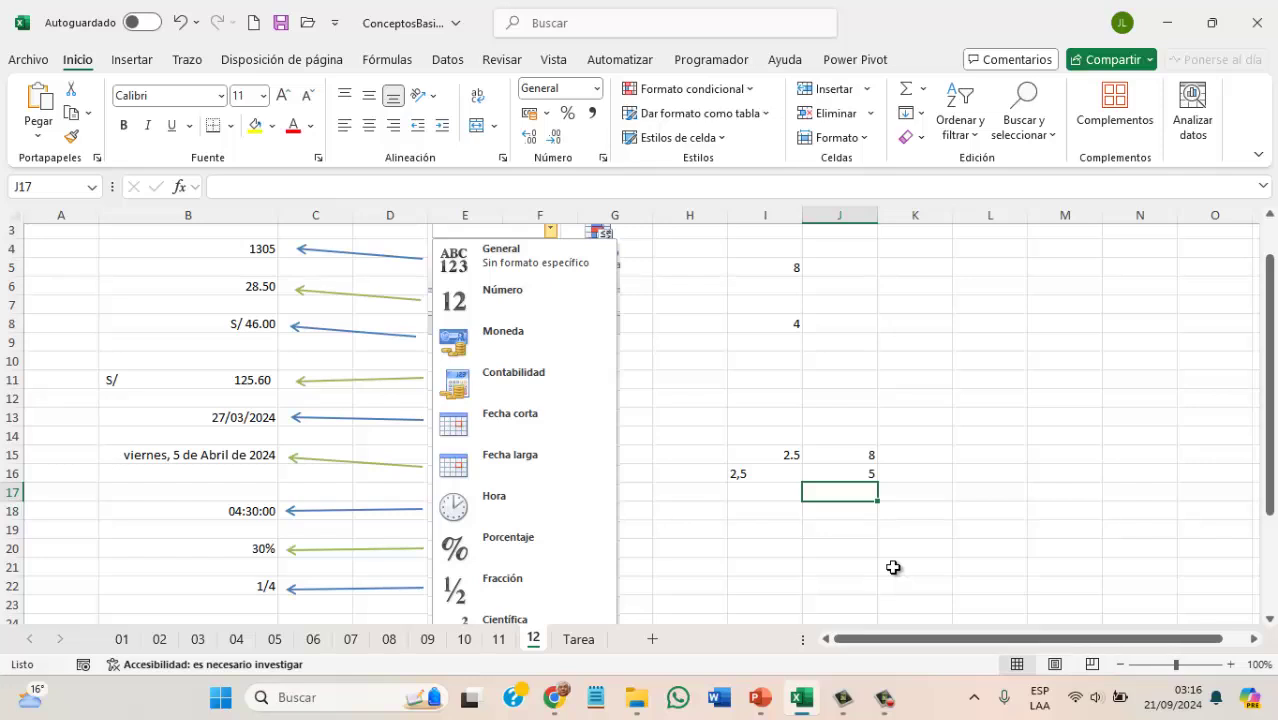
Multiply I15 by J15 in cell K15 with the formula =I15*J15 and review its operands.
key("Up")
key("Up")
key("Right")
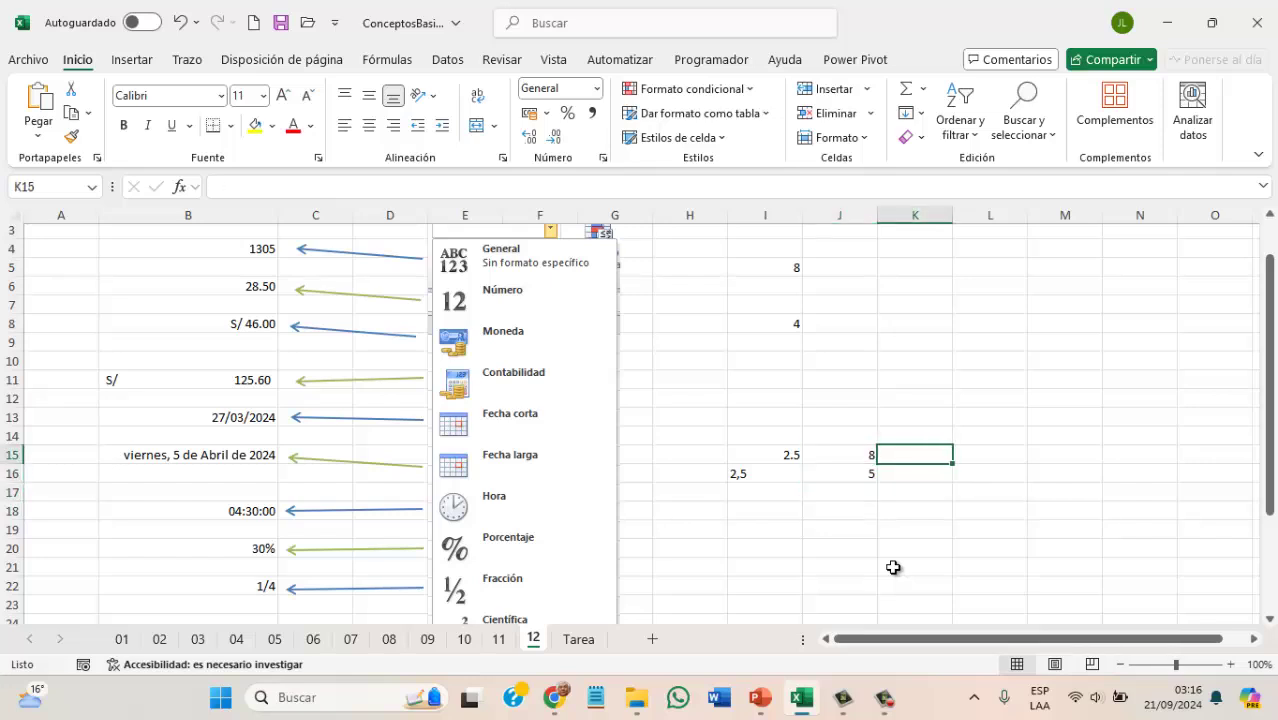
type("=")
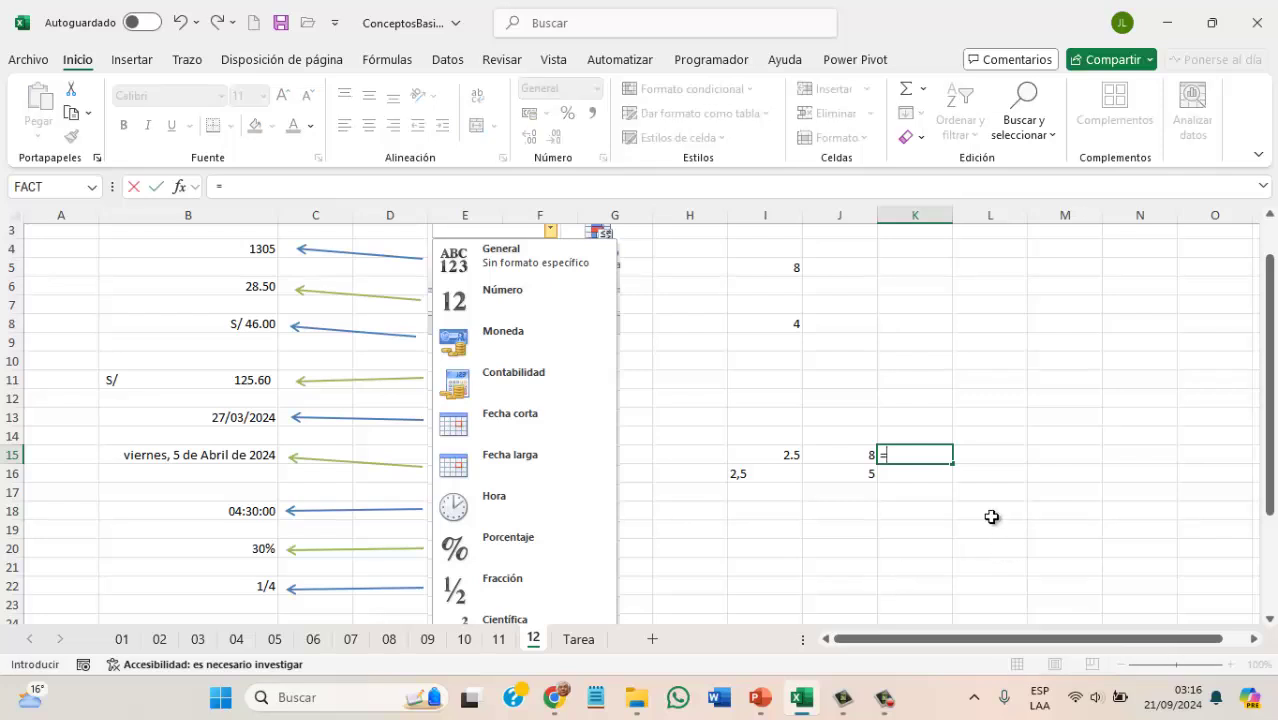
left_click(771, 453)
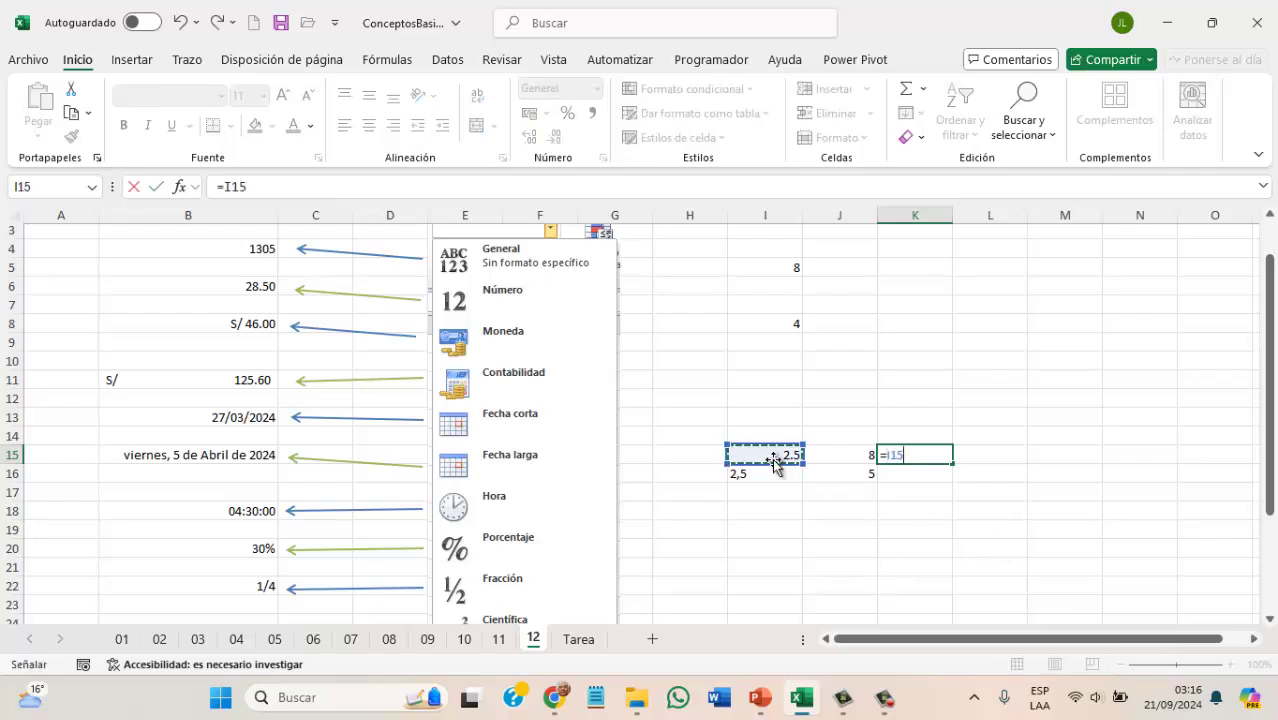
type("*")
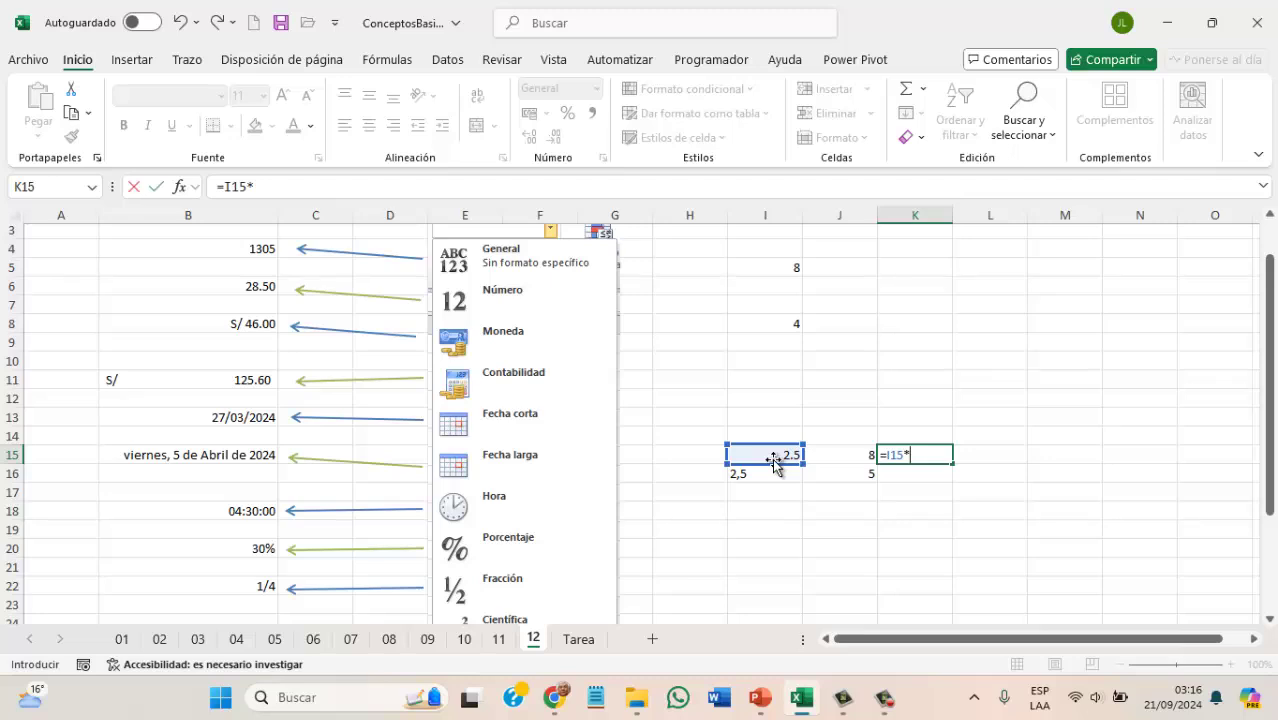
left_click(839, 458)
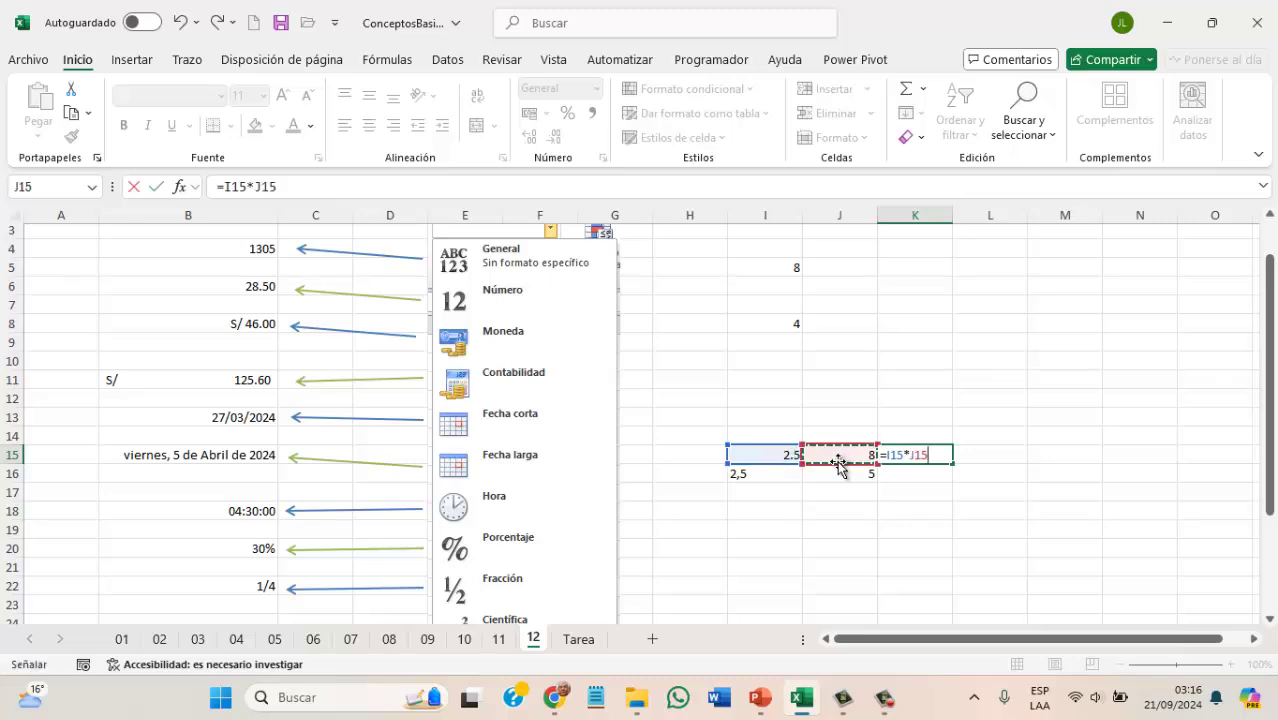
key("Return")
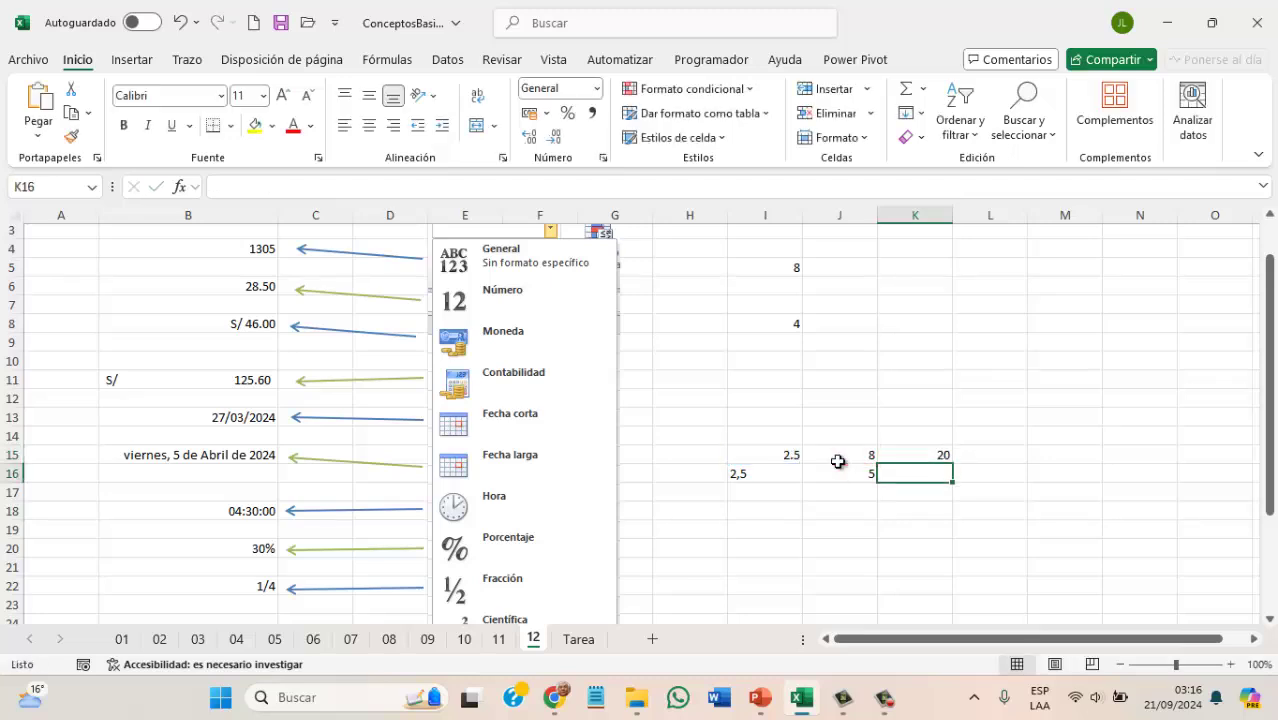
left_click(784, 457)
left_click(830, 457)
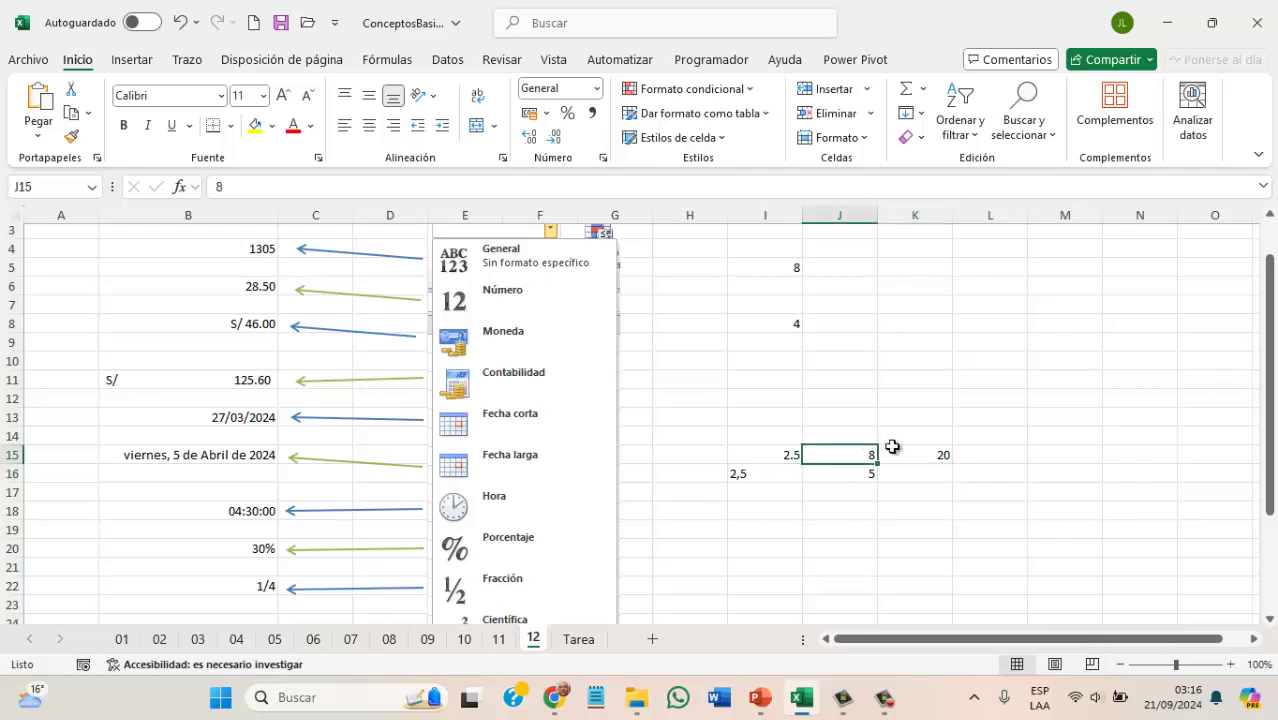
left_click(906, 450)
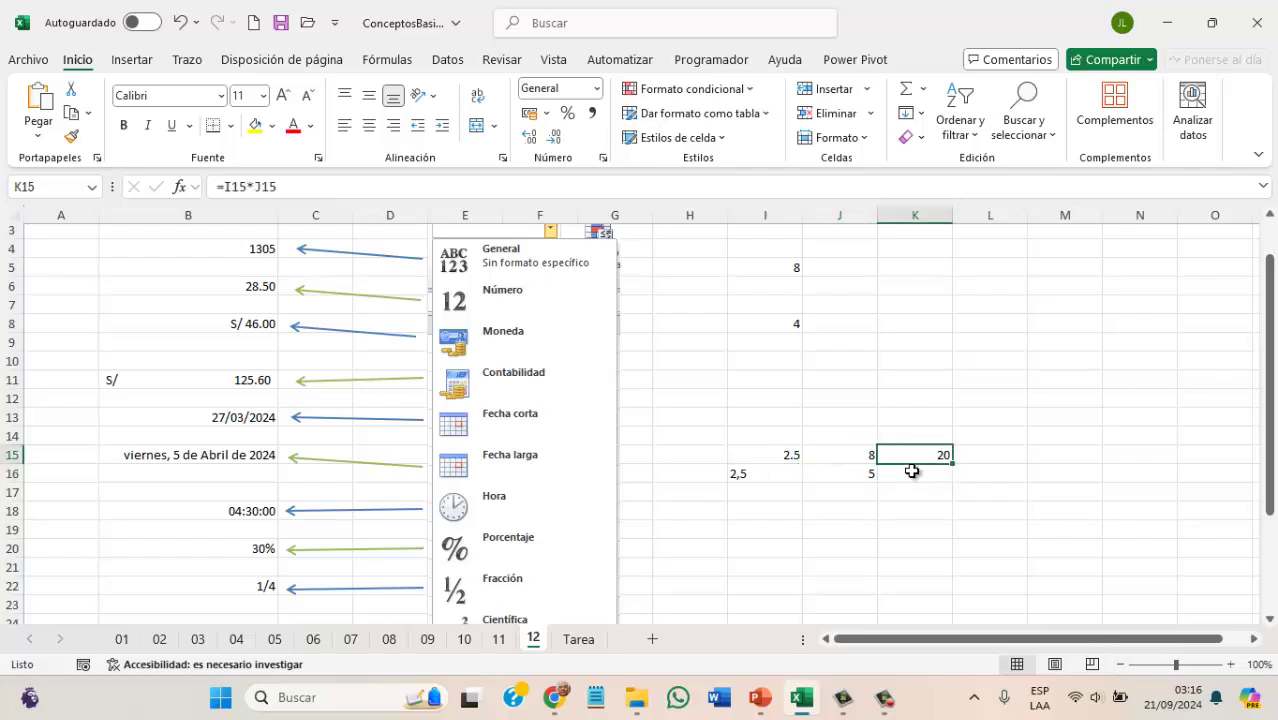
Multiply I16 by J16 in cell K16 with the formula =I16*J16 and compare the entries in I15 and I16.
left_click(912, 471)
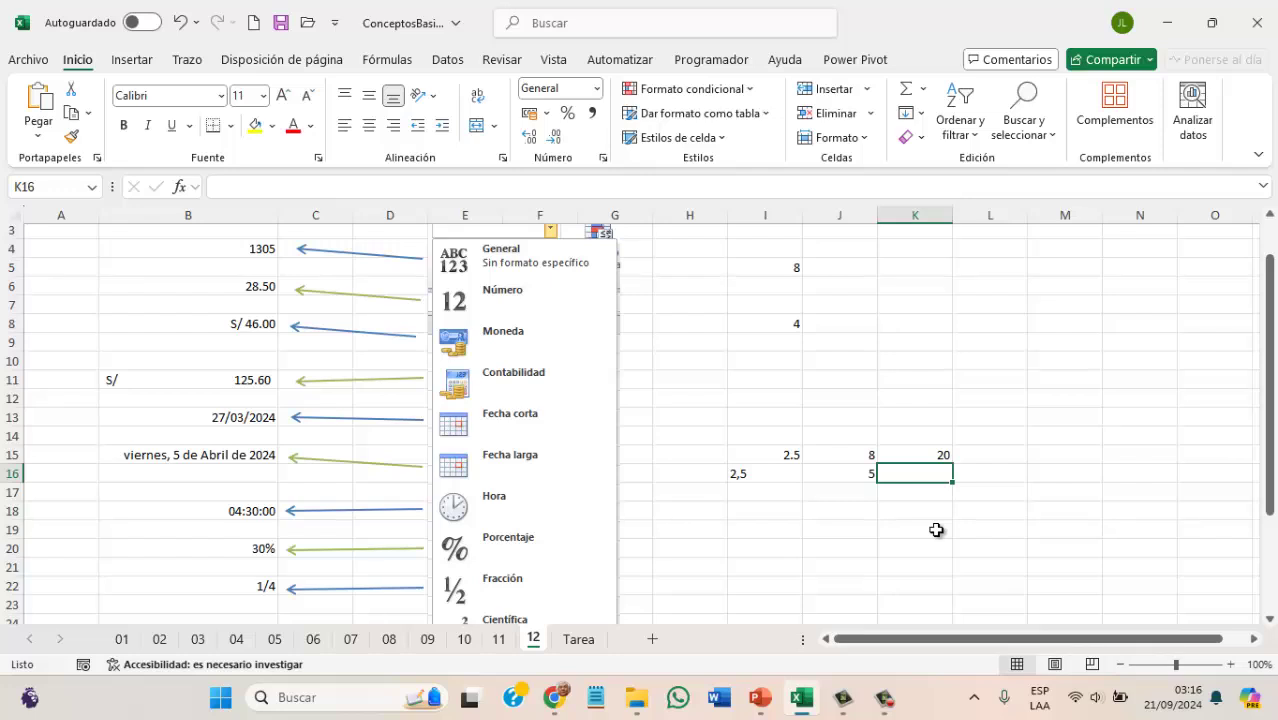
type("=")
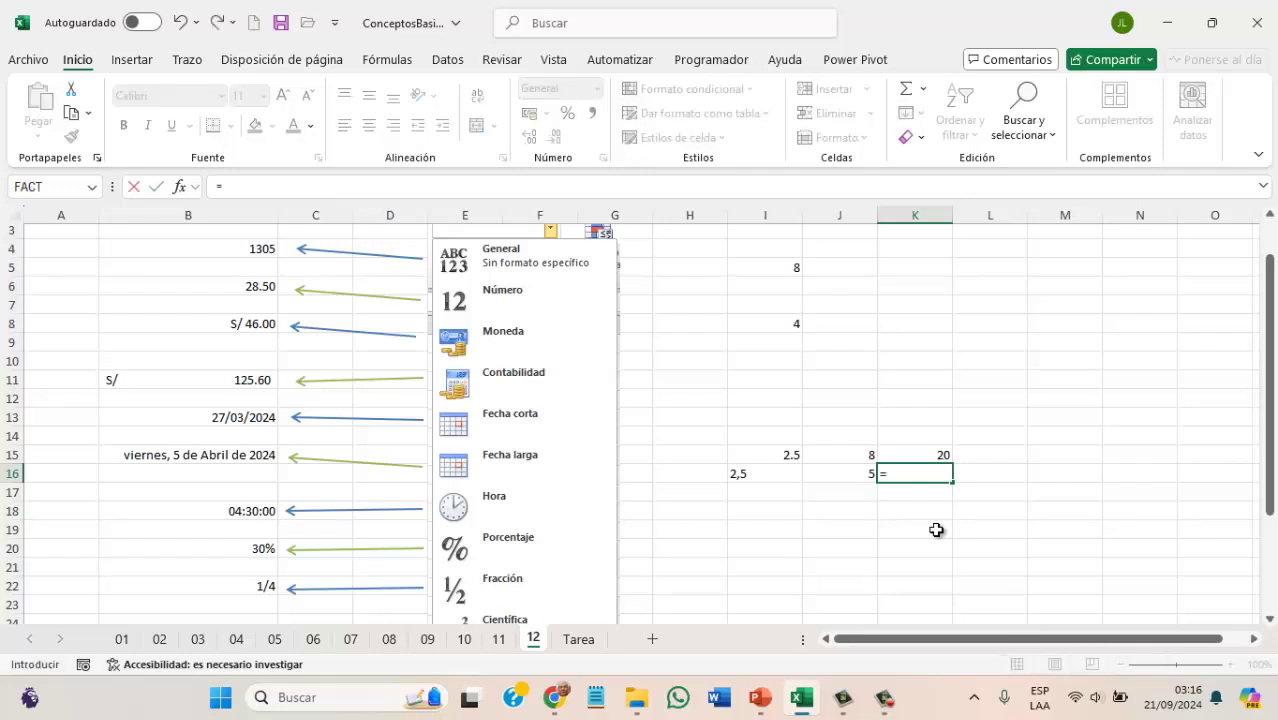
left_click(782, 476)
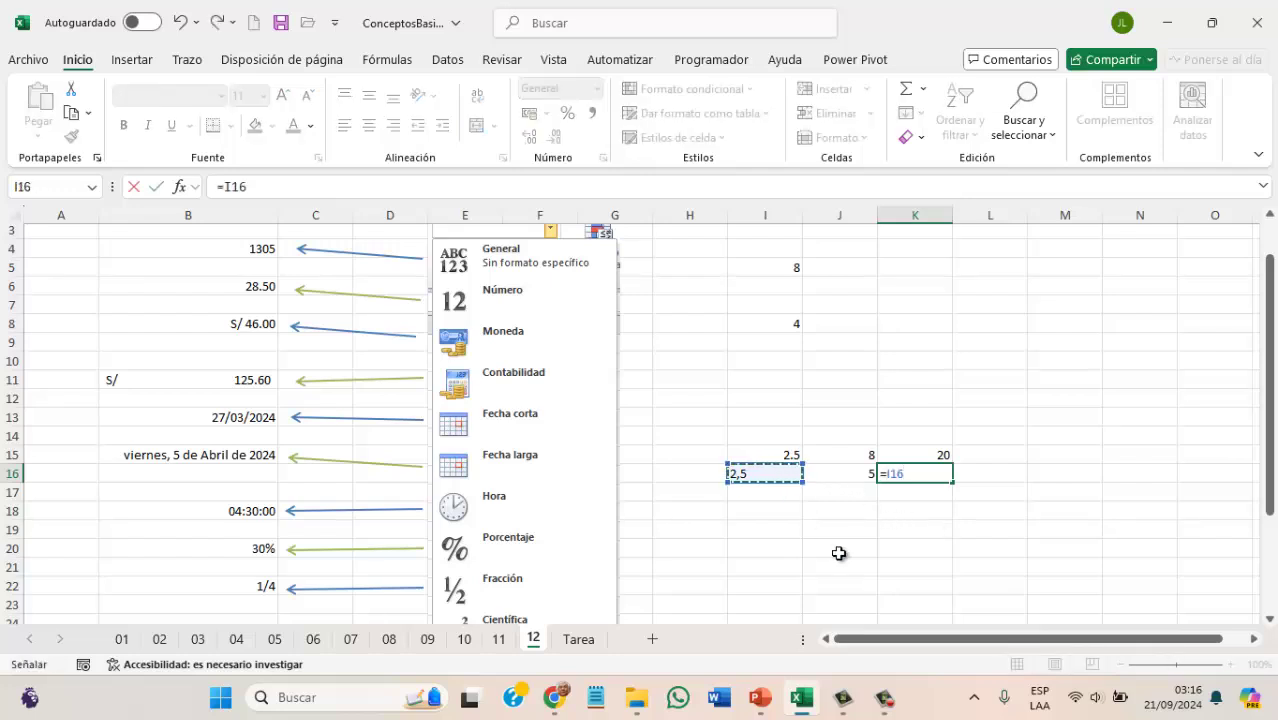
type("*")
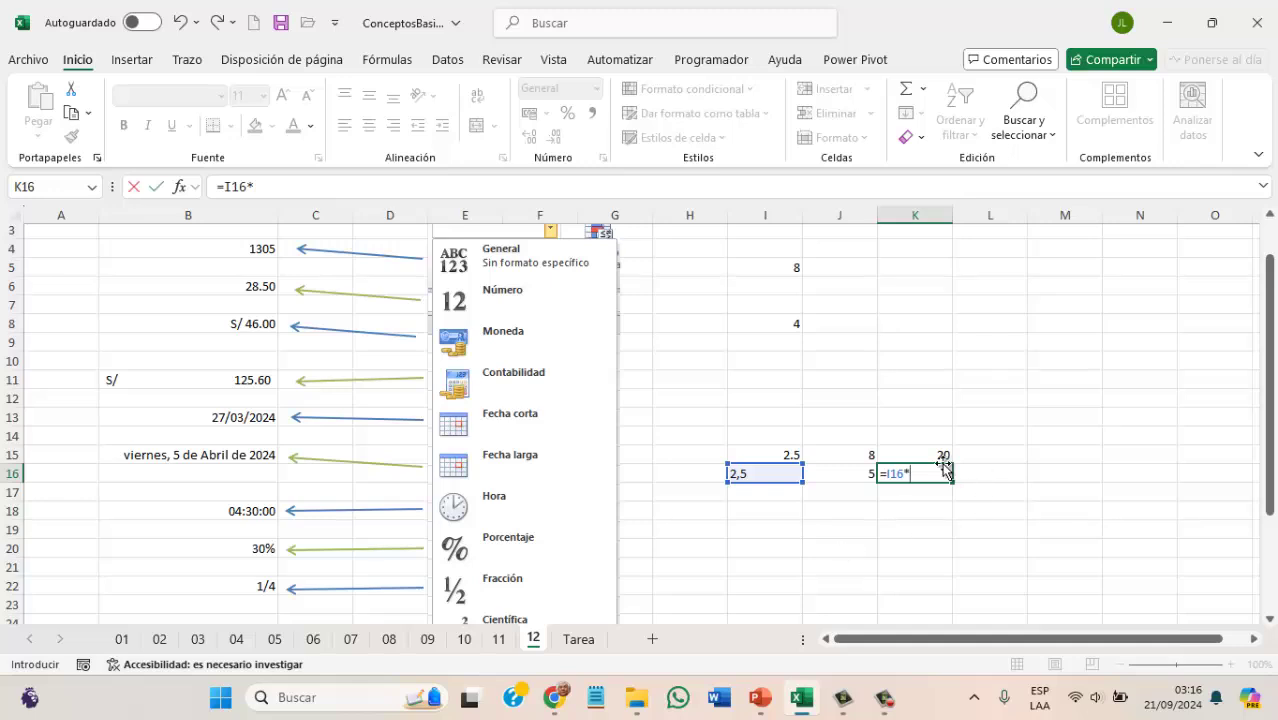
left_click(850, 476)
key("Return")
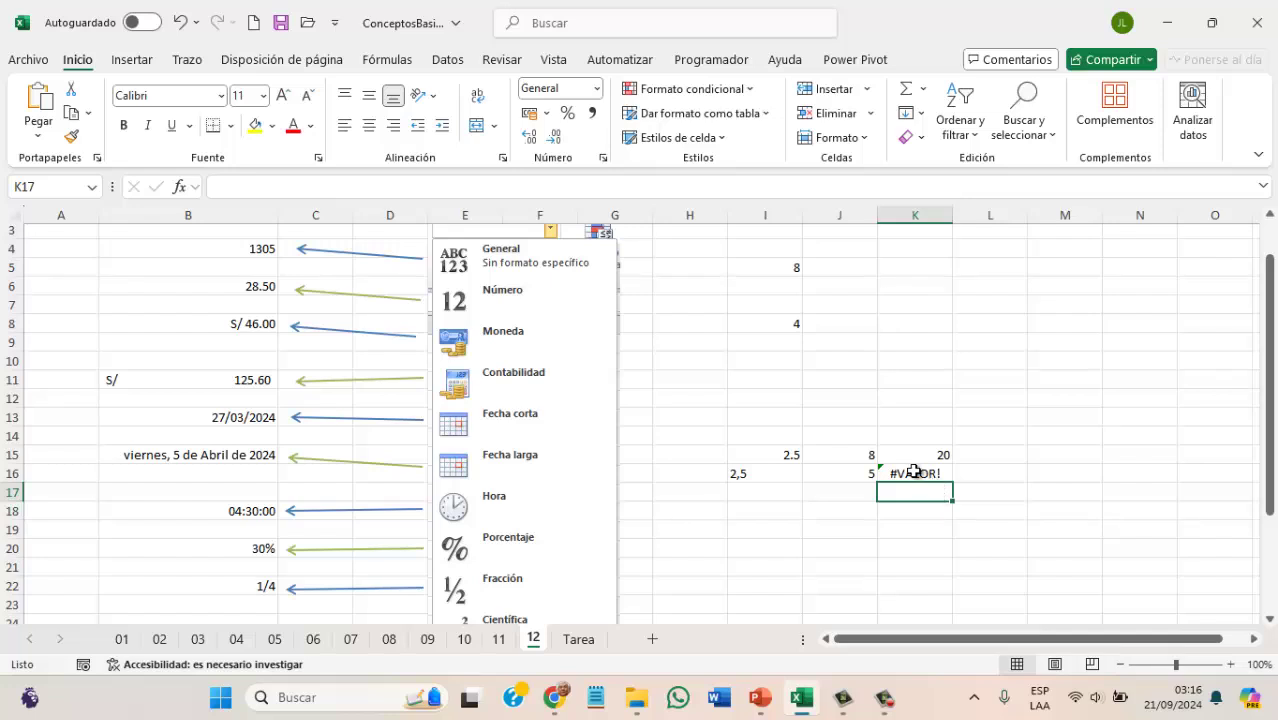
left_click(780, 474)
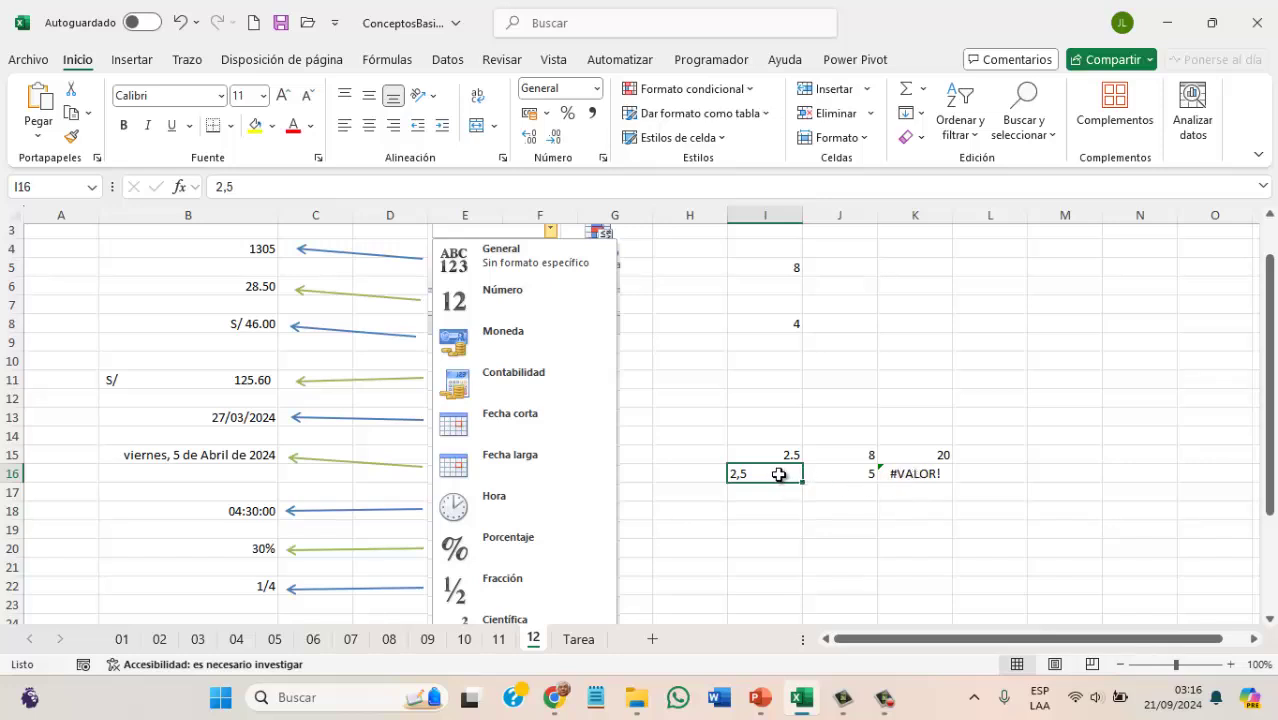
left_click(907, 473)
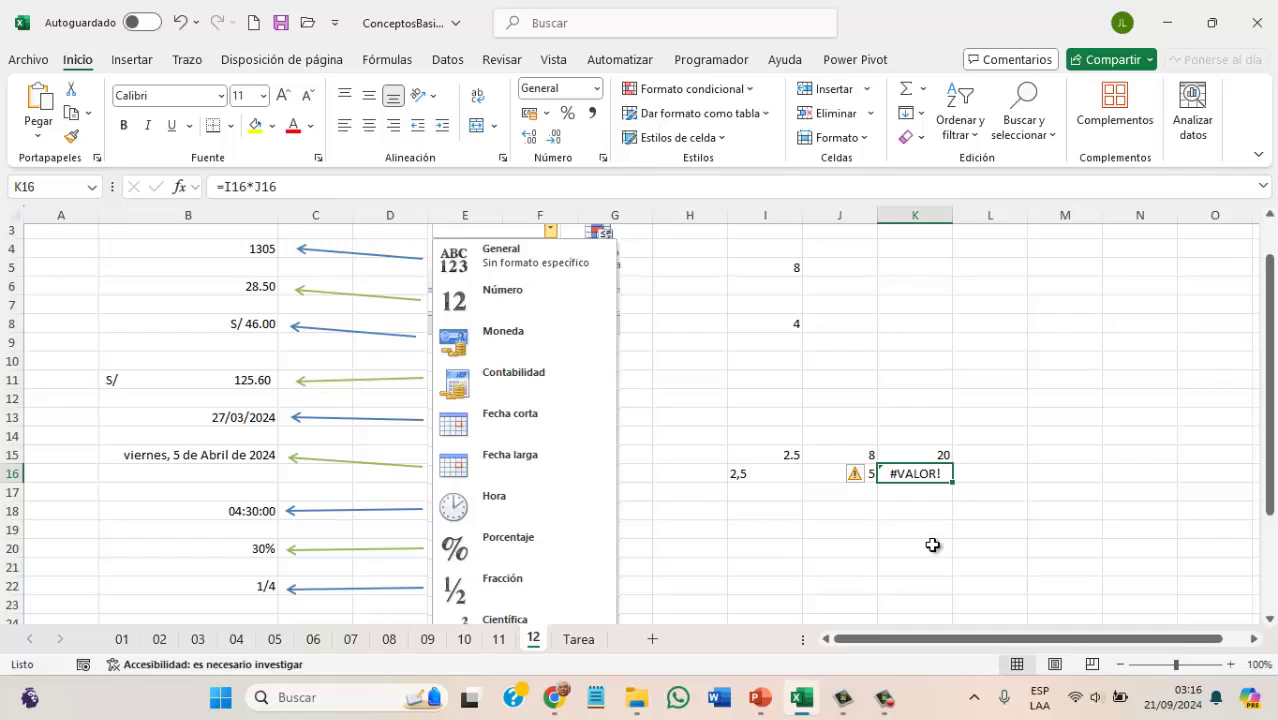
left_click(776, 457)
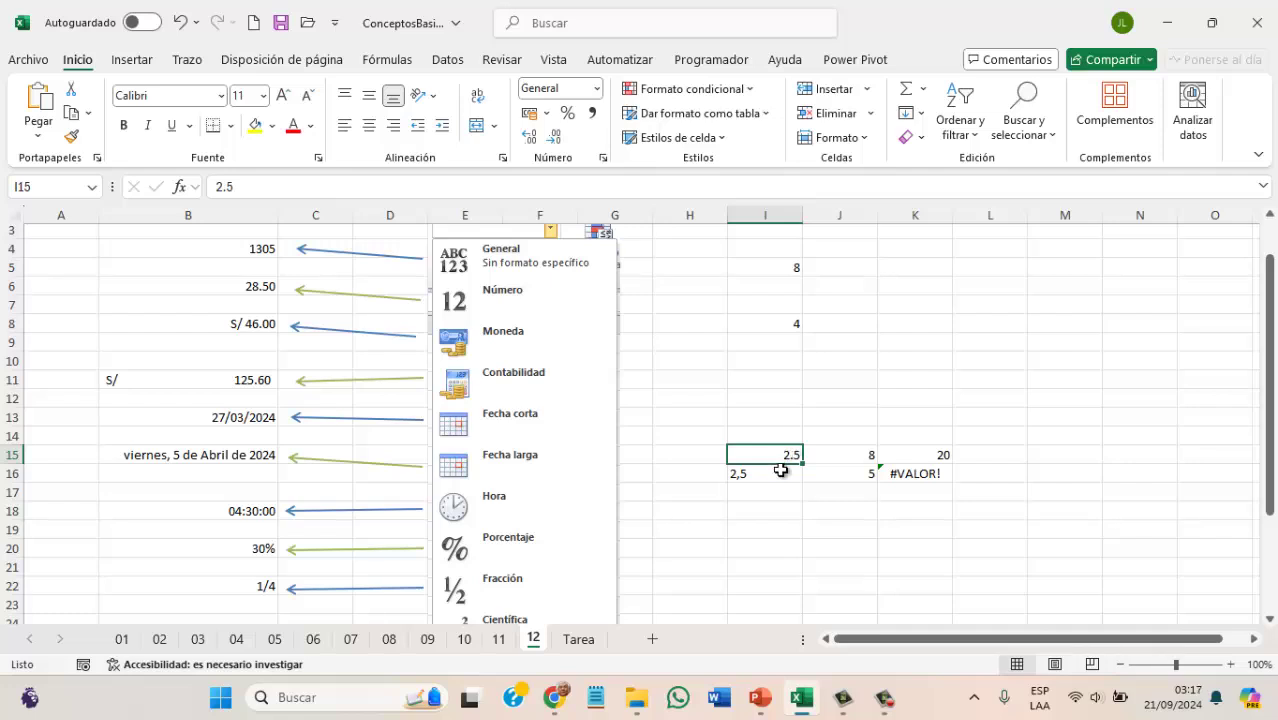
left_click(782, 470)
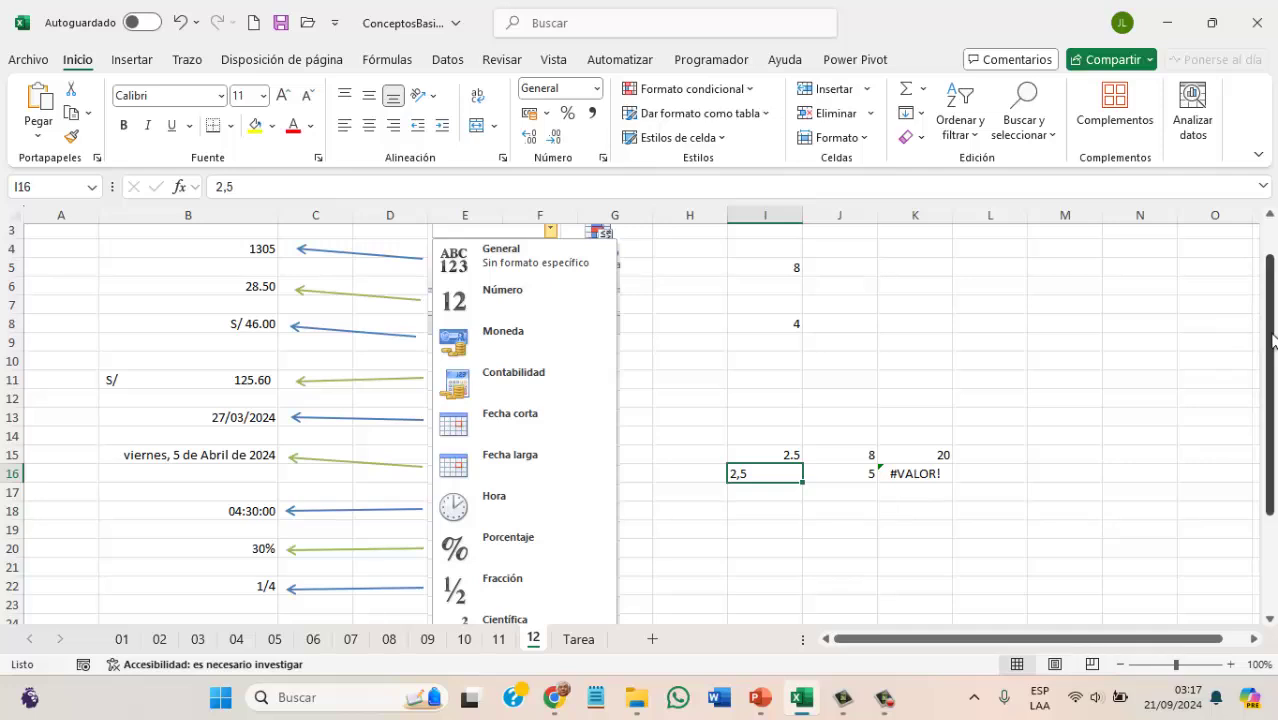
Apply the $ Español (México) accounting format to cell I5 and the € Euro (€ 123) accounting format to cell I8.
left_click_drag(1268, 342, 1272, 296)
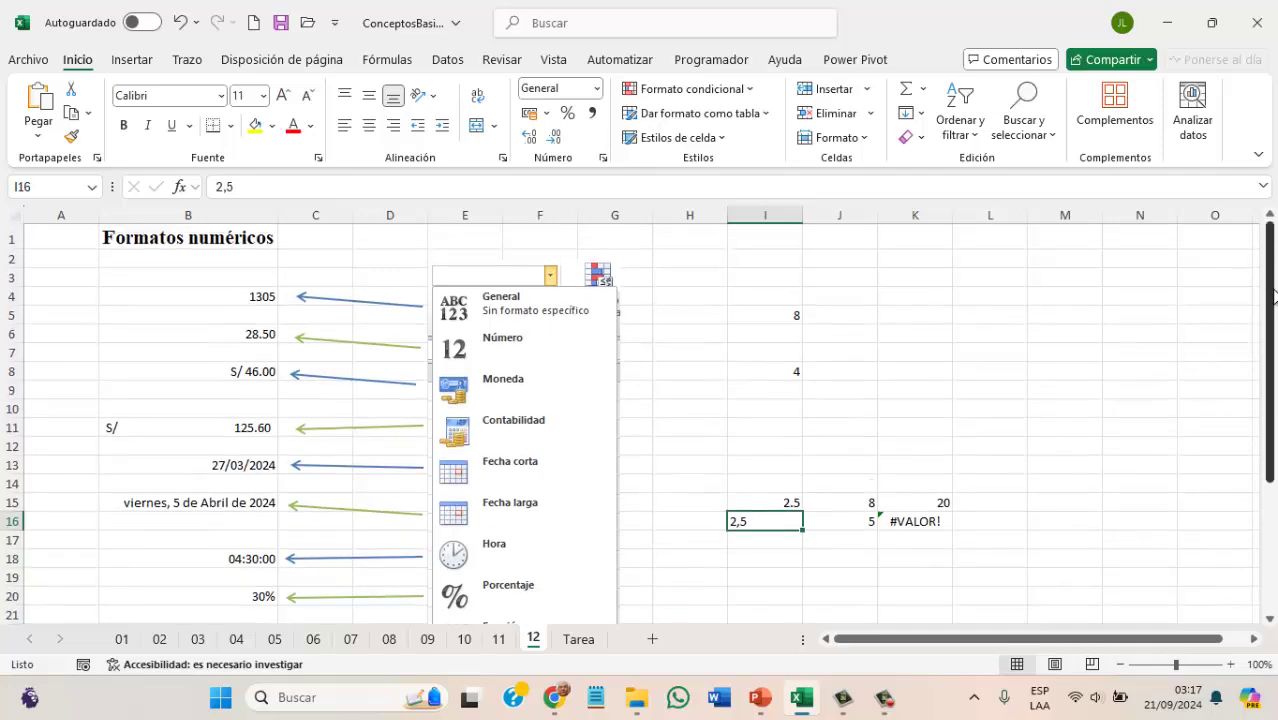
left_click(791, 313)
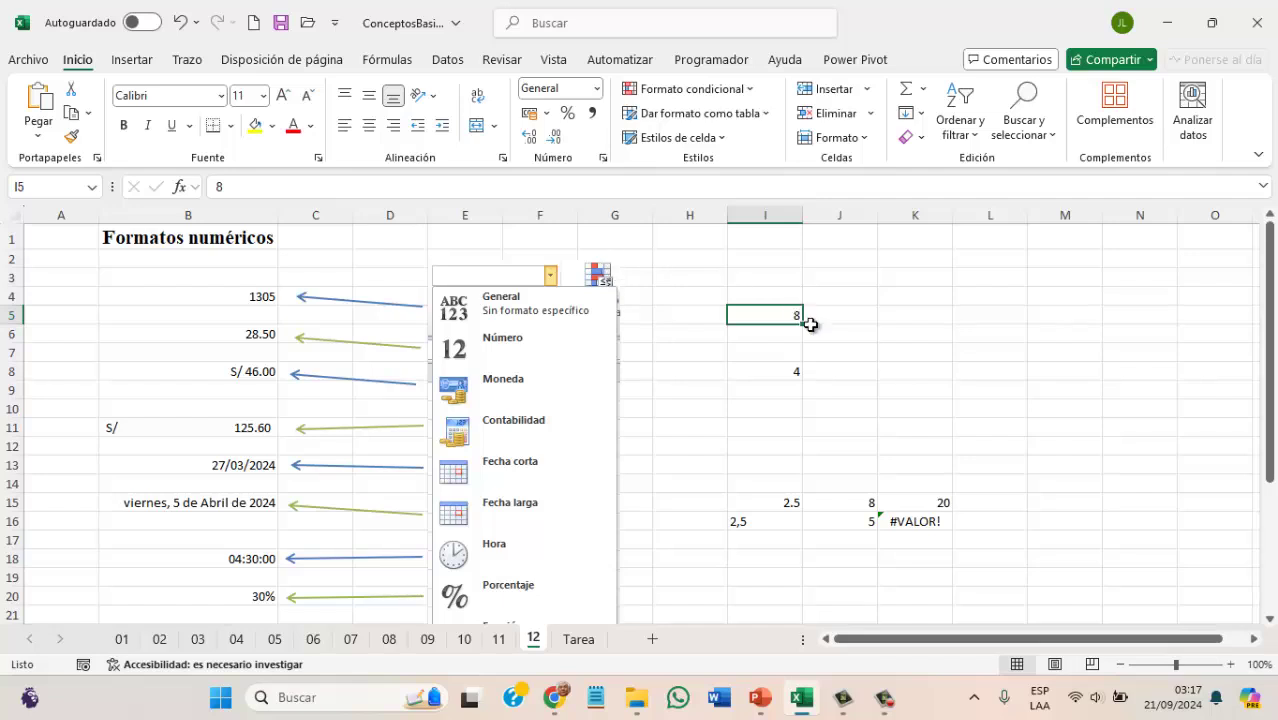
left_click(547, 114)
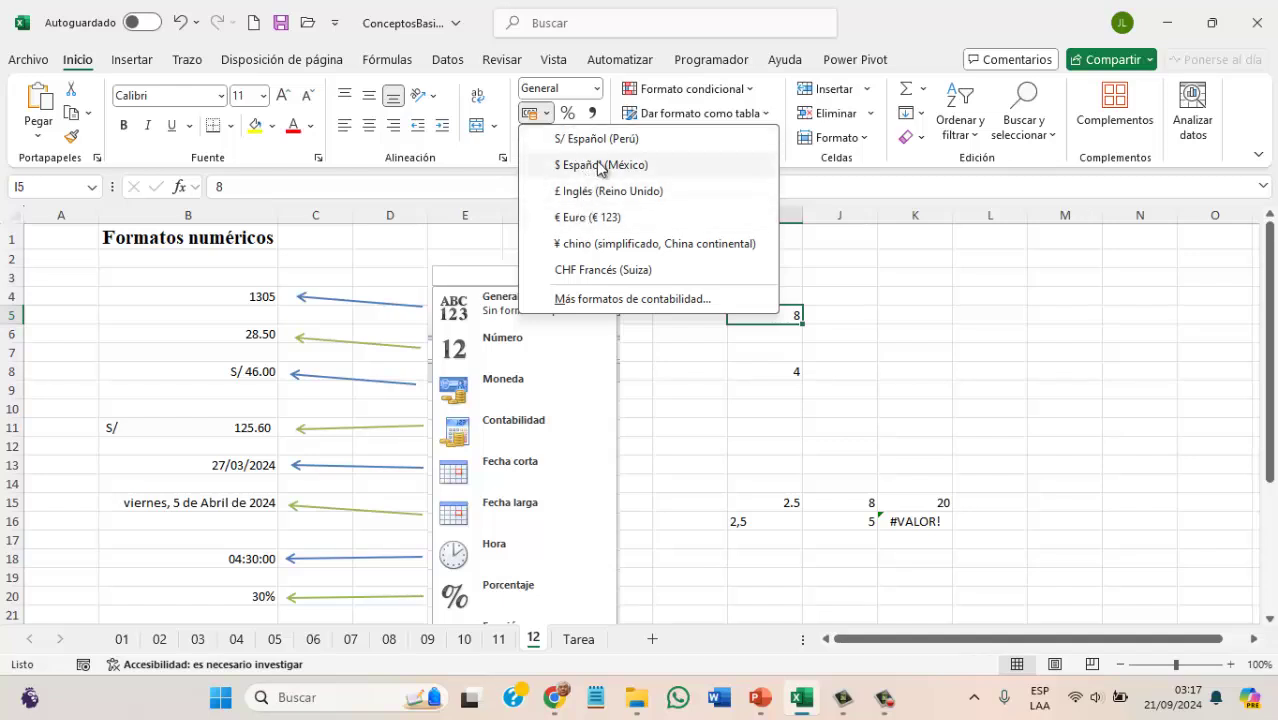
left_click(597, 167)
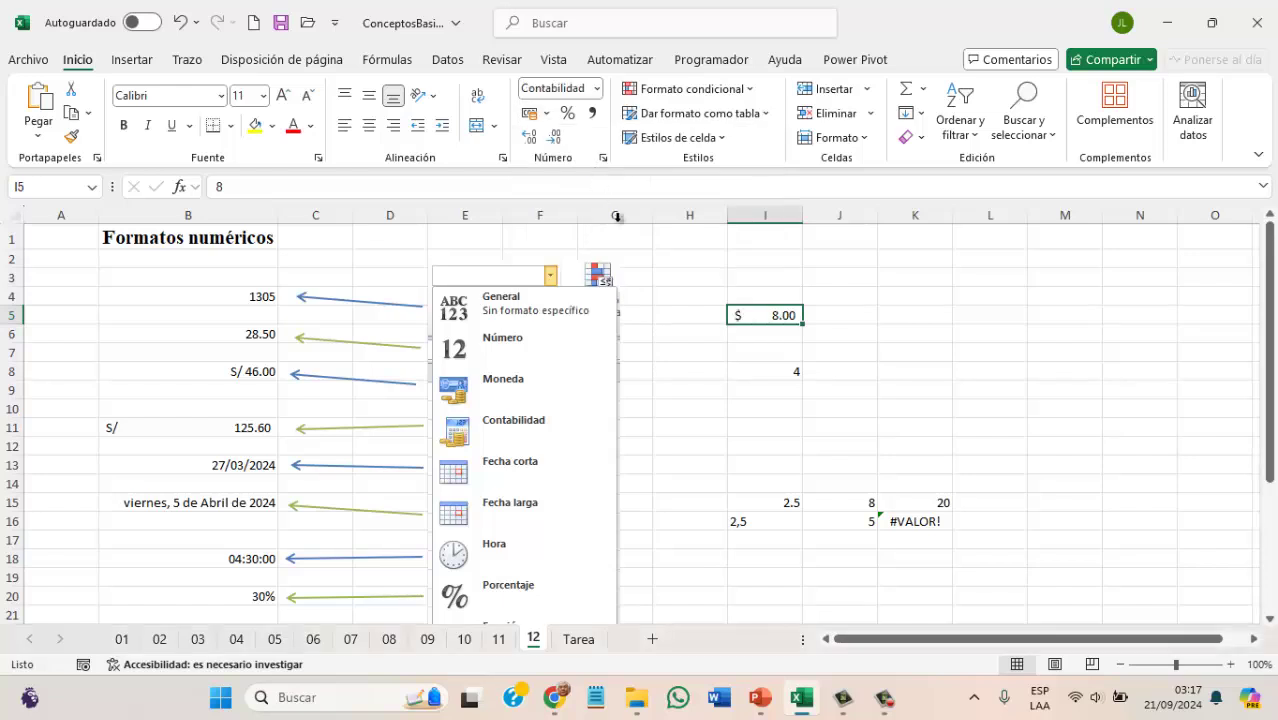
left_click(790, 369)
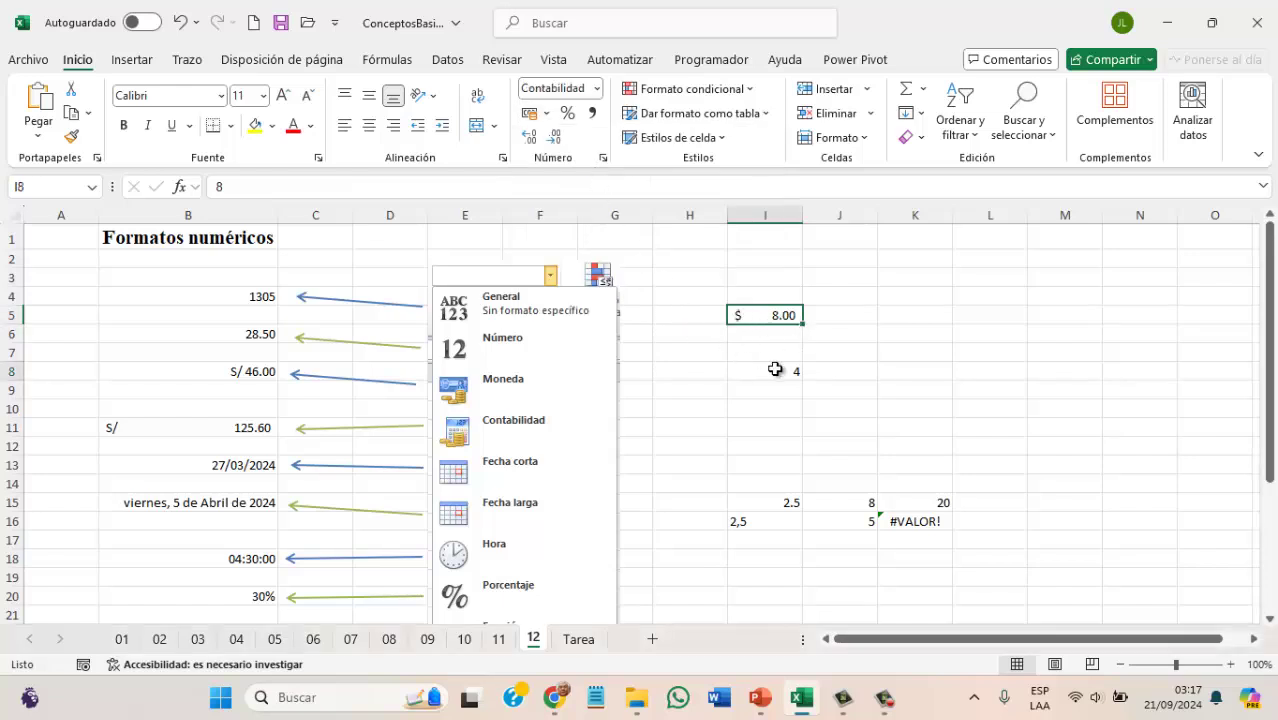
left_click(546, 113)
left_click(588, 217)
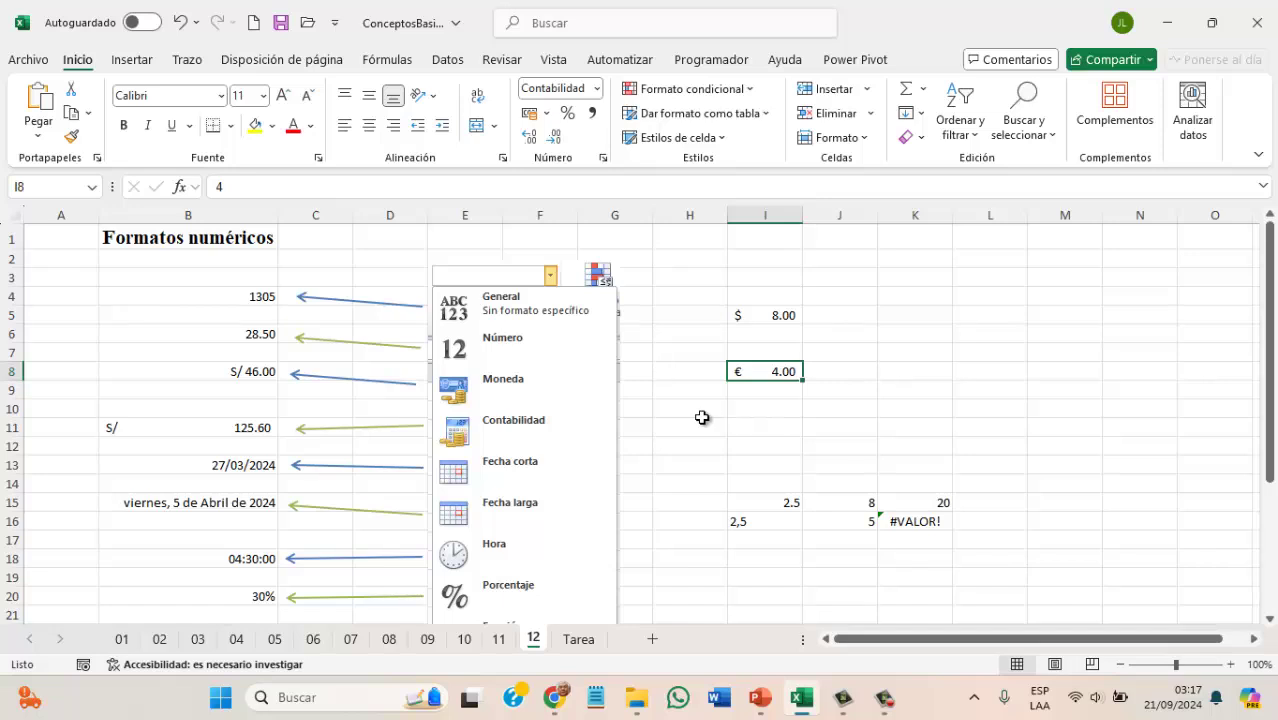
Enter 5 in cell K5 and look over the accounting currency formats offered for it.
left_click(915, 316)
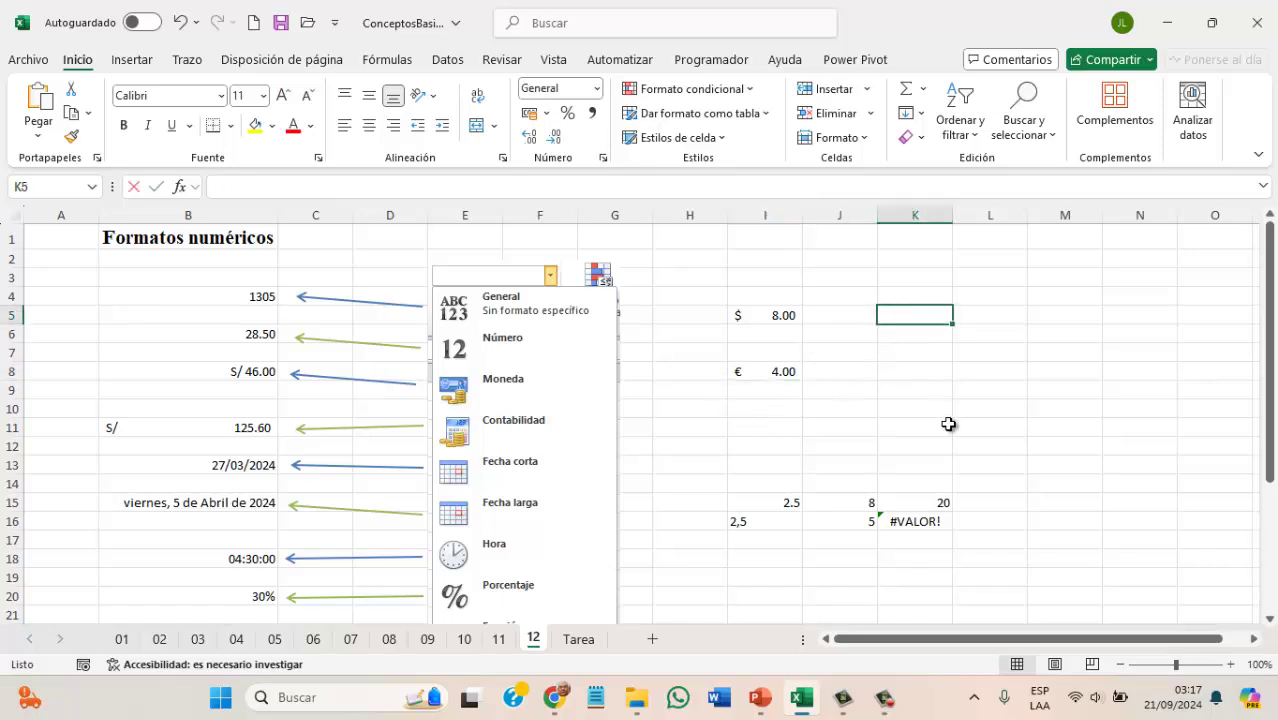
type("5")
key("Return")
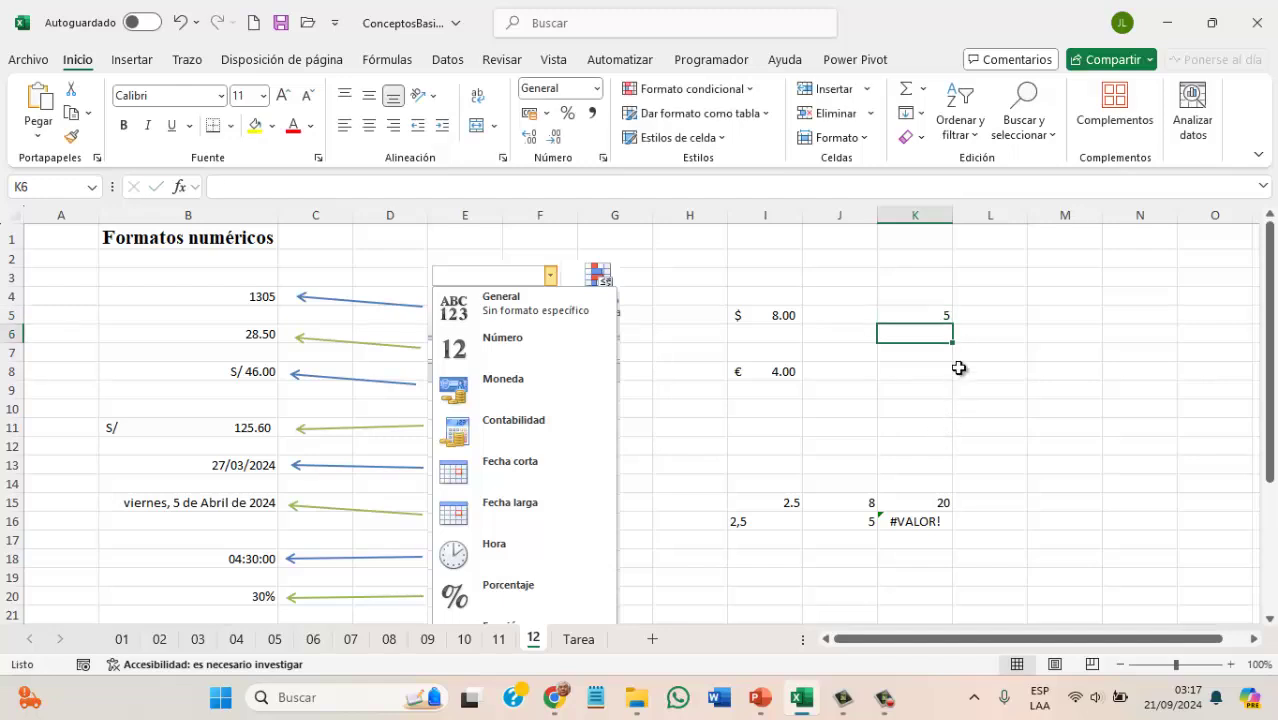
left_click(914, 312)
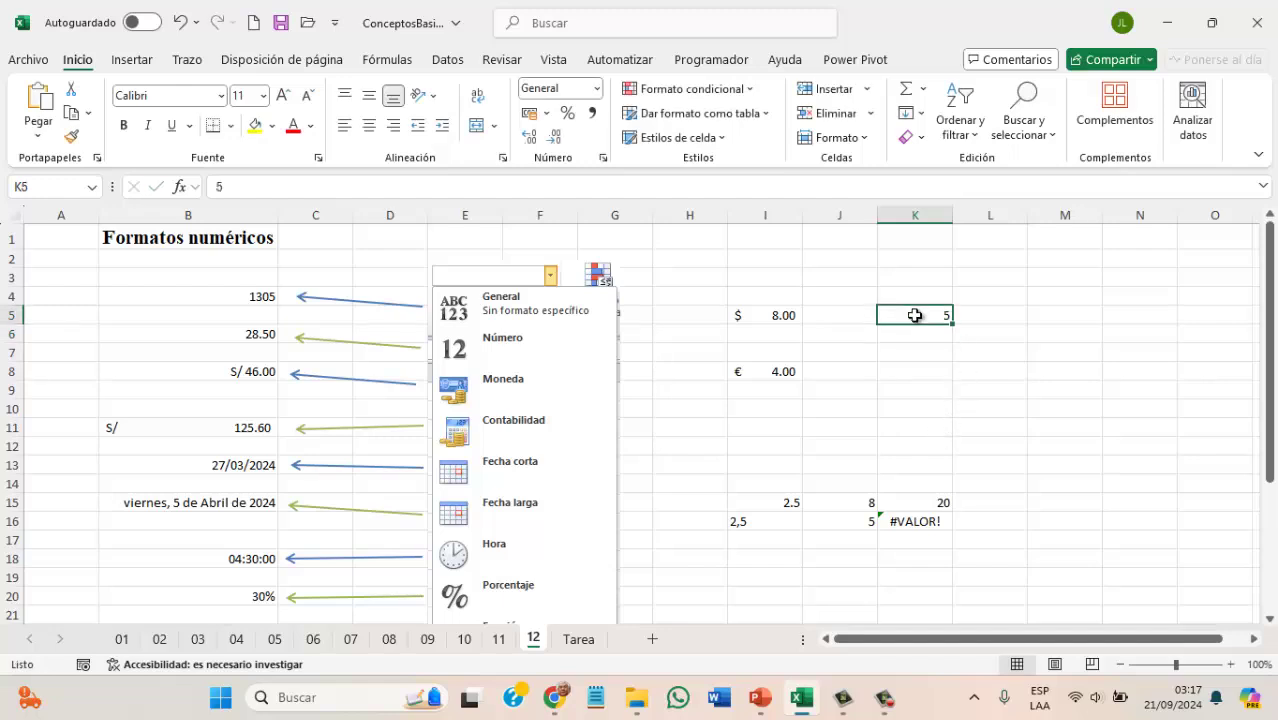
left_click(547, 114)
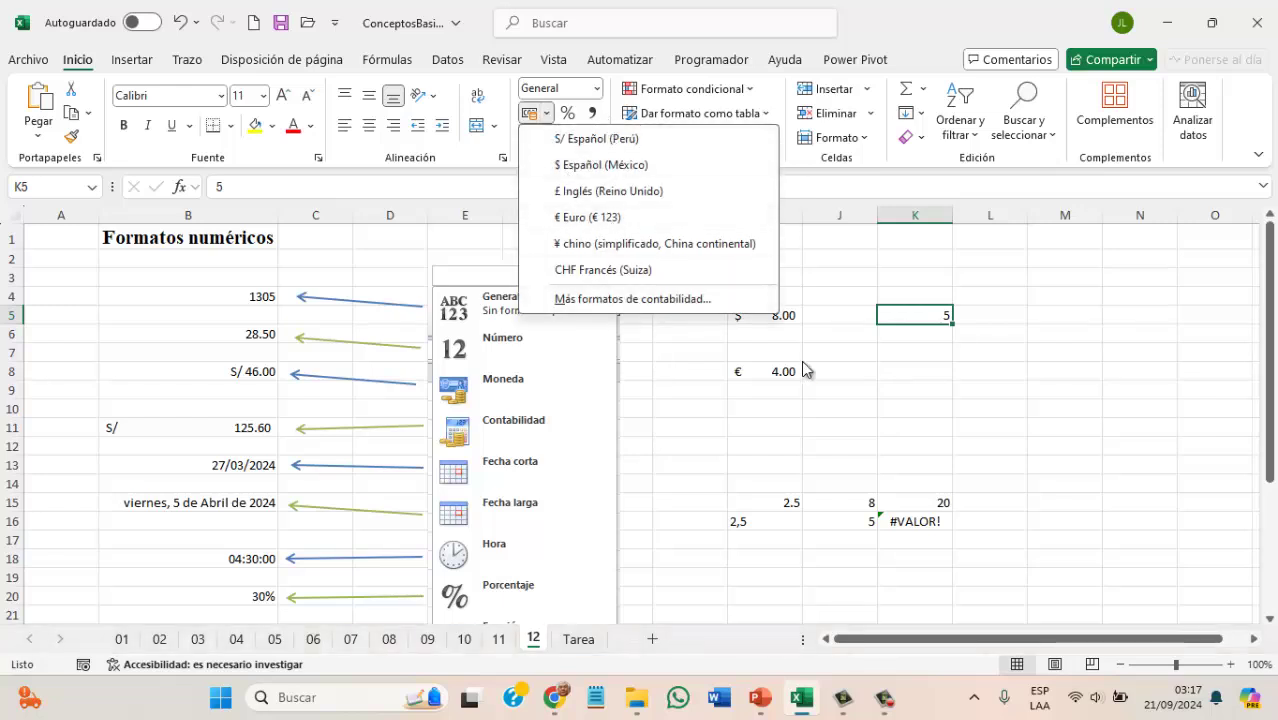
left_click(948, 434)
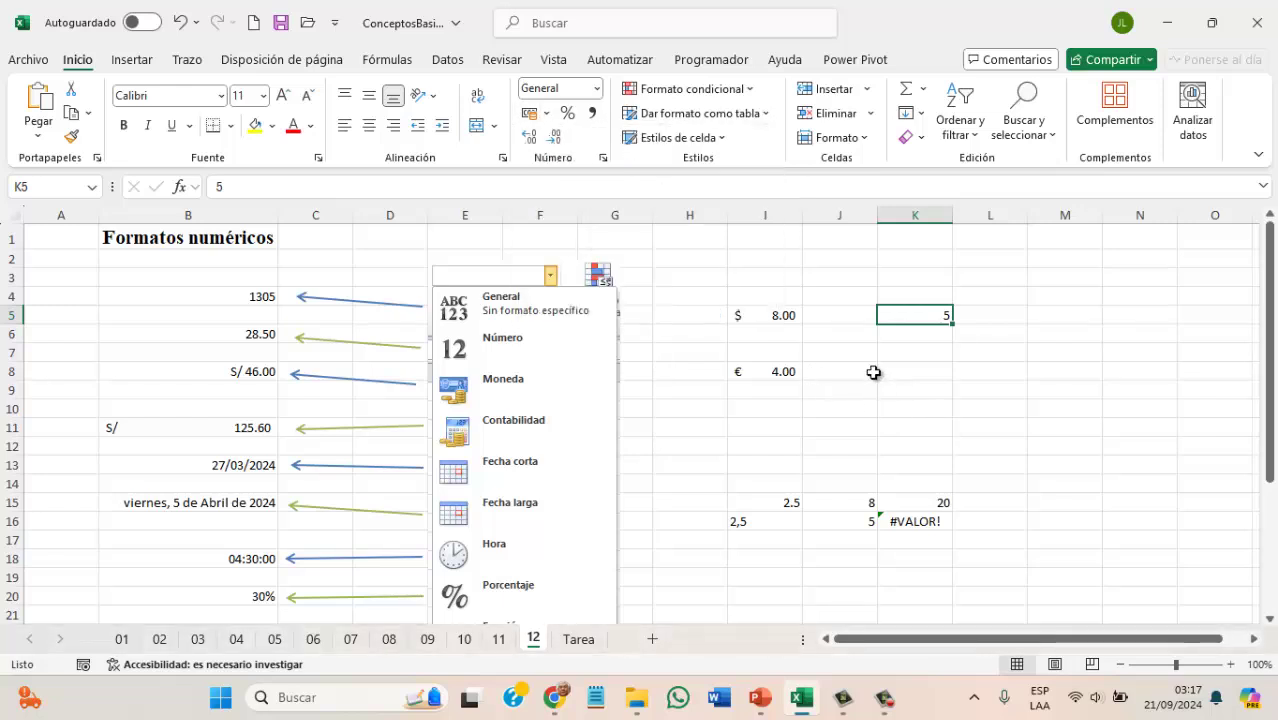
Format cell K5 as currency (Moneda) with the $ Inglés (Estados Unidos) symbol.
left_click(603, 159)
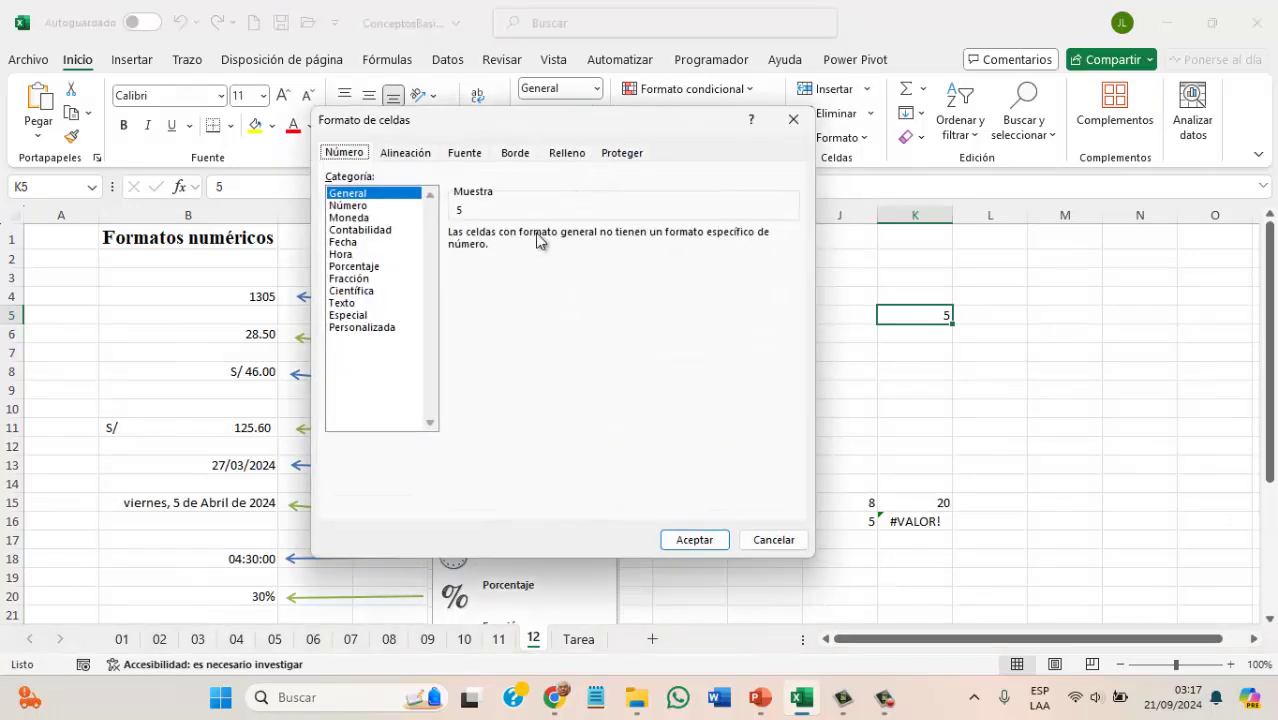
left_click(355, 219)
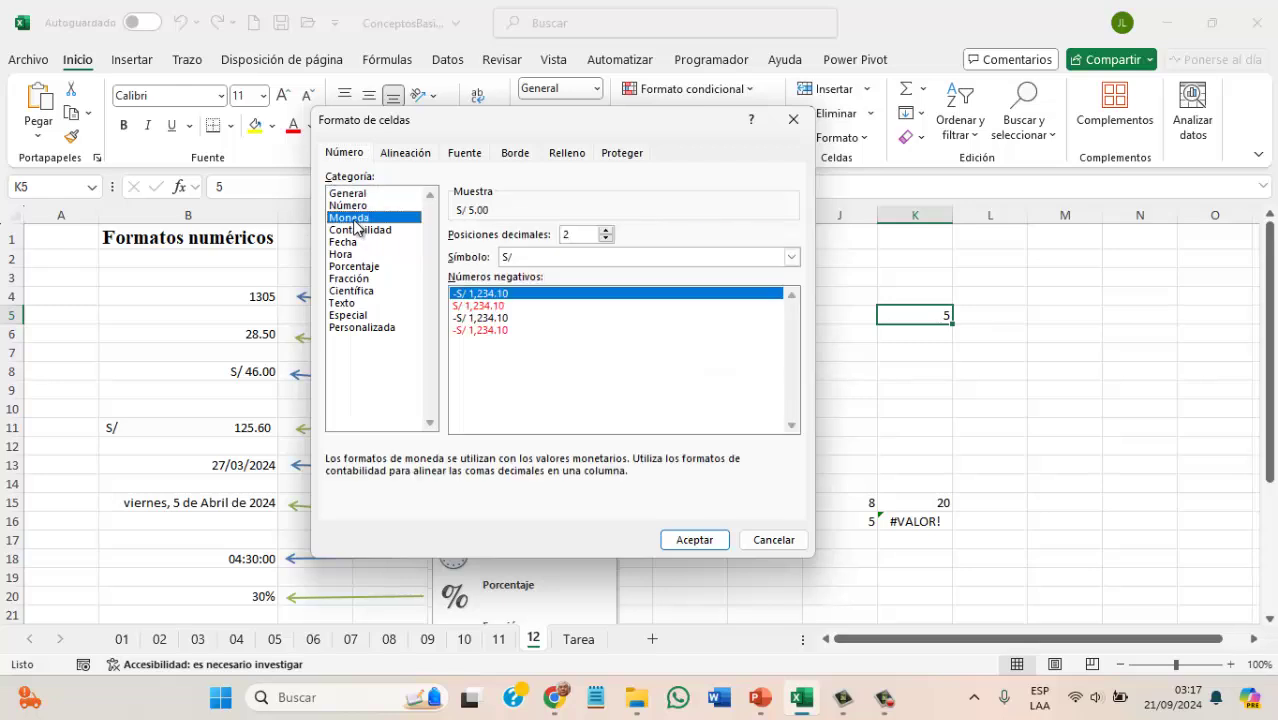
left_click(791, 258)
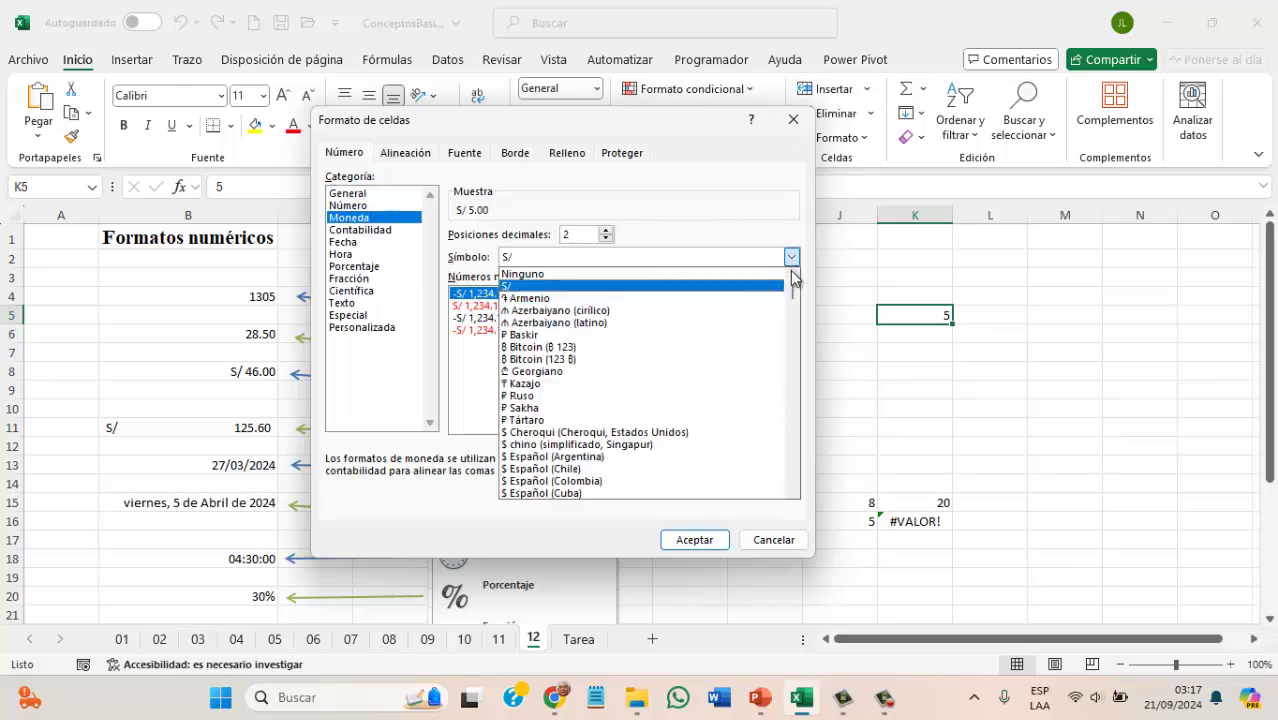
scroll(795, 296, "down", 5)
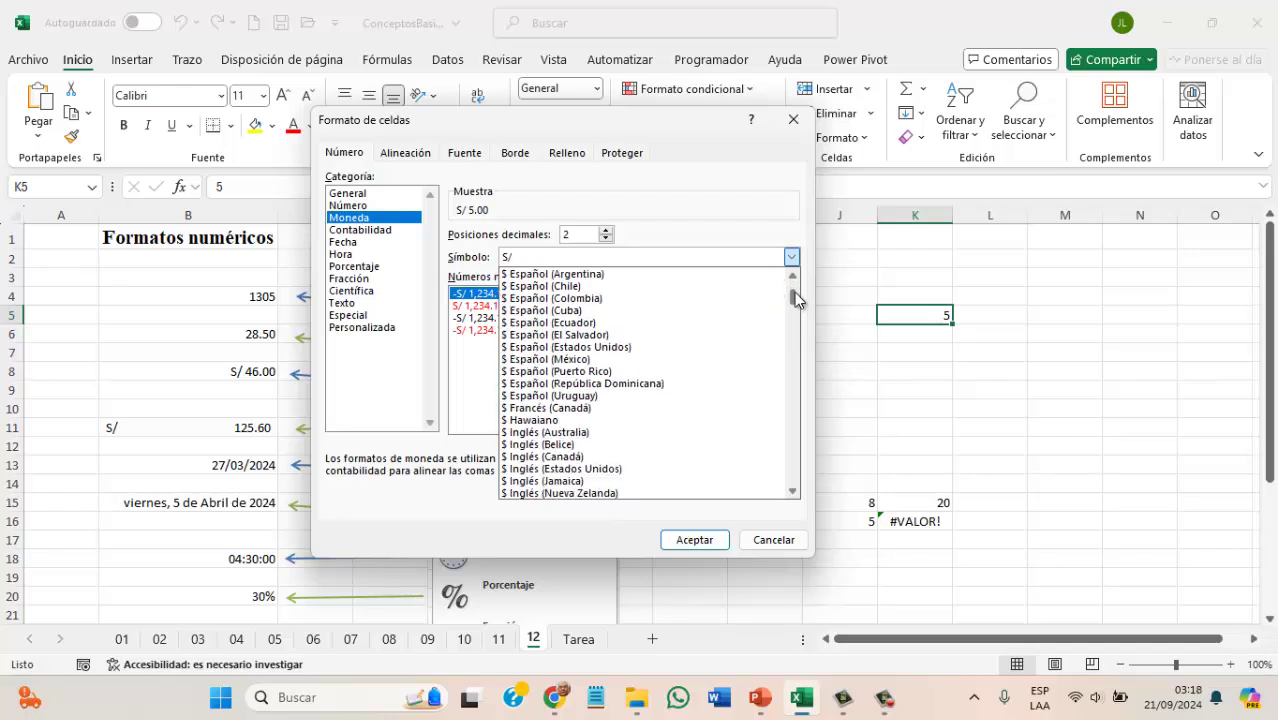
left_click(609, 469)
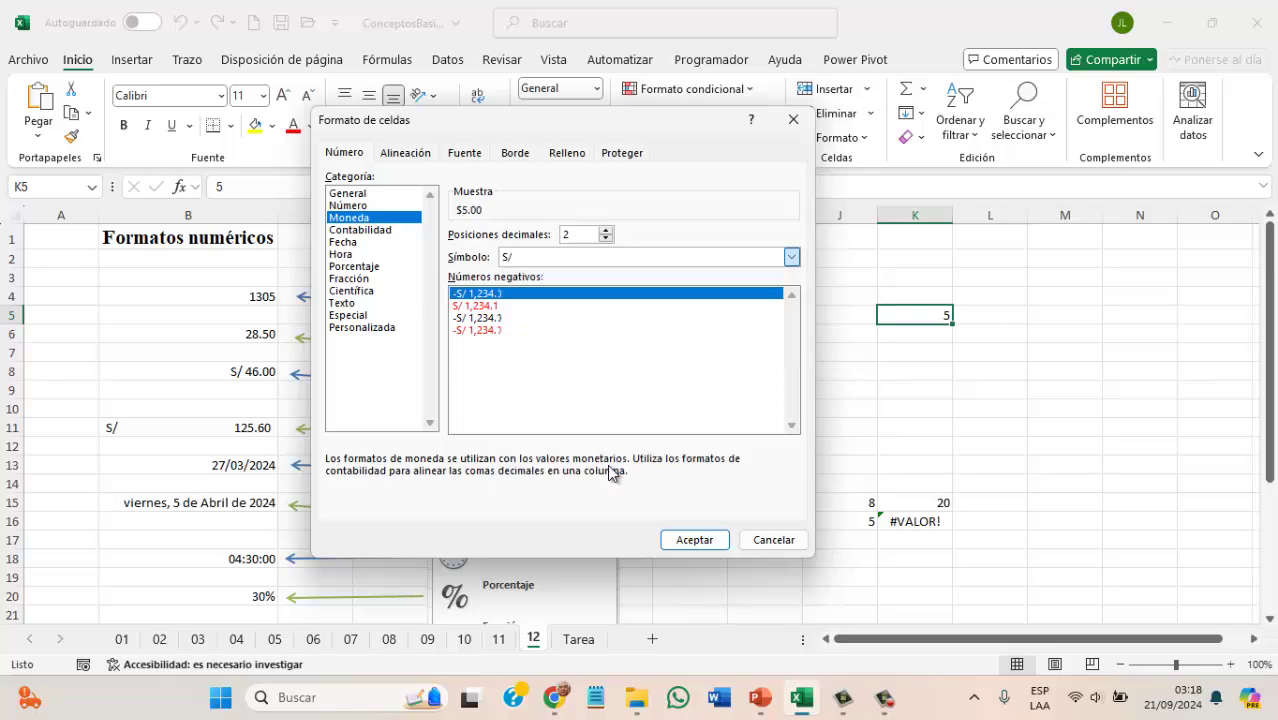
left_click(694, 540)
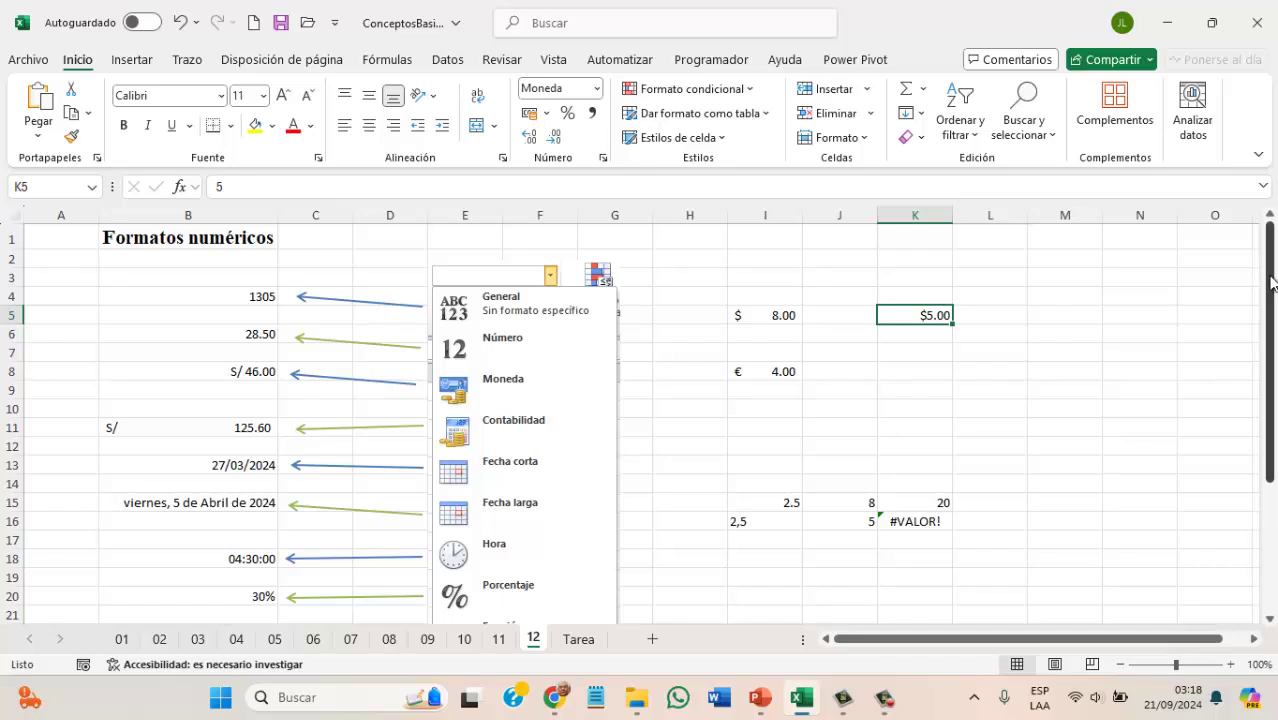
left_click_drag(1272, 292, 1272, 292)
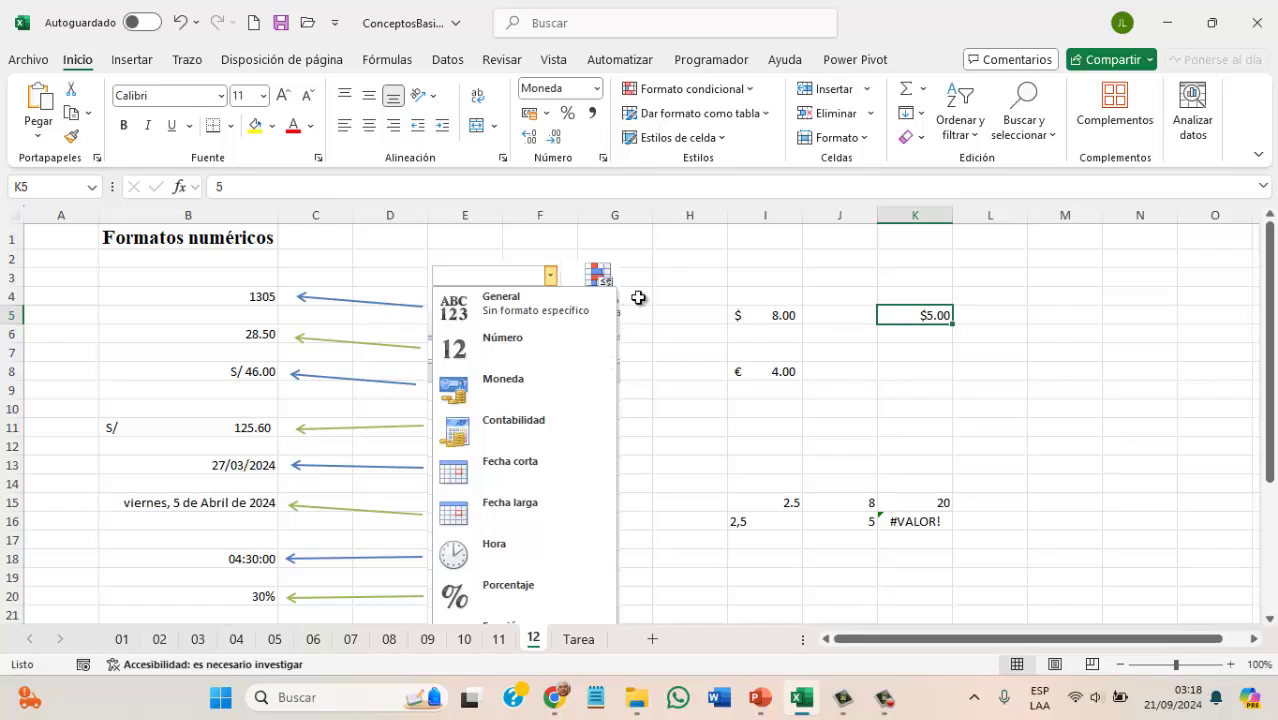
left_click(675, 262)
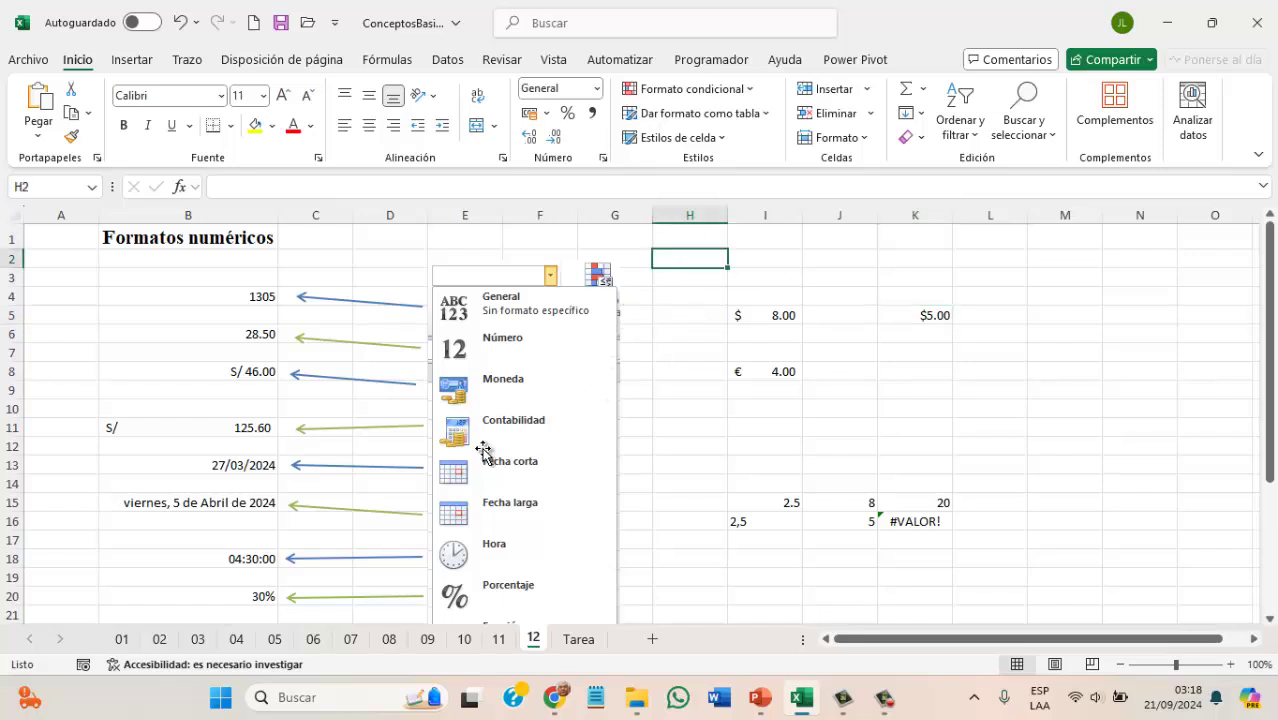